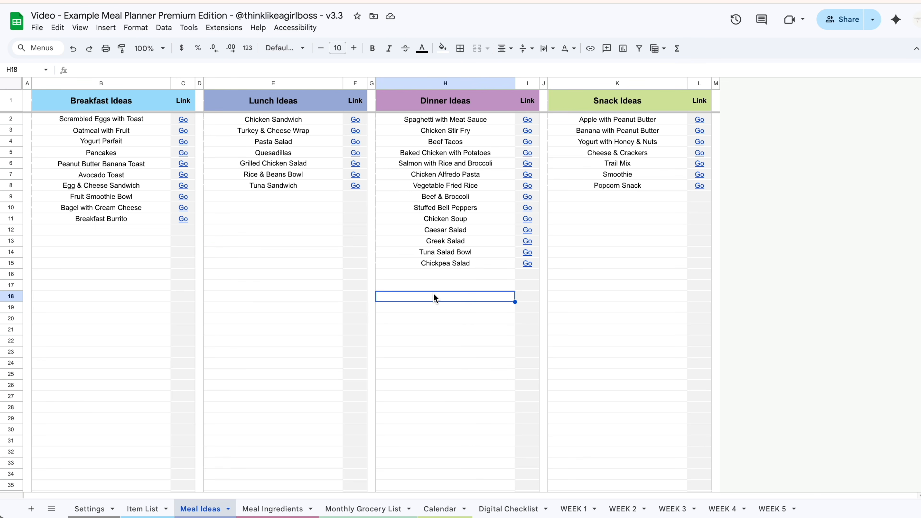
Examine the example's Meal Ingredients sheet, followed by the blank planner's Meal Ideas and Meal Ingredients sheets
left_click(302, 505)
scroll(608, 365, "down", 15)
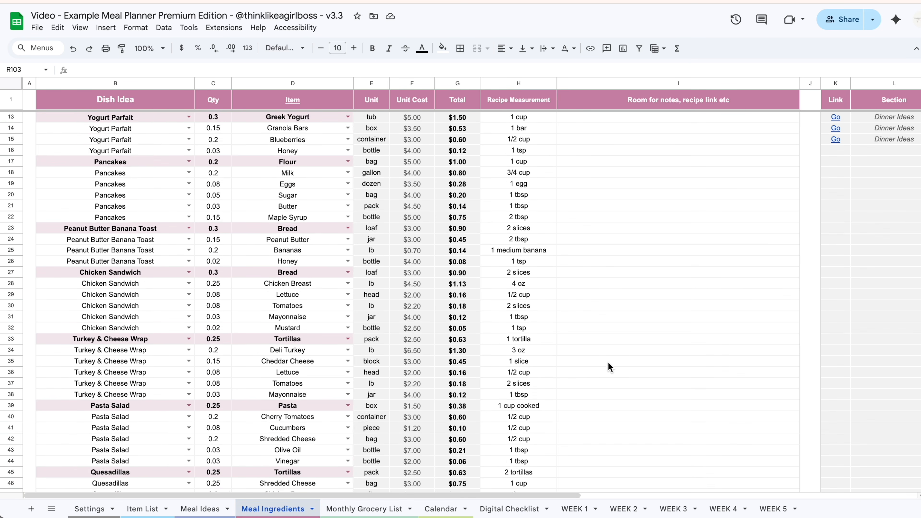
scroll(610, 366, "down", 17)
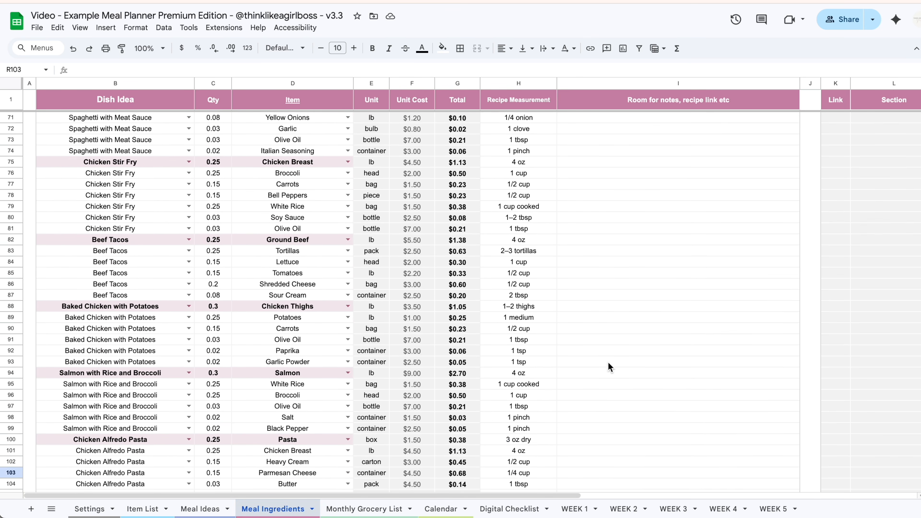
scroll(609, 367, "down", 10)
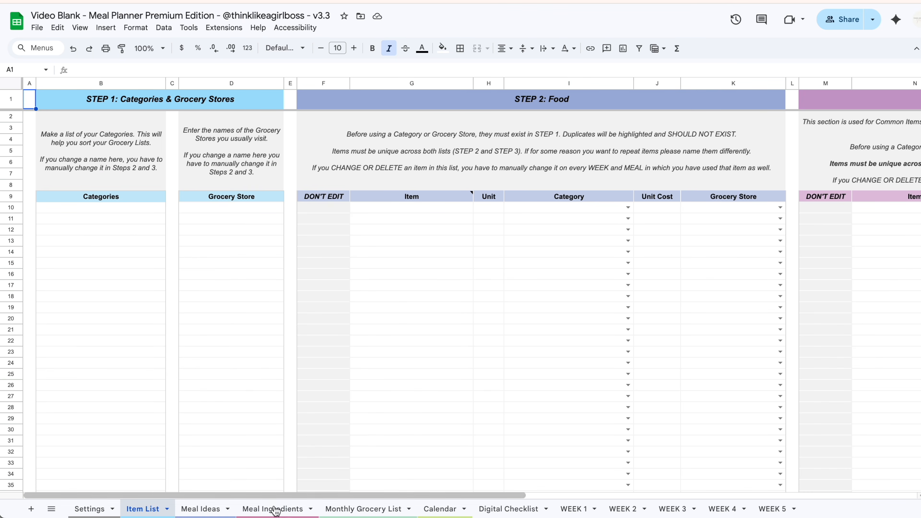
left_click(202, 511)
left_click(267, 510)
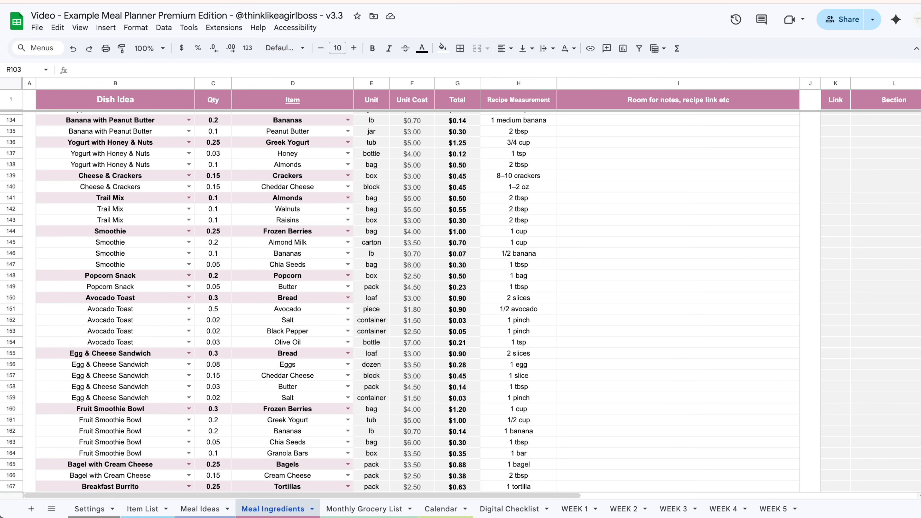
Plan Monday, Apr 6 in WEEK 1 with Oatmeal with Fruit and Scrambled Eggs with Toast for breakfast, plus a lunch dish
left_click(575, 509)
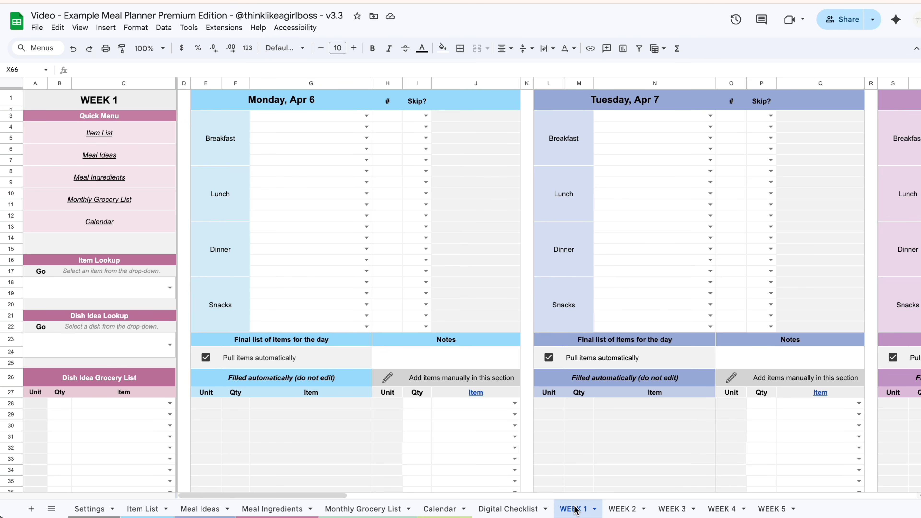
left_click(366, 116)
left_click(329, 153)
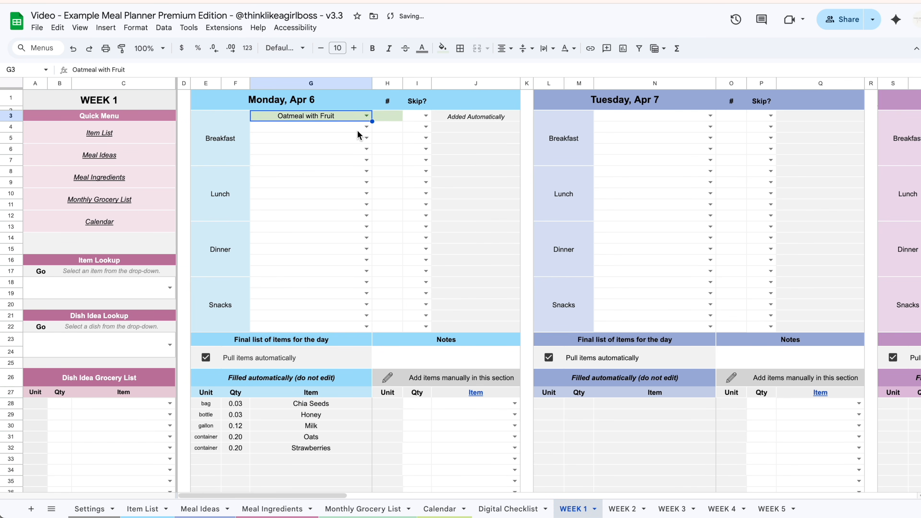
left_click(365, 127)
left_click(335, 140)
scroll(413, 305, "down", 3)
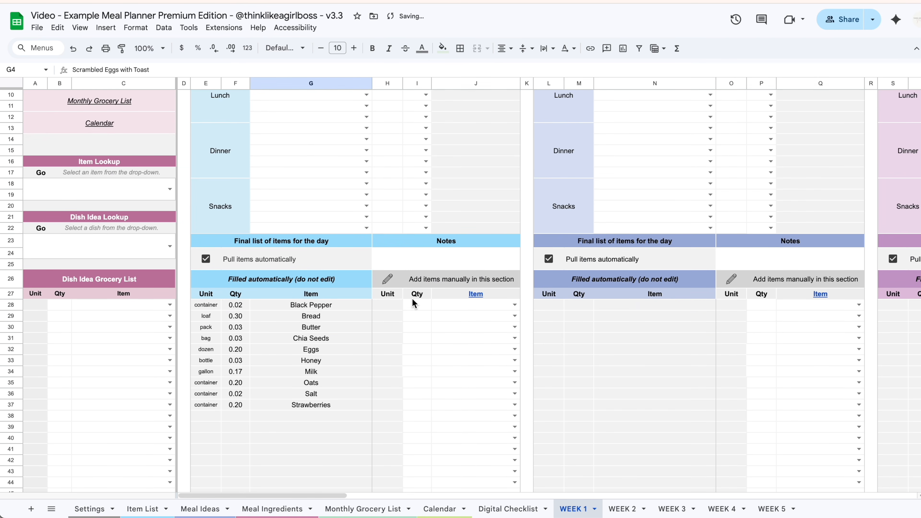
scroll(395, 374, "up", 3)
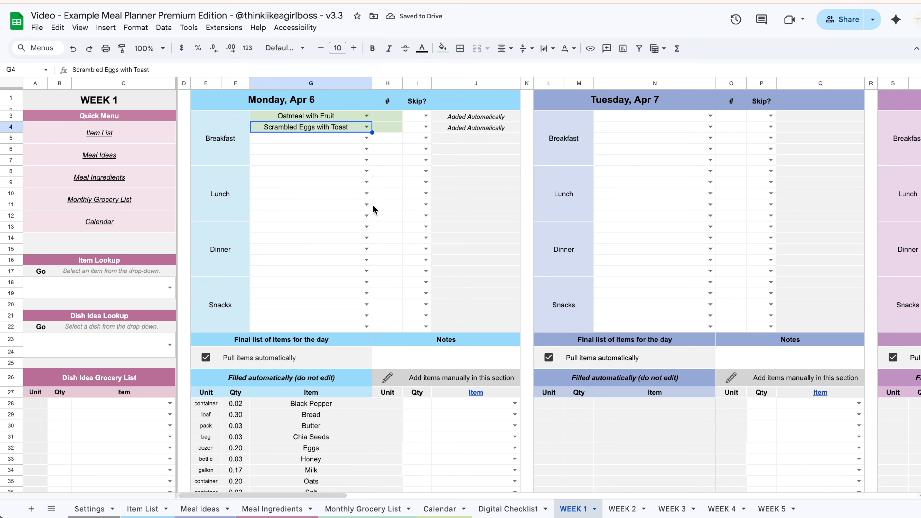
left_click(367, 172)
left_click(326, 199)
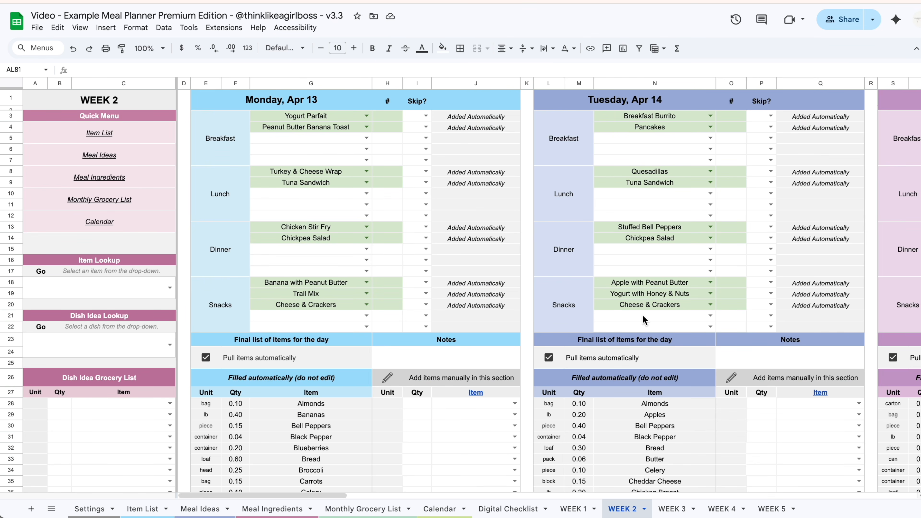
Order the WEEK 2 Final Grocery List by Category, and finally by Grocery Store
scroll(642, 314, "down", 4)
scroll(685, 357, "up", 4)
scroll(685, 357, "right", 15)
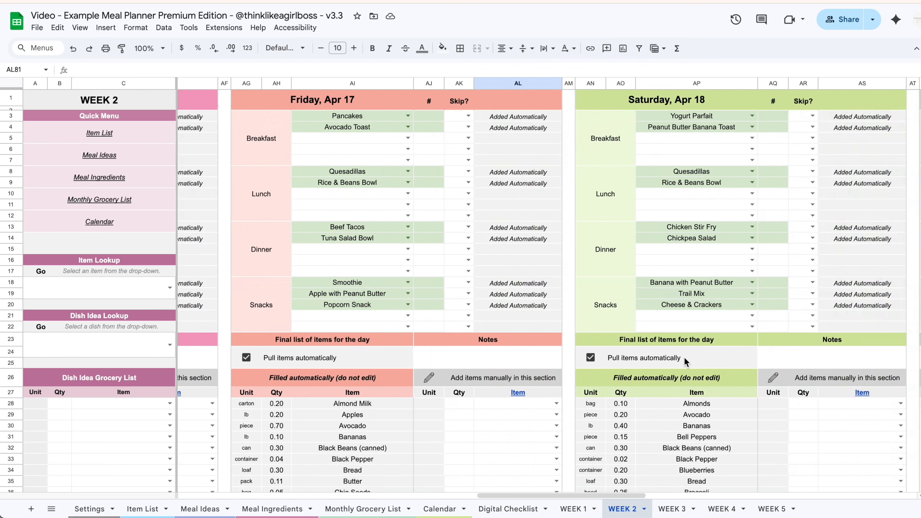
scroll(685, 357, "right", 12)
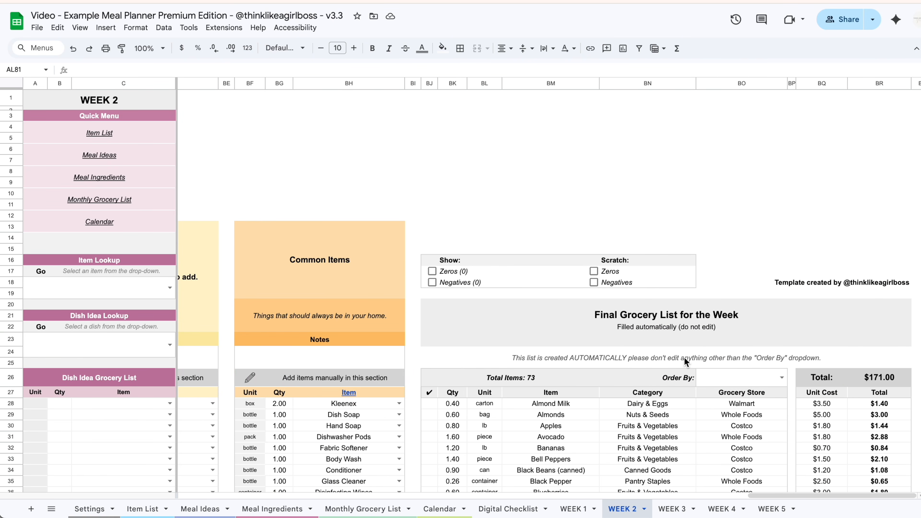
scroll(684, 357, "down", 6)
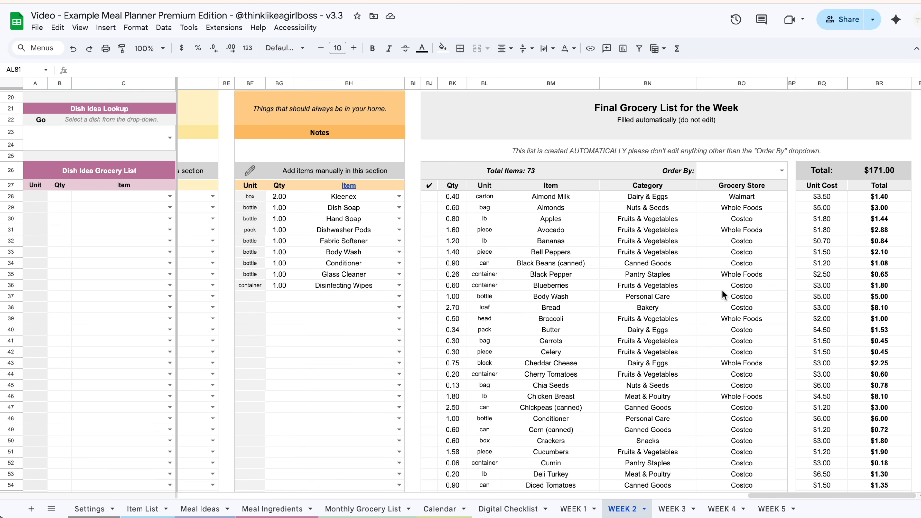
left_click(782, 170)
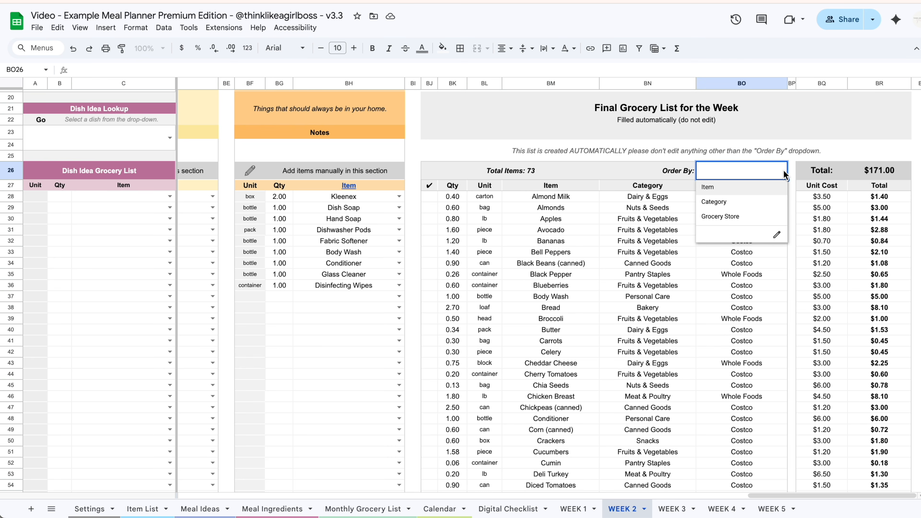
left_click(766, 202)
left_click(782, 170)
left_click(760, 212)
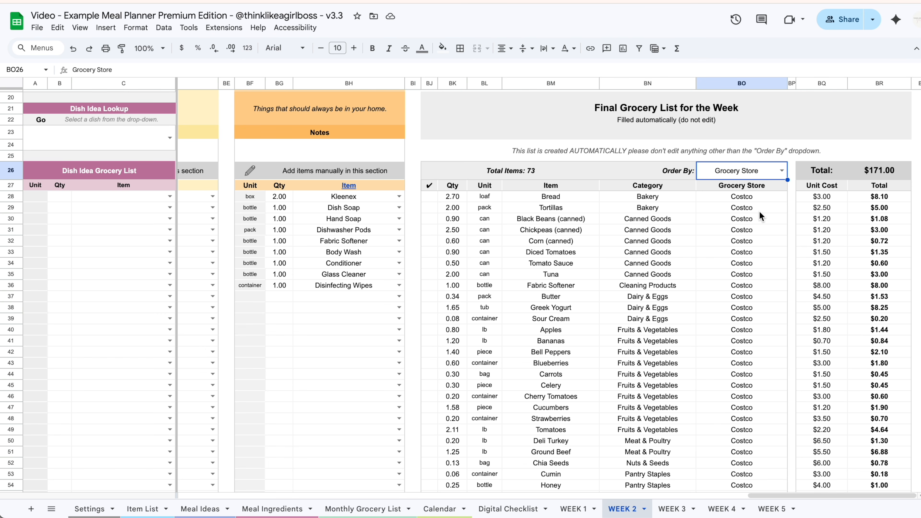
Include WEEK 1, WEEK 2 and WEEK 3 in the Monthly Grocery List, and open the Calendar sheet
left_click(158, 511)
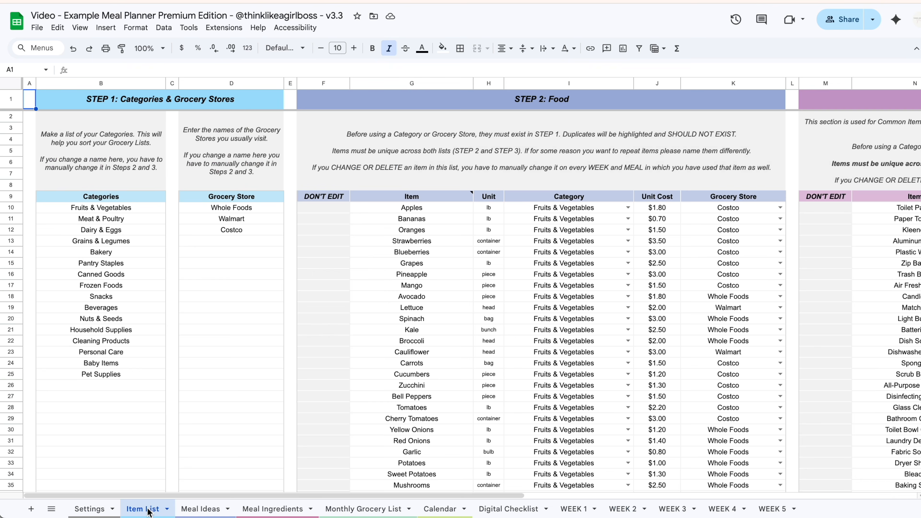
left_click(205, 509)
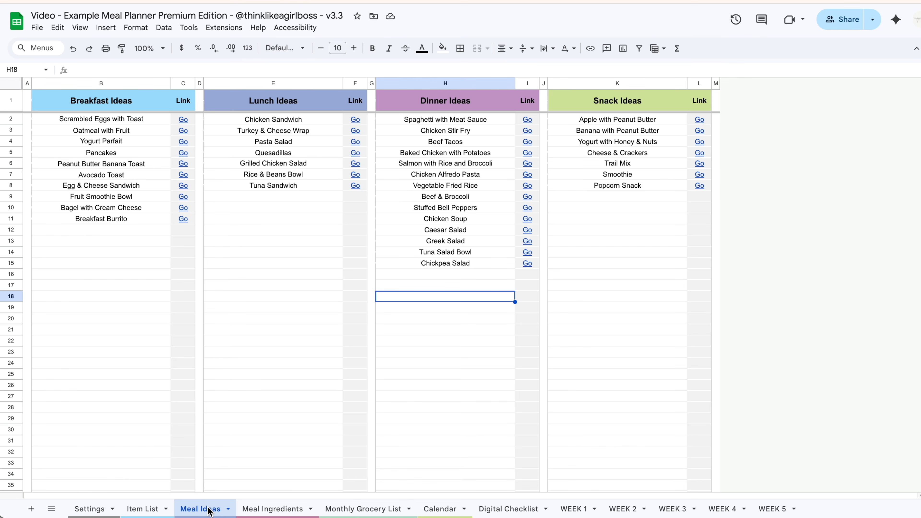
left_click(265, 510)
left_click(357, 509)
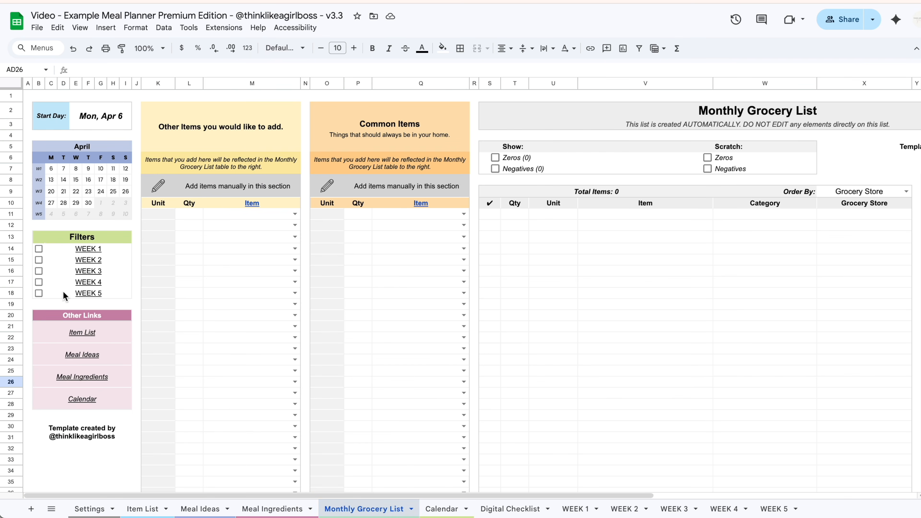
left_click(39, 249)
left_click(39, 260)
left_click(39, 271)
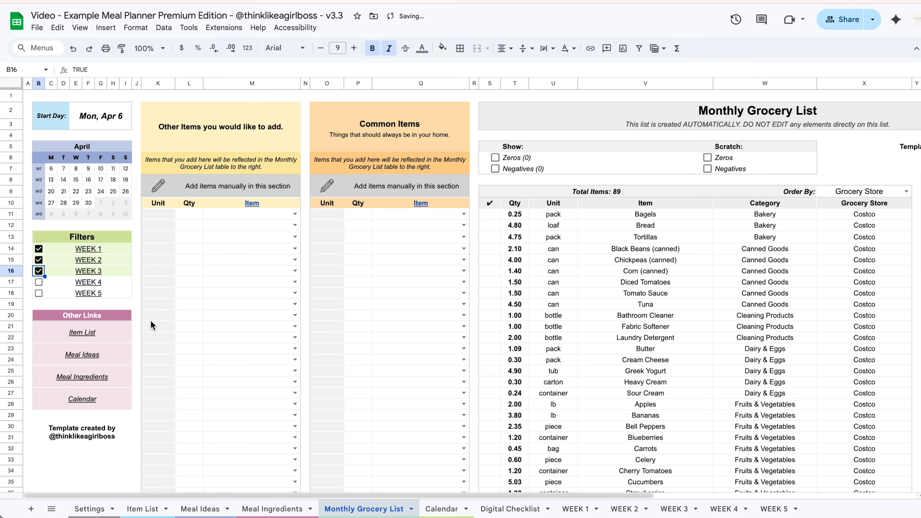
left_click(431, 508)
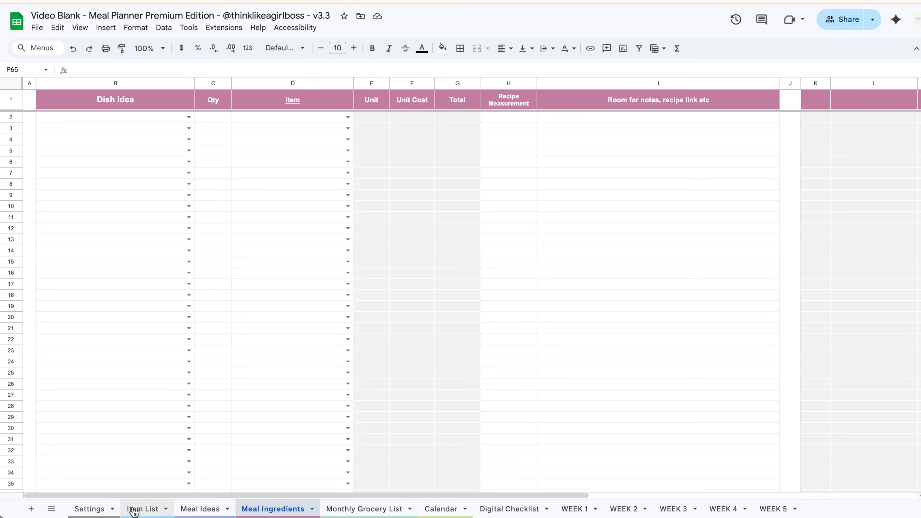
Open the blank planner's Item List and examine its Categories and Grocery Store columns
left_click(135, 509)
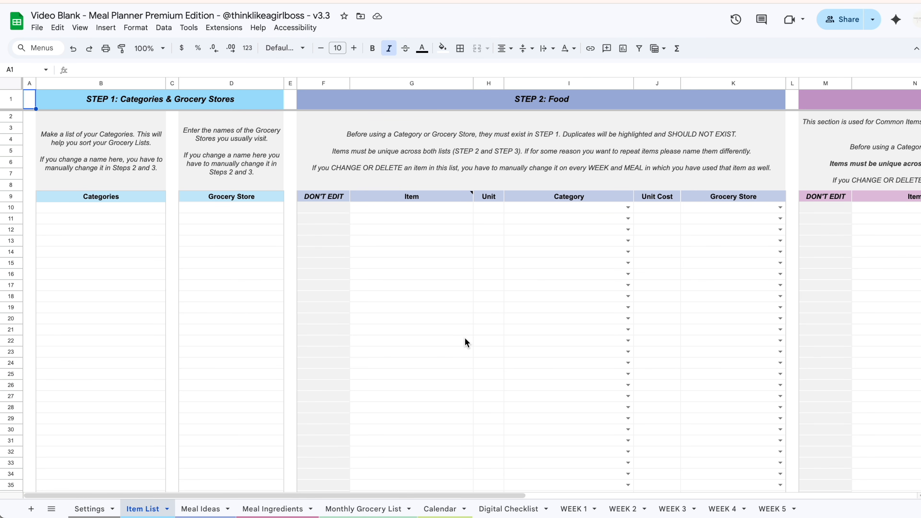
left_click_drag(146, 207, 142, 309)
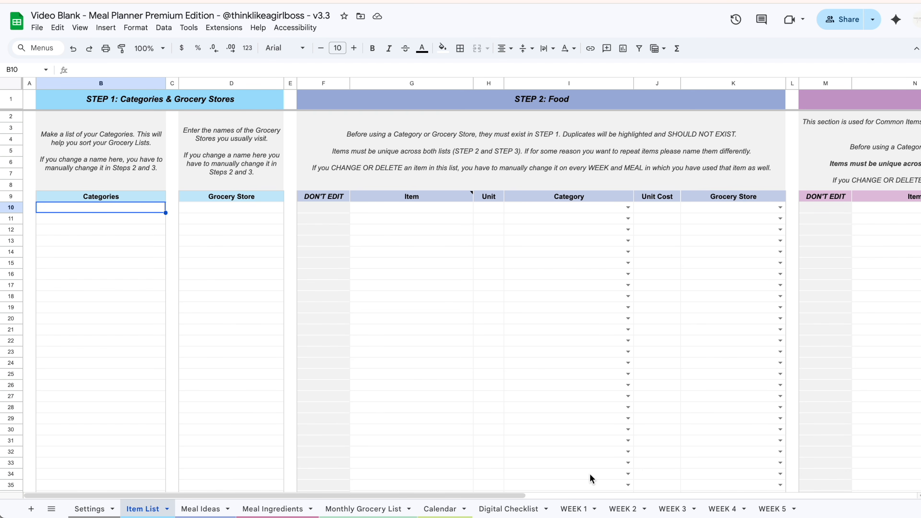
left_click_drag(214, 208, 215, 293)
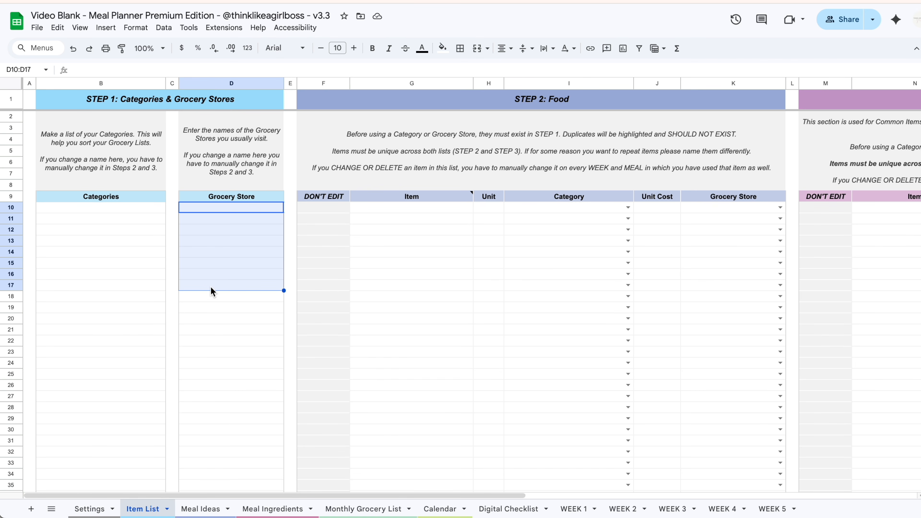
left_click(199, 248)
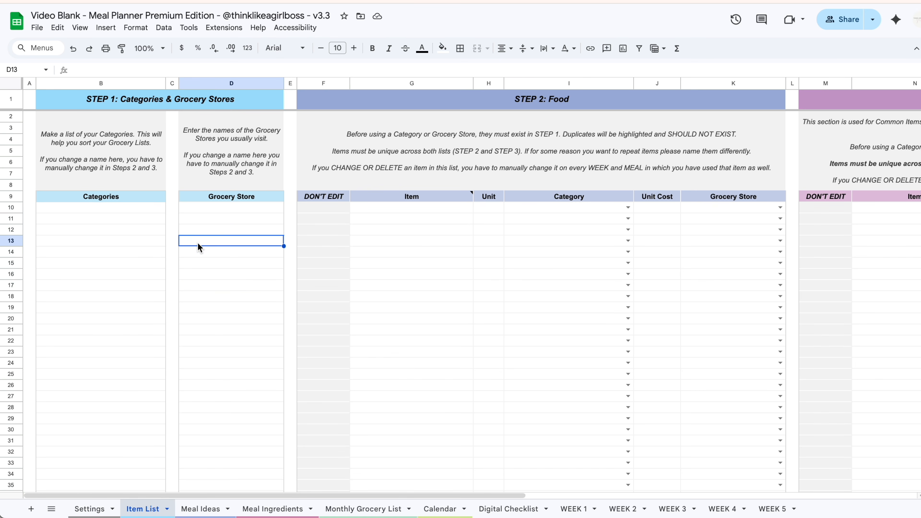
left_click(116, 209)
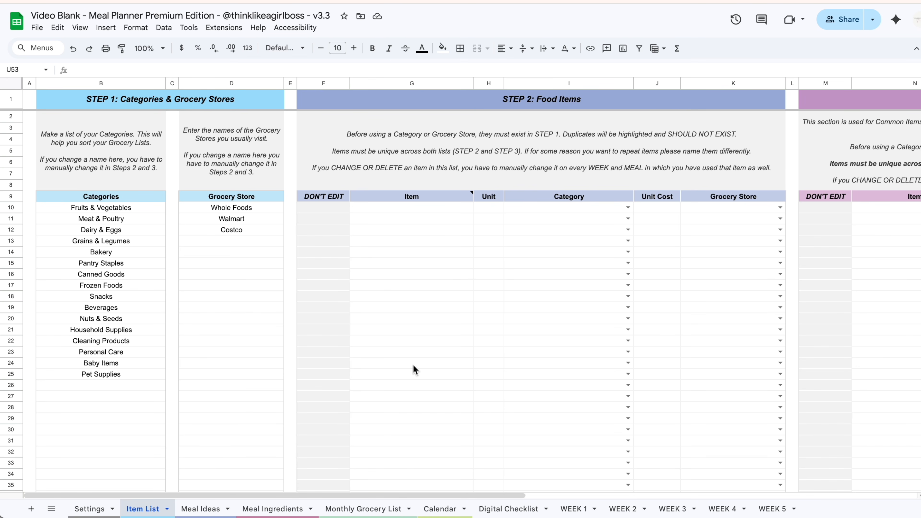
Examine the Food Items and Common Household Items sections of the Item List
scroll(481, 352, "right", 10)
scroll(481, 354, "left", 10)
scroll(481, 353, "right", 8)
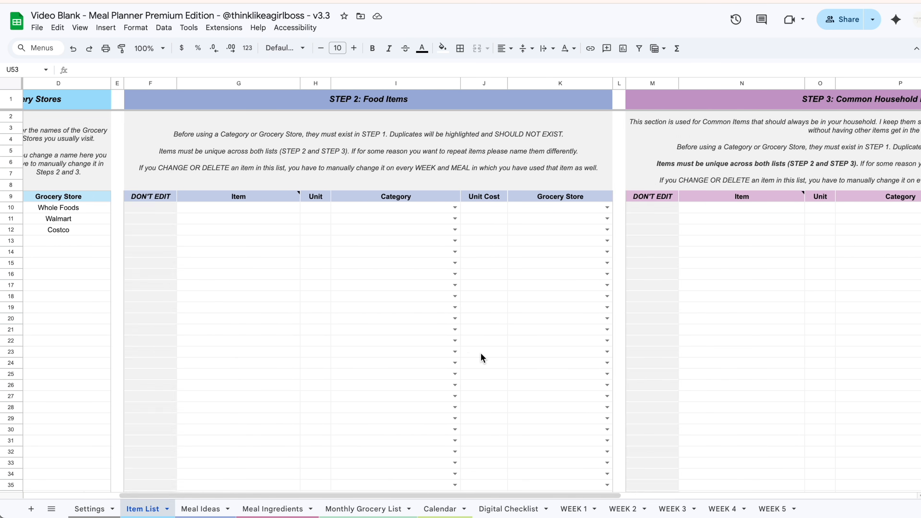
scroll(481, 352, "left", 8)
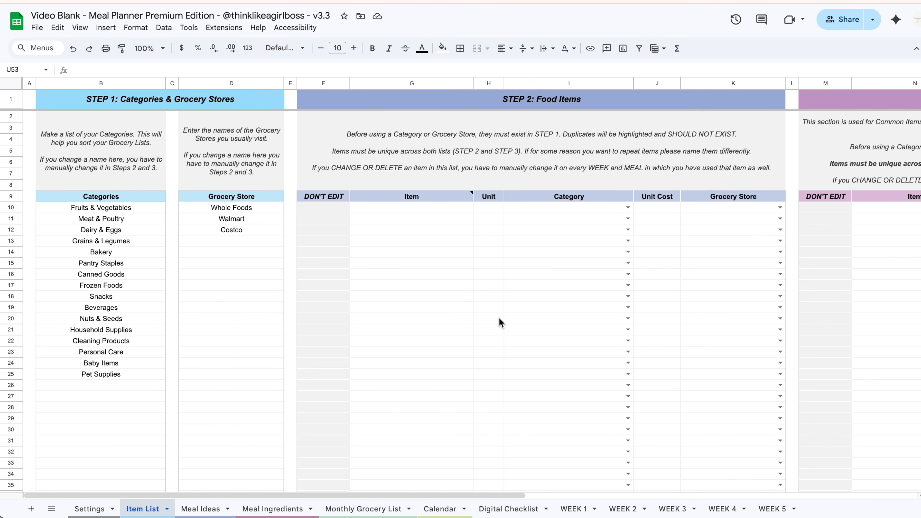
scroll(499, 317, "right", 10)
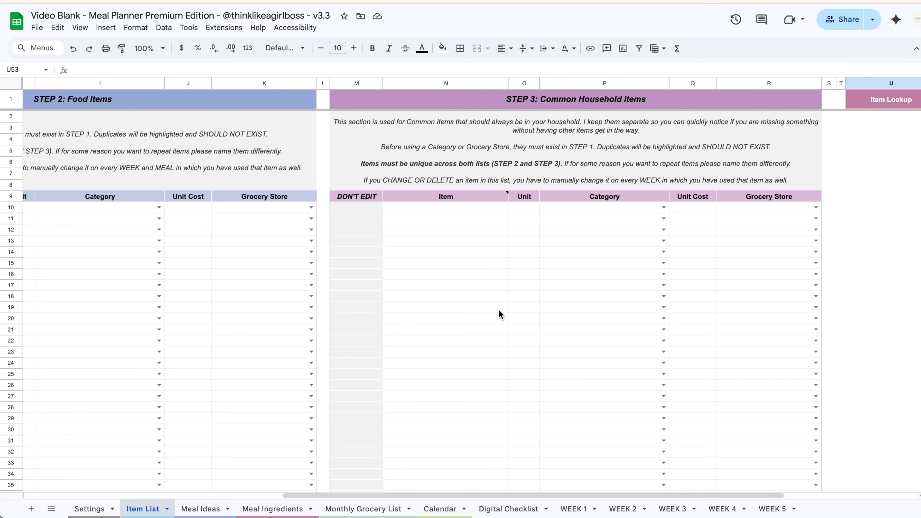
scroll(525, 340, "left", 10)
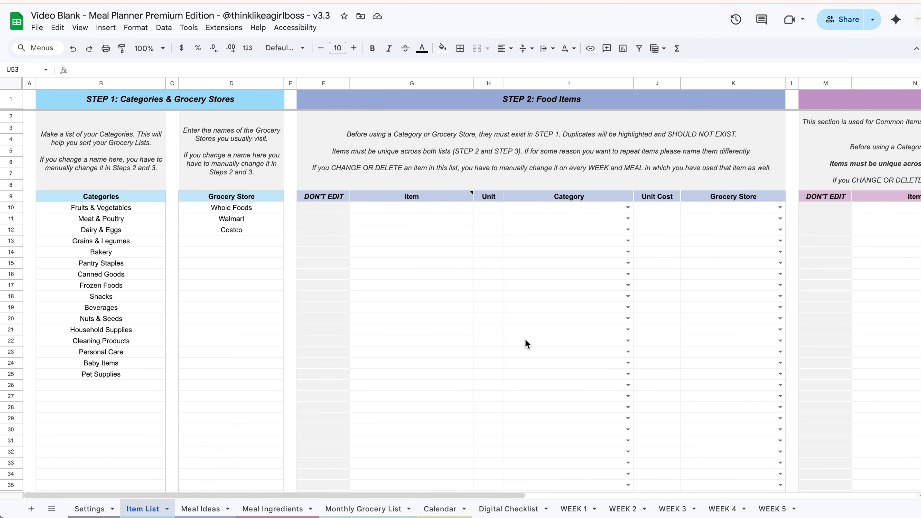
left_click(520, 297)
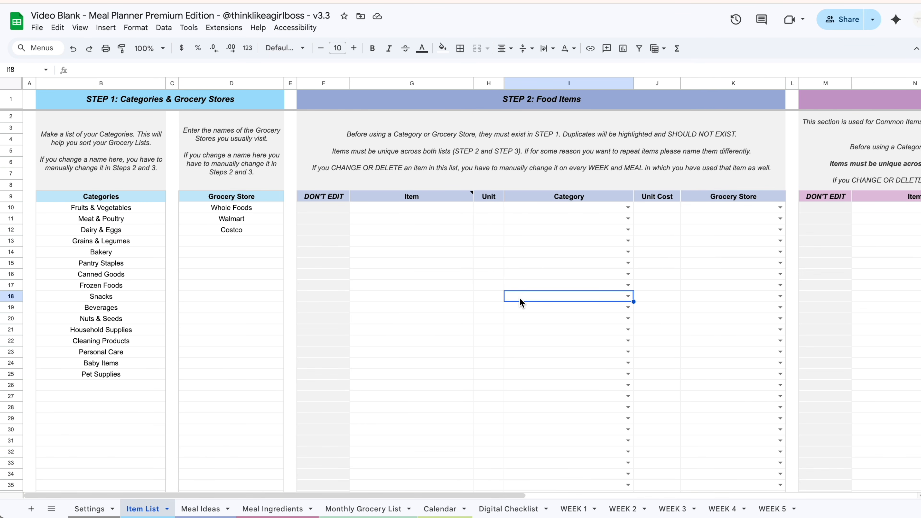
left_click_drag(418, 208, 703, 366)
left_click(569, 277)
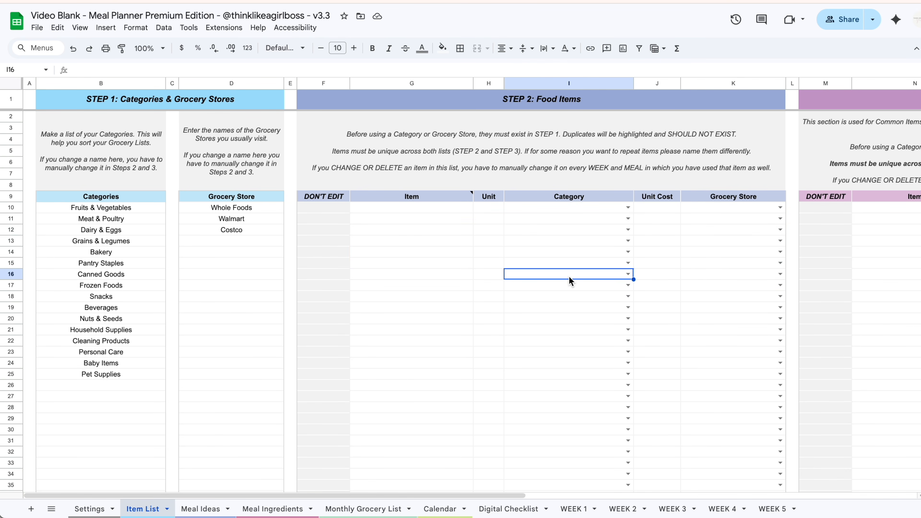
scroll(569, 277, "right", 10)
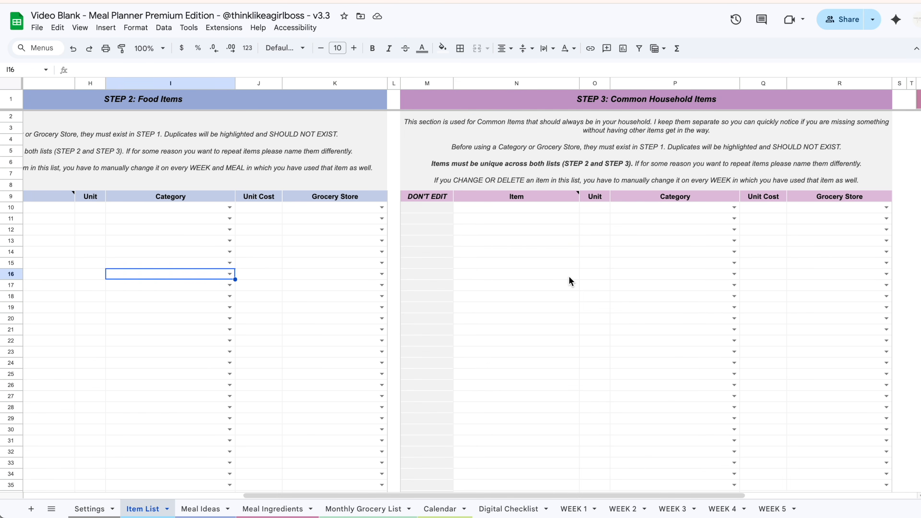
left_click(558, 243)
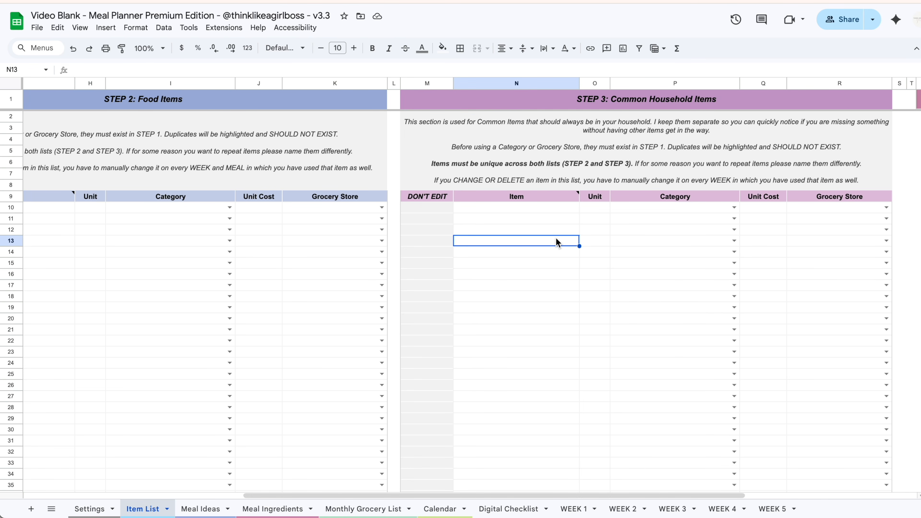
left_click(634, 255)
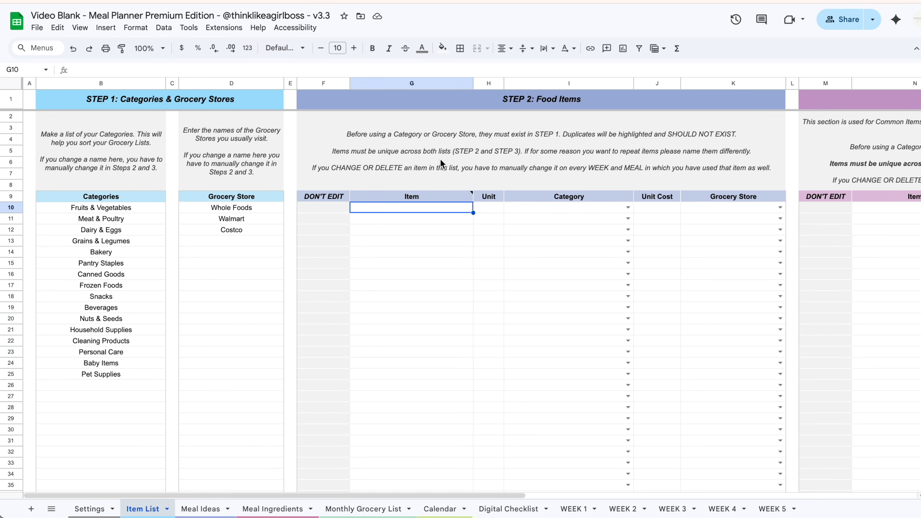
Enter Apples as the first food item, with the unit lb and the category Fruits & Vegetables
type("Apples")
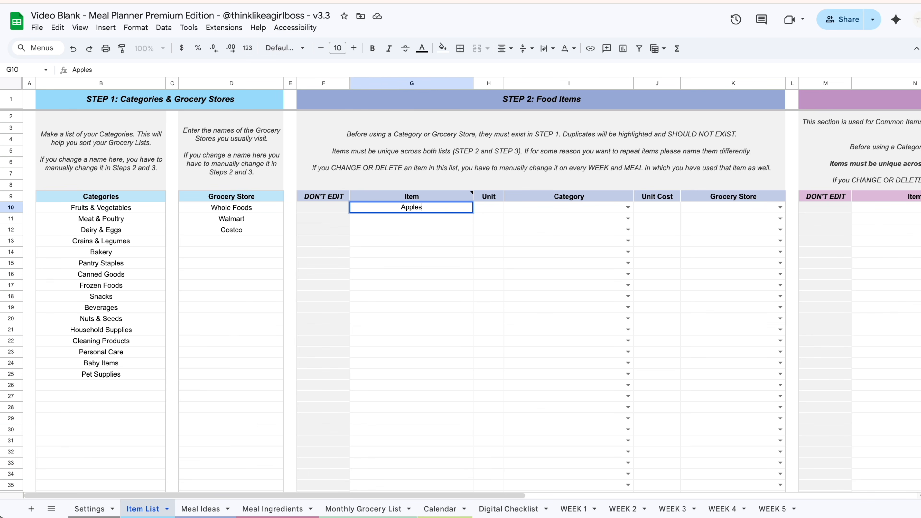
key("Tab")
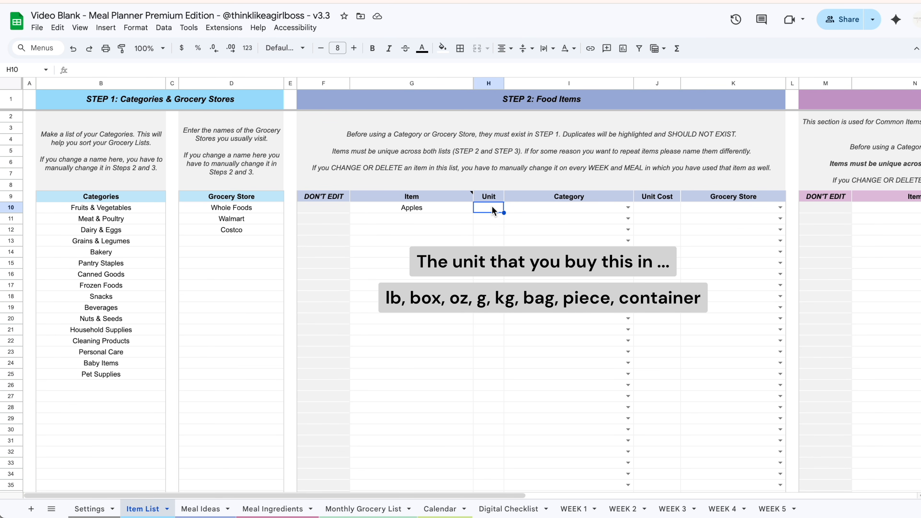
type("lb")
key("Tab")
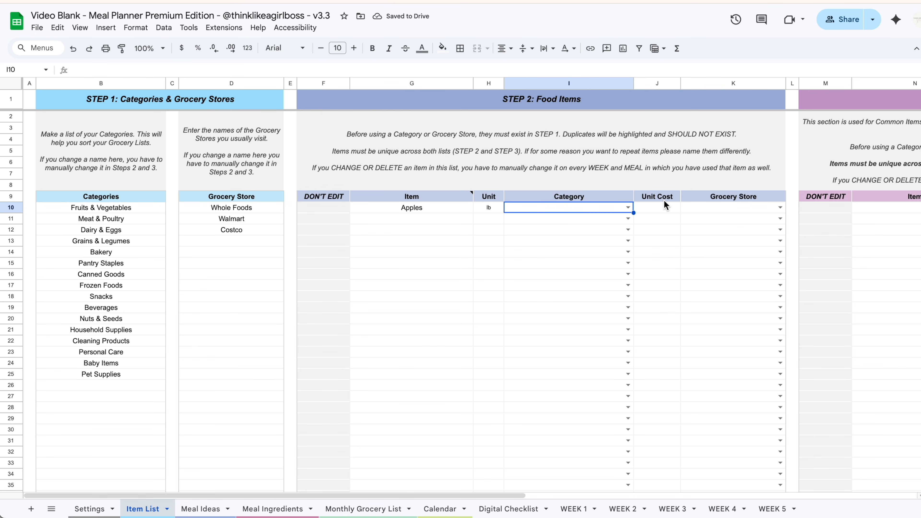
left_click(628, 209)
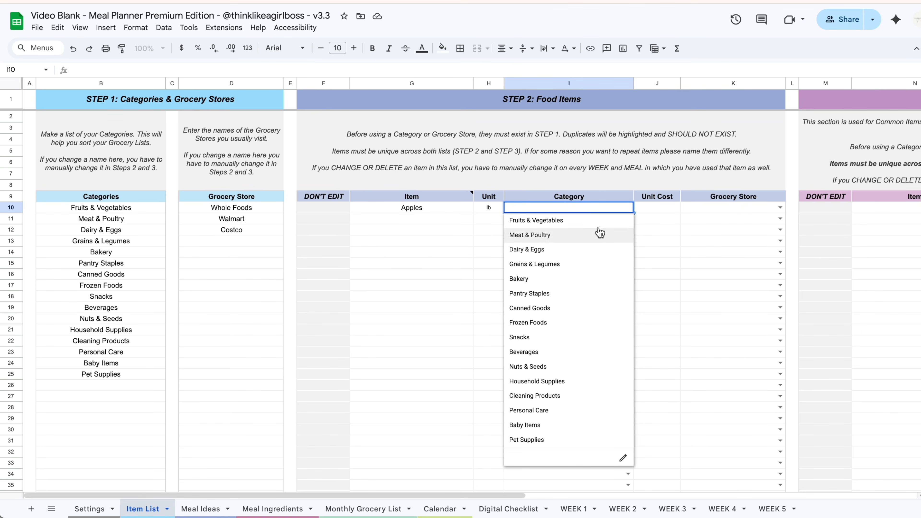
left_click(594, 220)
Set the unit cost of Apples to $1.80 and its grocery store to Walmart
left_click(653, 212)
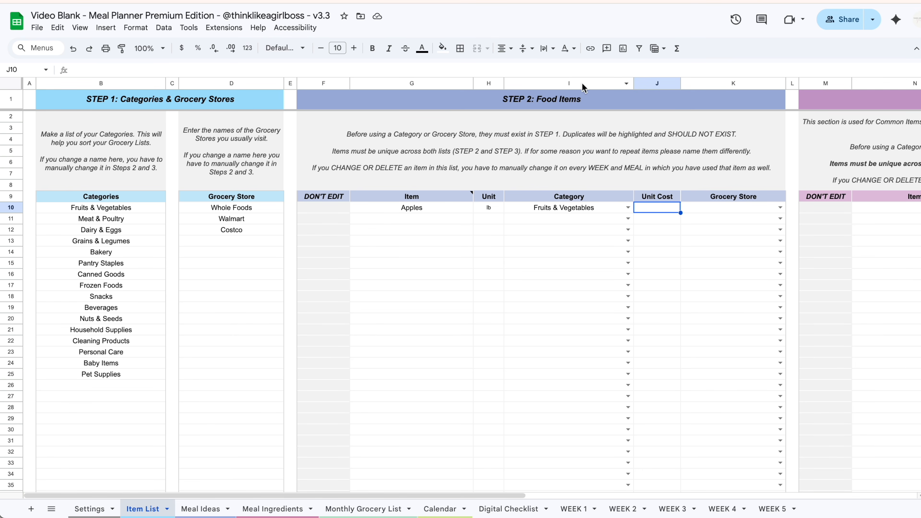
type("1.80")
left_click(780, 207)
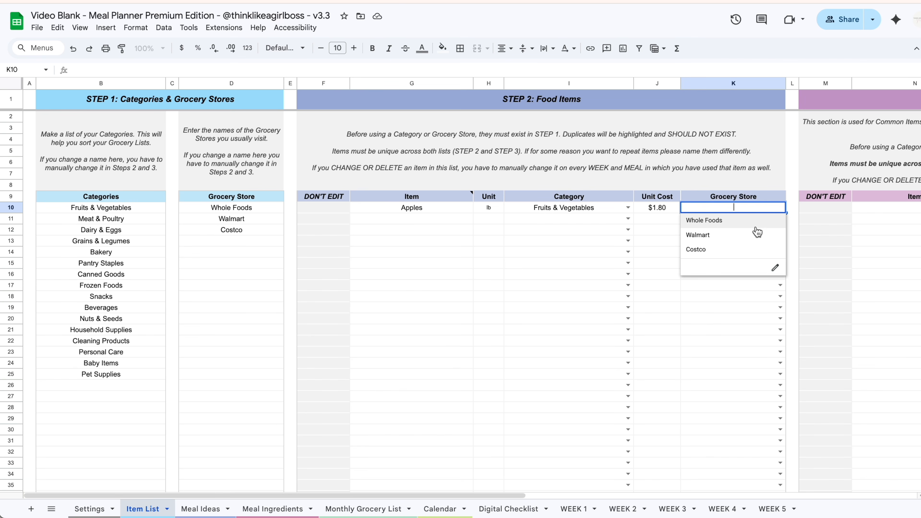
left_click(759, 236)
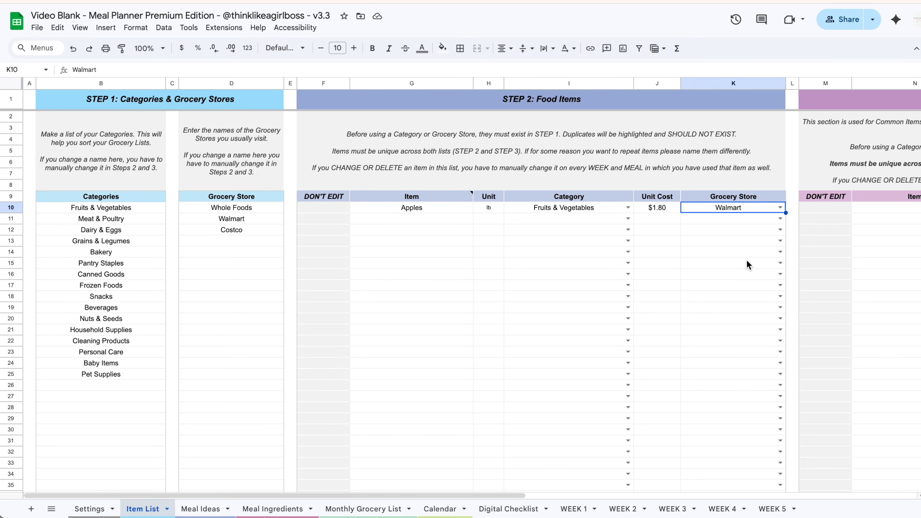
left_click_drag(589, 206, 731, 319)
left_click(730, 252)
left_click(564, 210)
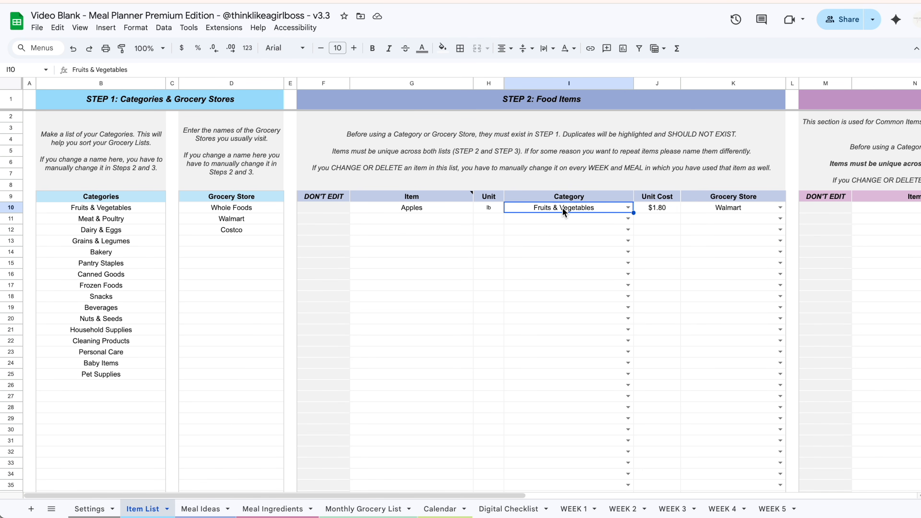
left_click(695, 207)
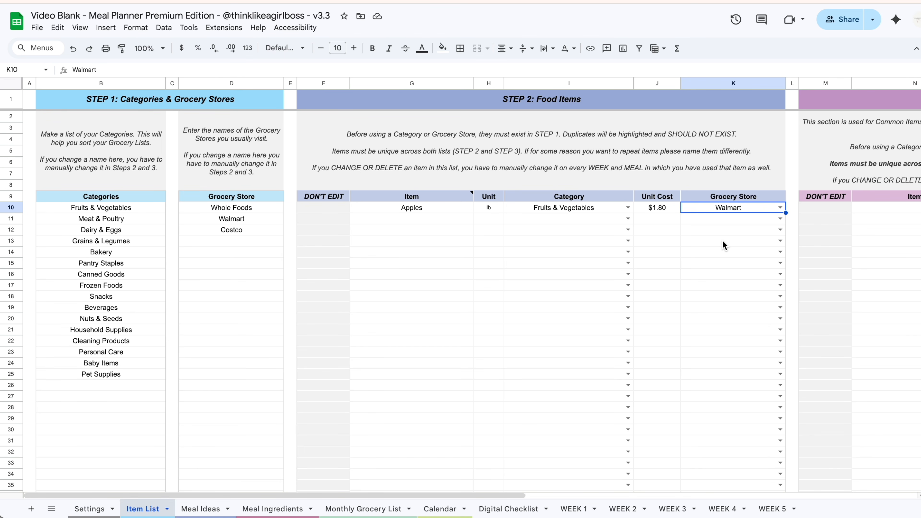
left_click(671, 210)
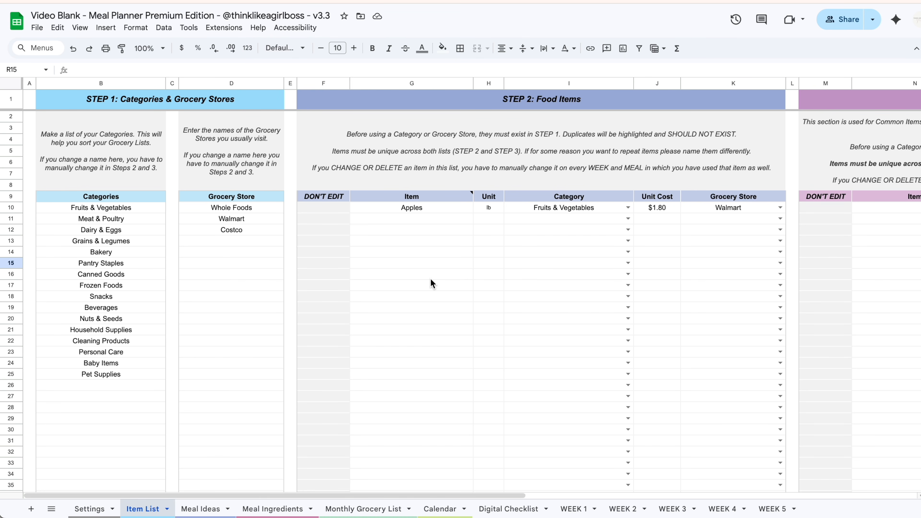
Examine the Food Items and Common Household Items lists across the Item List sheet
left_click(431, 278)
scroll(430, 278, "right", 5)
left_click(655, 262)
scroll(655, 262, "left", 5)
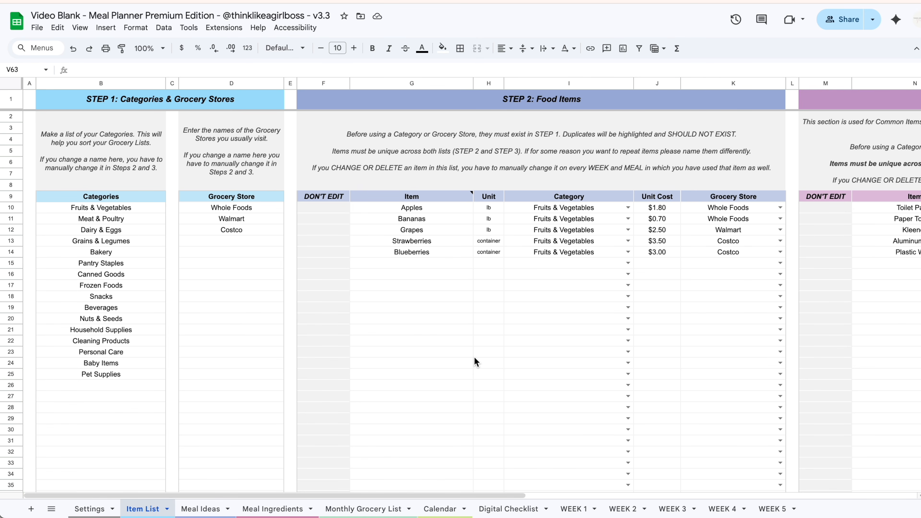
scroll(475, 356, "right", 10)
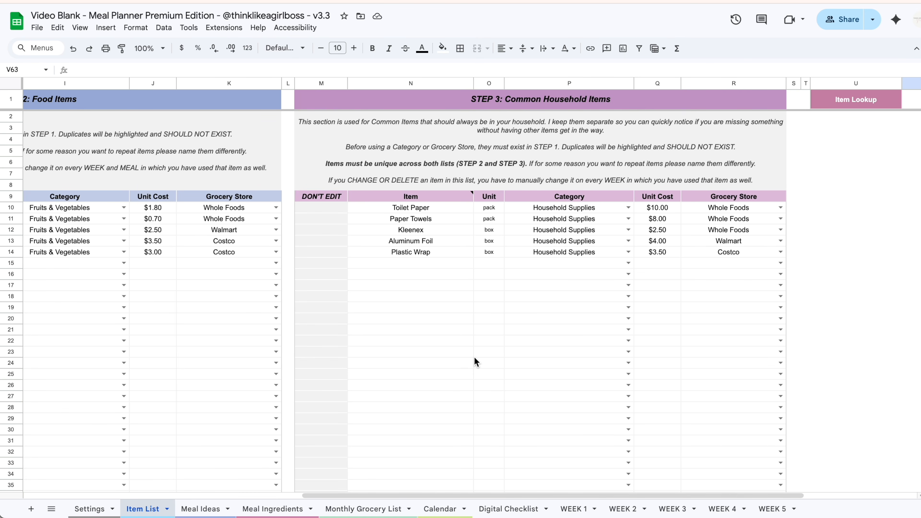
scroll(475, 356, "left", 10)
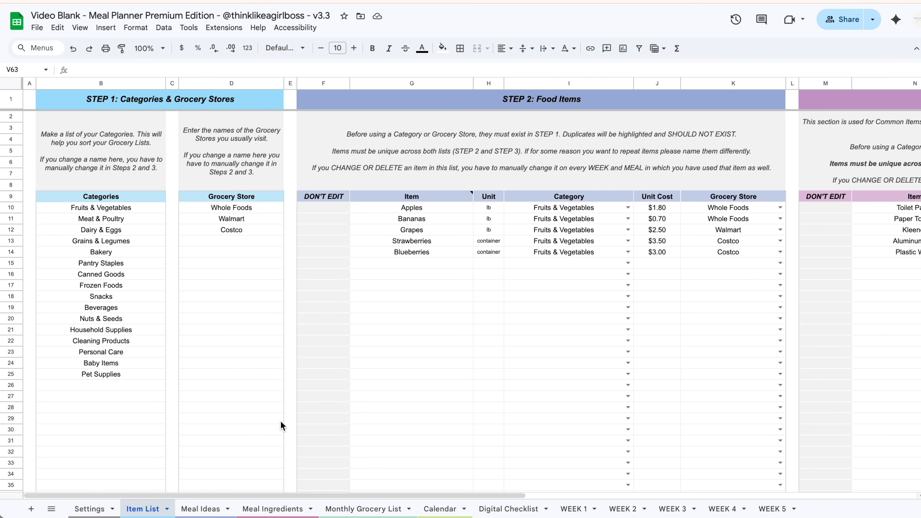
Open the Meal Ideas sheet and examine its Breakfast, Lunch, Dinner and Snack Ideas columns
left_click(208, 509)
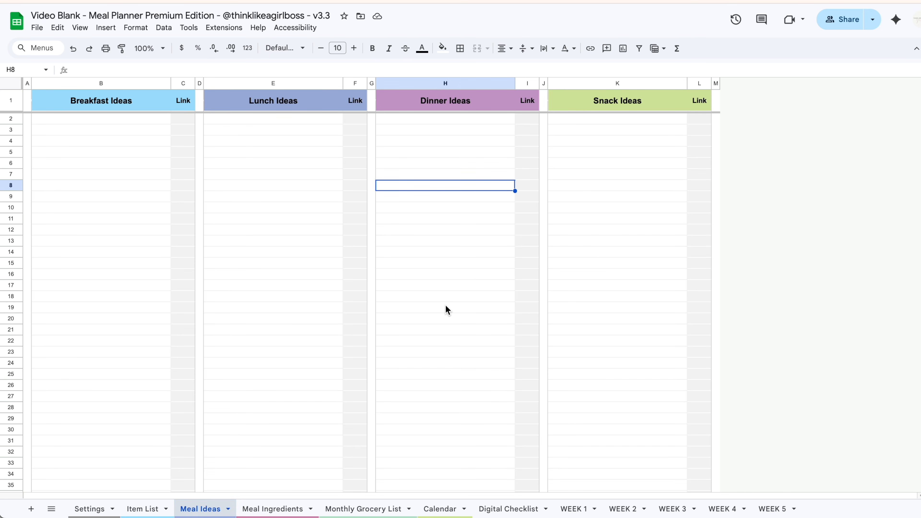
left_click(617, 152)
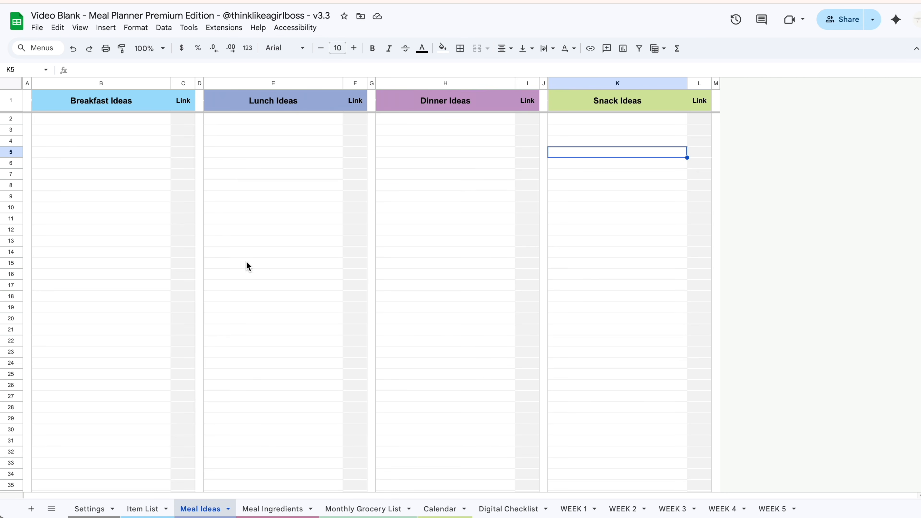
left_click(132, 156)
left_click(263, 154)
left_click(425, 153)
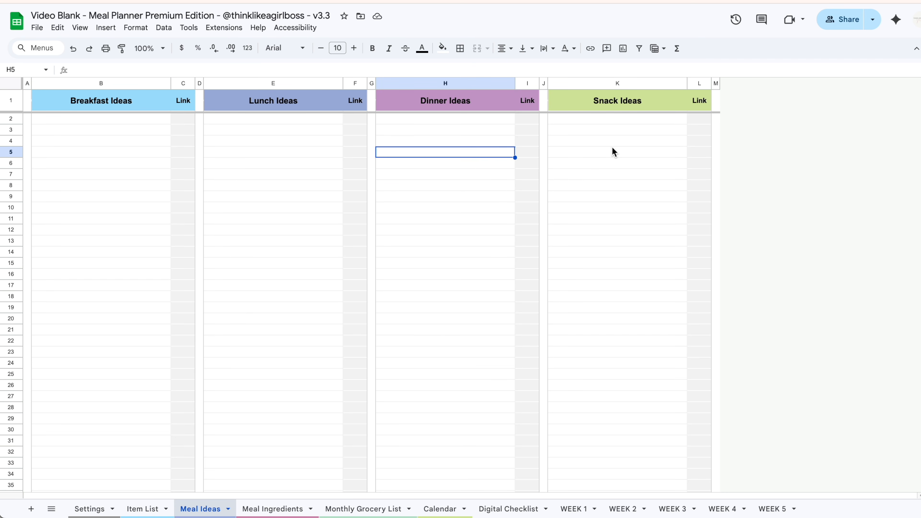
left_click(612, 145)
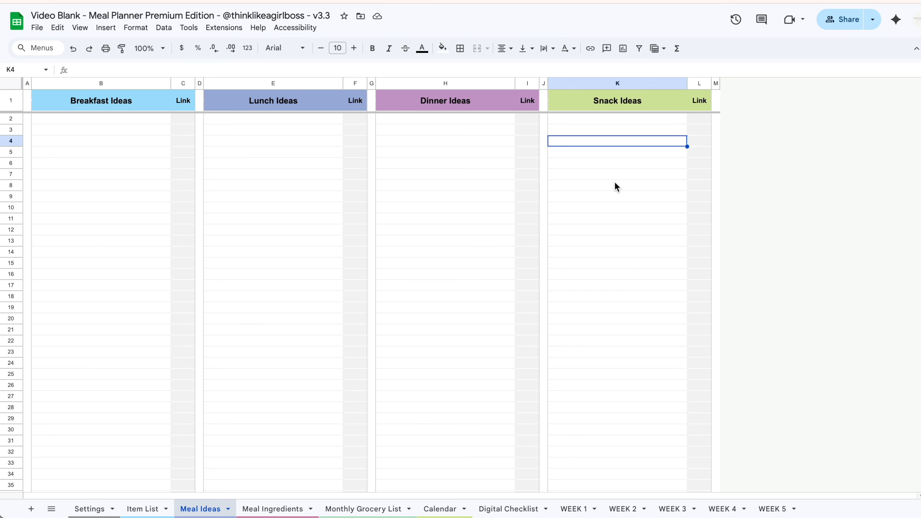
Open the Settings sheet and examine the translation cells for the meal names and the Meal Ideas headings
left_click(98, 510)
left_click(173, 190)
left_click(169, 232)
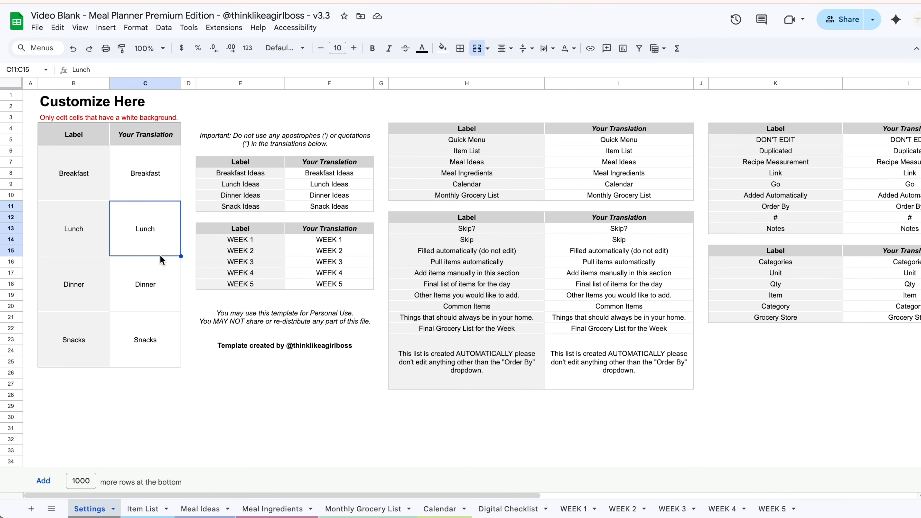
left_click(161, 301)
left_click(320, 177)
left_click(327, 186)
left_click(332, 198)
left_click(335, 209)
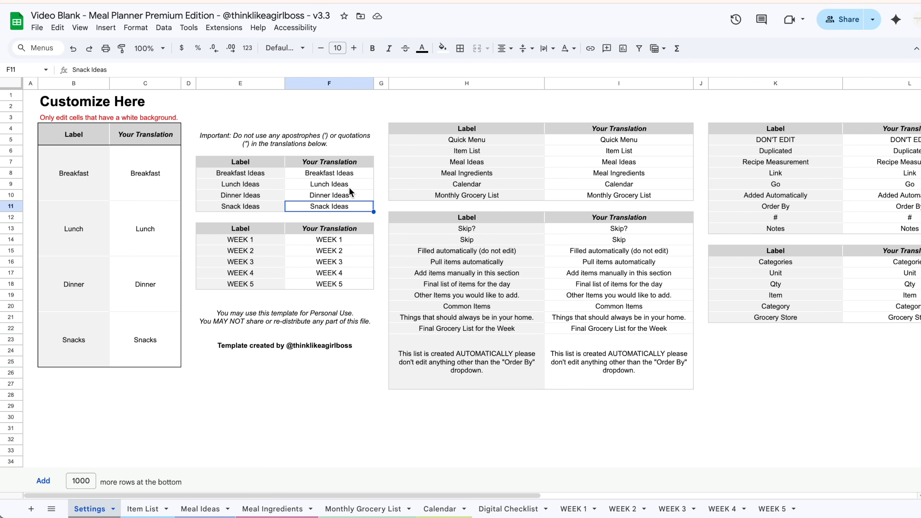
Examine the remaining label and translation tables across the Settings sheet
scroll(351, 192, "right", 6)
scroll(351, 192, "left", 6)
scroll(351, 192, "right", 6)
left_click(480, 164)
left_click(493, 262)
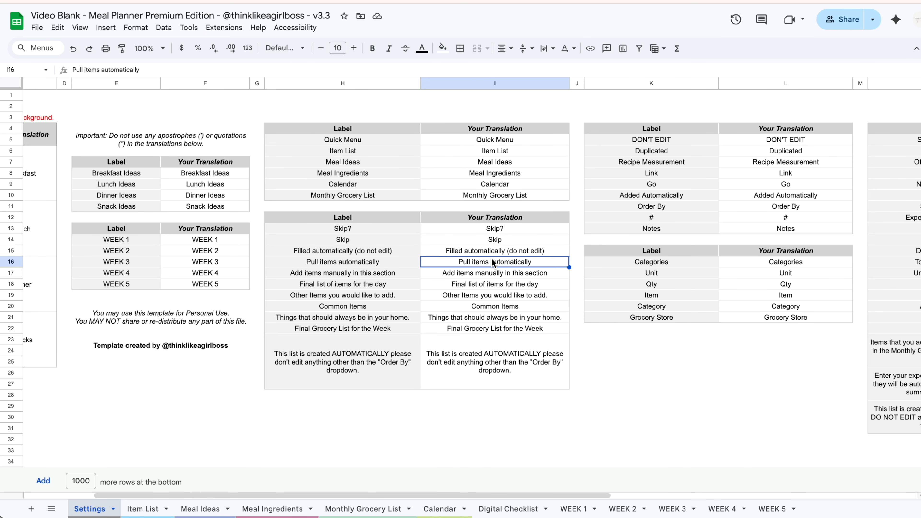
scroll(493, 262, "right", 3)
left_click(687, 128)
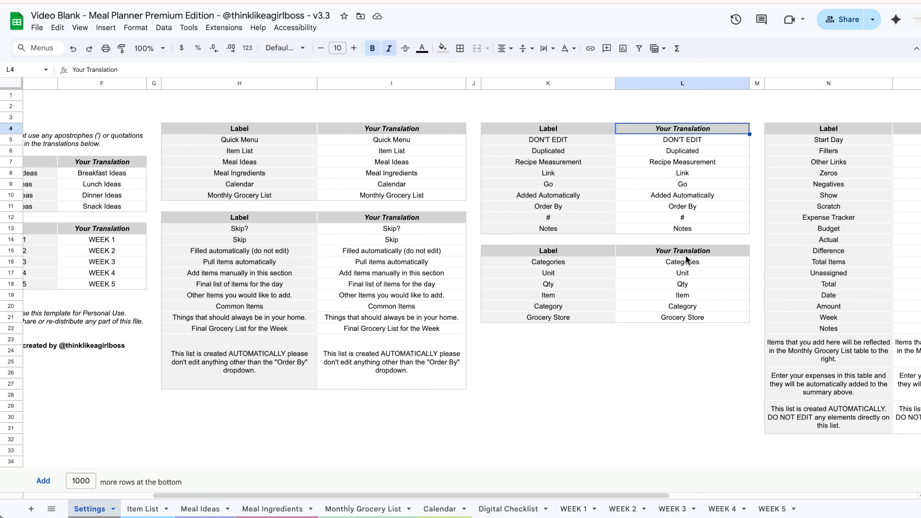
scroll(687, 260, "right", 6)
left_click(771, 197)
scroll(772, 197, "right", 8)
scroll(771, 196, "left", 20)
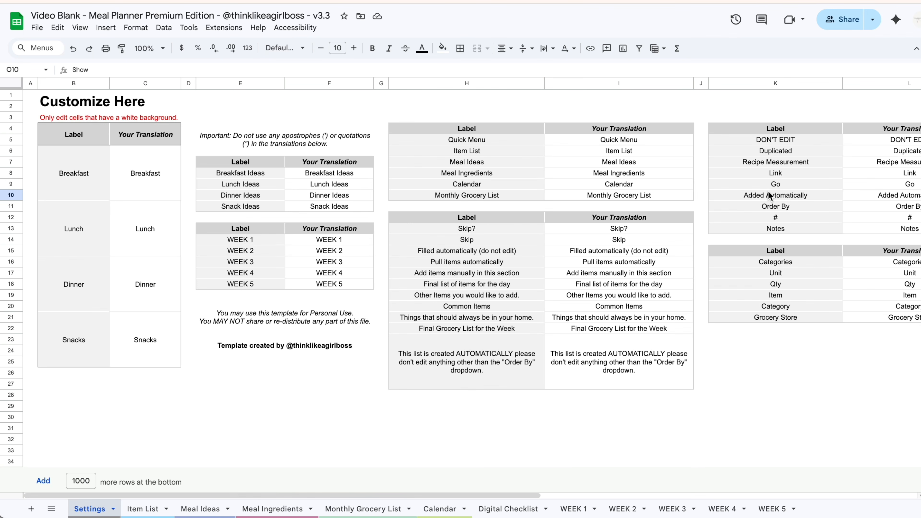
Review the customizable Breakfast, Lunch and Dinner names and the Lunch Ideas translation on the Settings sheet
left_click(158, 185)
left_click(153, 239)
left_click(146, 288)
left_click(331, 185)
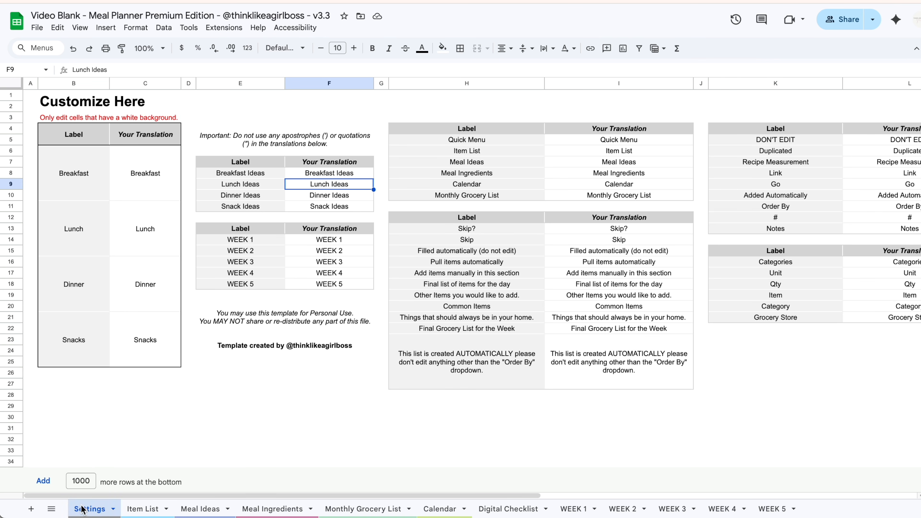
Return to the Meal Ideas sheet and enter Fruit Salad as the first breakfast idea
left_click(204, 509)
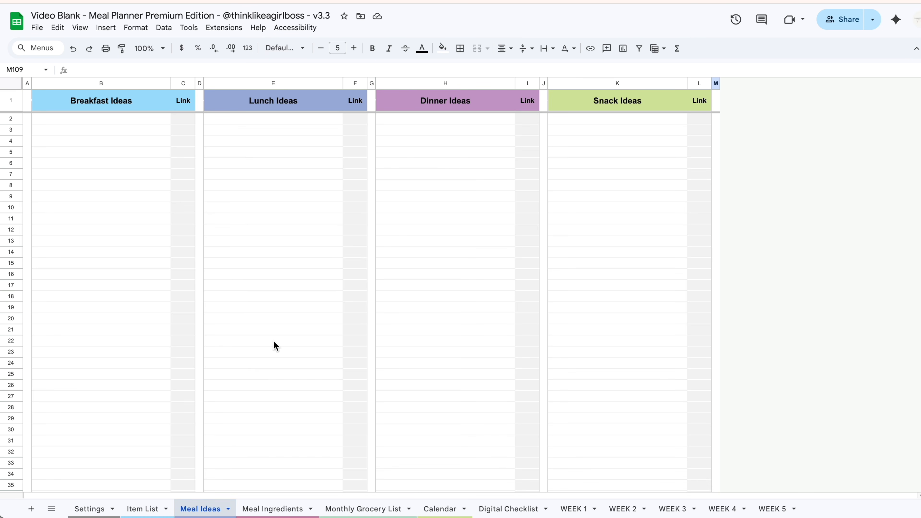
left_click(144, 121)
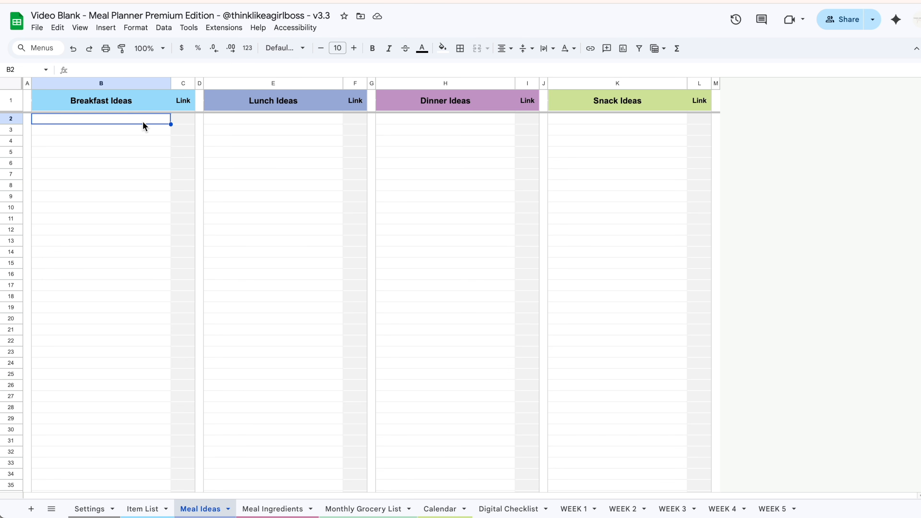
left_click(280, 152)
left_click(446, 151)
left_click(595, 165)
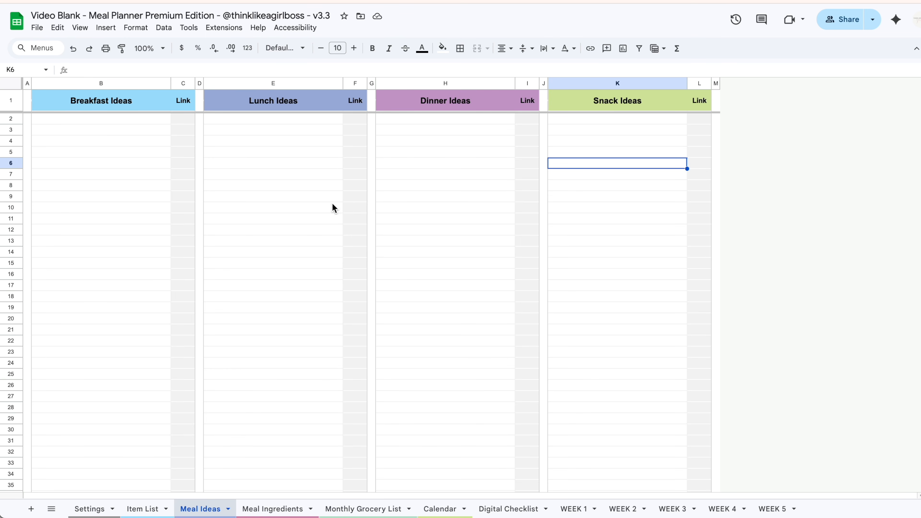
left_click(121, 121)
type("Fruit Salad")
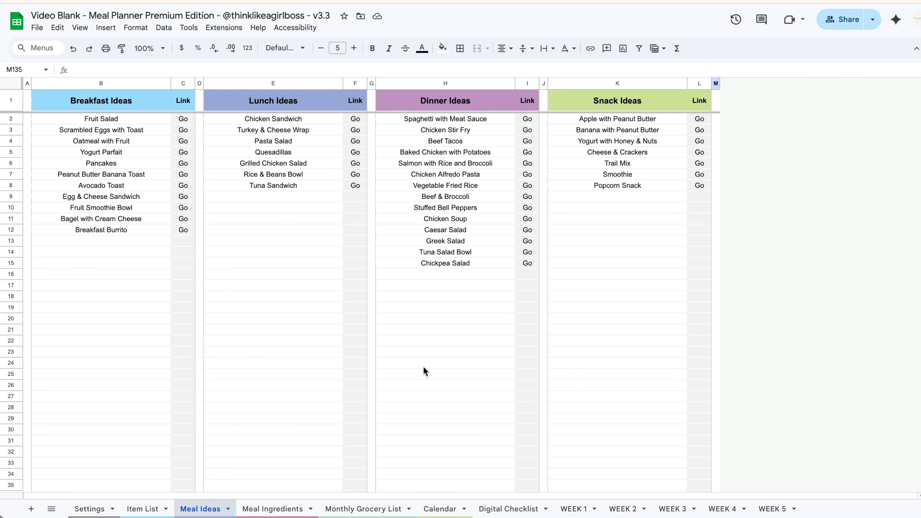
Review the food and household items on the Item List, and return to the Meal Ideas sheet
left_click(145, 509)
scroll(457, 354, "right", 5)
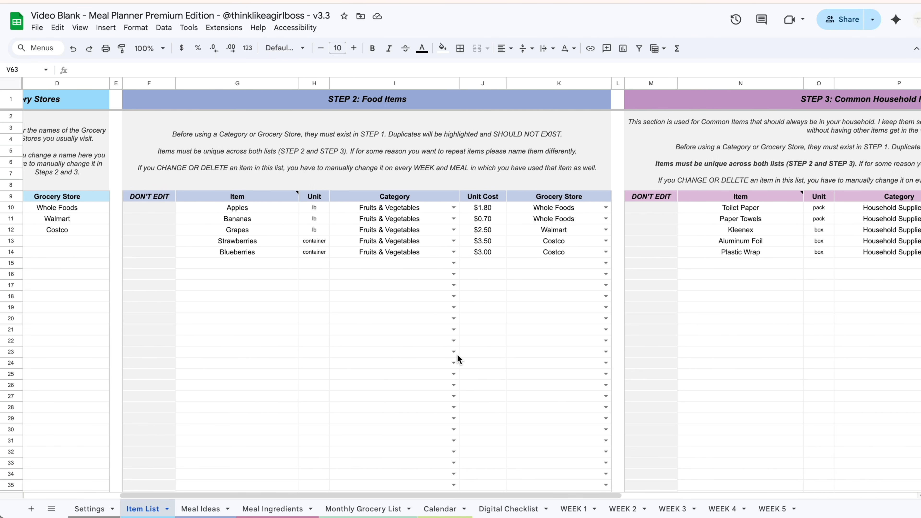
left_click(199, 508)
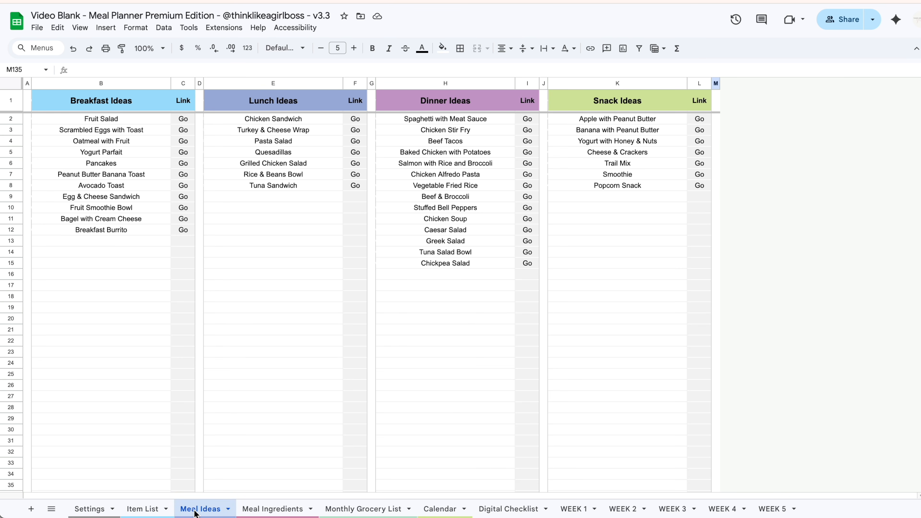
Open the Meal Ingredients sheet and browse the meal ideas offered for its first row
left_click(264, 511)
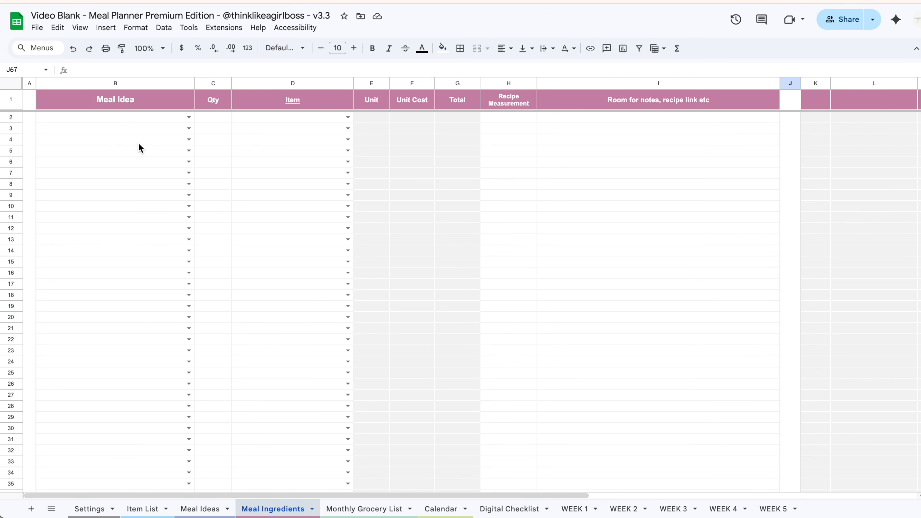
left_click(189, 117)
scroll(130, 371, "down", 5)
scroll(129, 370, "up", 5)
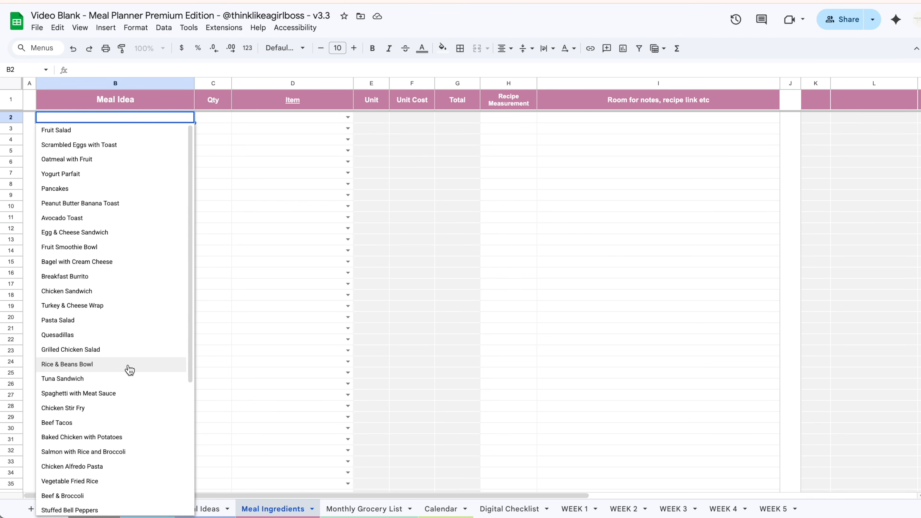
left_click(214, 143)
Check the Fruit Salad entry on the Meal Ideas sheet, and return to the first row of Meal Ingredients
left_click(195, 510)
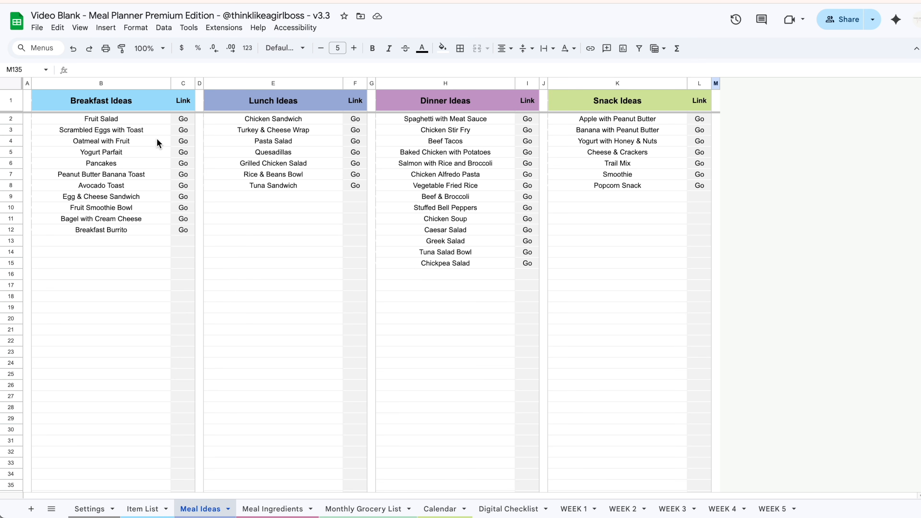
left_click(141, 120)
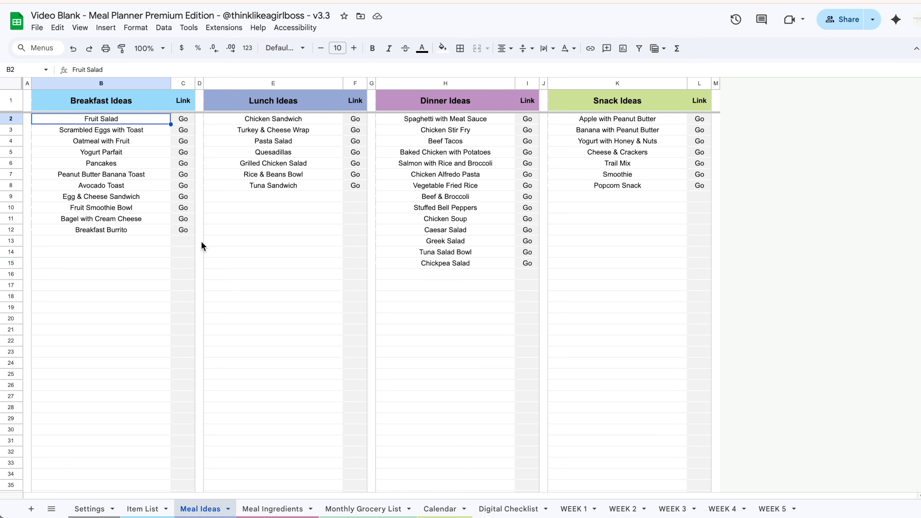
left_click(276, 509)
left_click(153, 120)
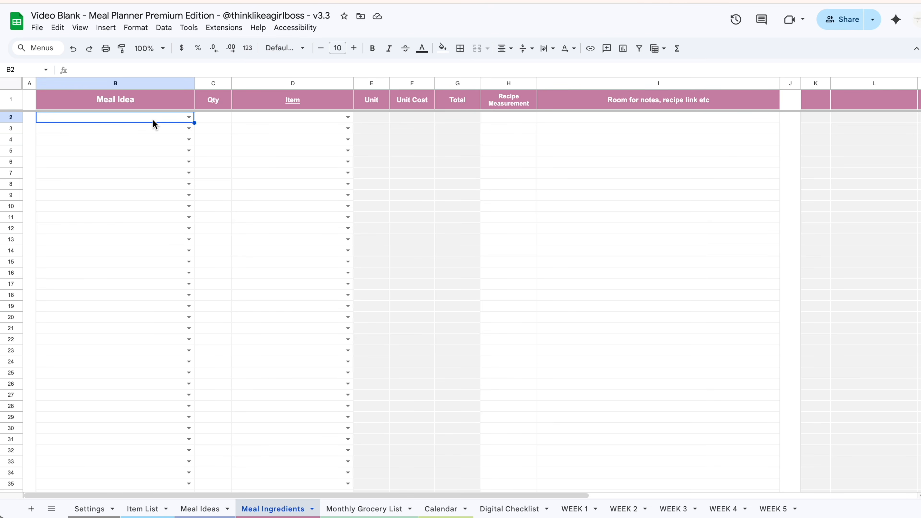
Filter the meal ideas offered in the first Meal Ingredients row by "frui" and choose Fruit Salad
left_click(188, 117)
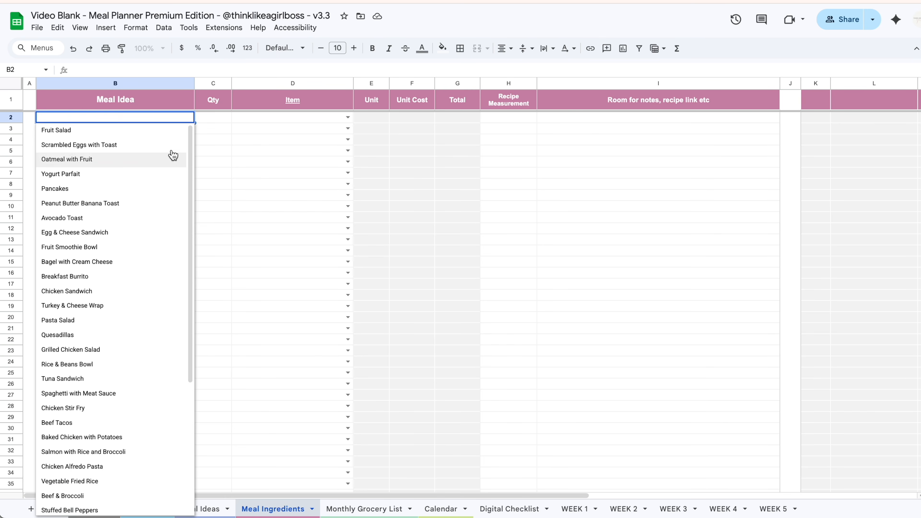
left_click(205, 120)
left_click(171, 120)
left_click(187, 118)
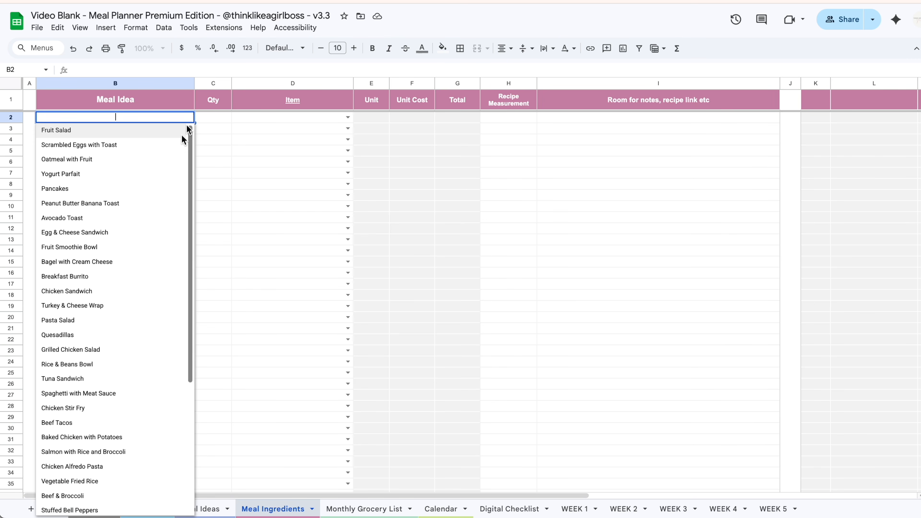
left_click(213, 121)
left_click(174, 117)
type("frui")
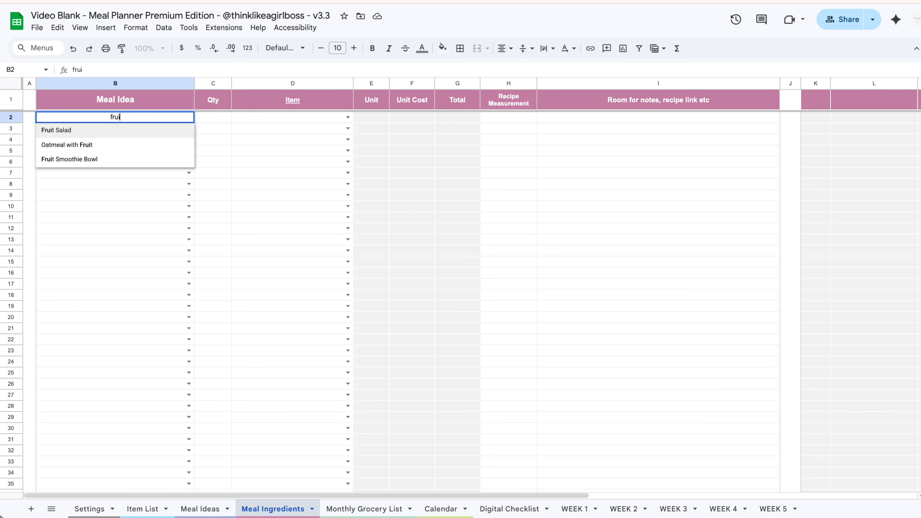
left_click(68, 131)
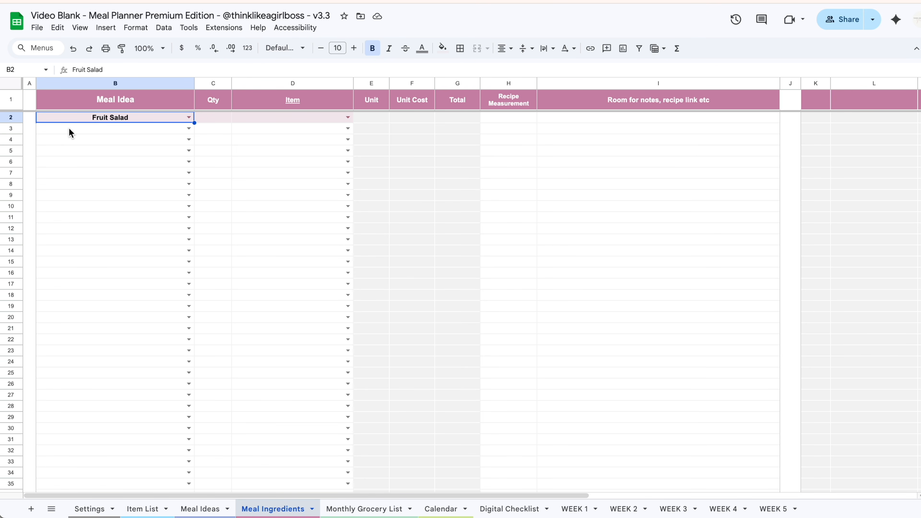
Enter quantity 1 for the first Fruit Salad row, compare the offered items with the Item List, and choose Apples
left_click(210, 119)
type("1")
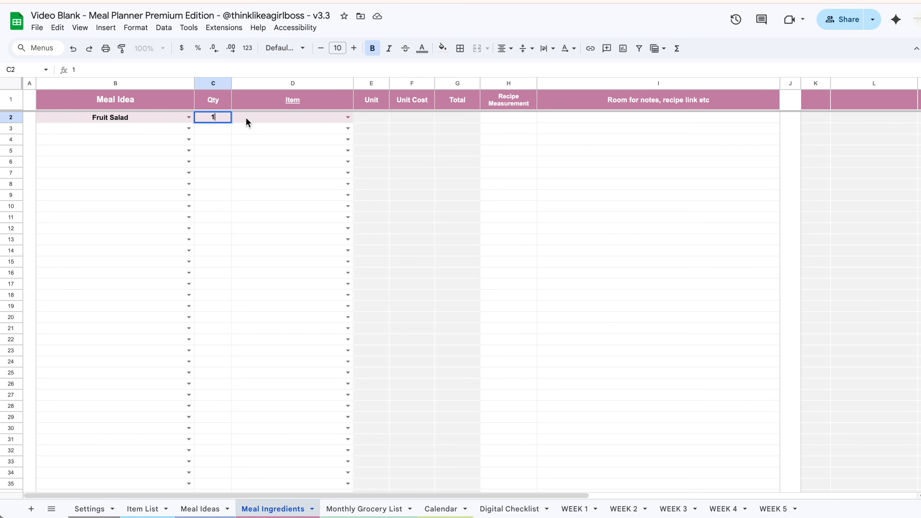
left_click(348, 118)
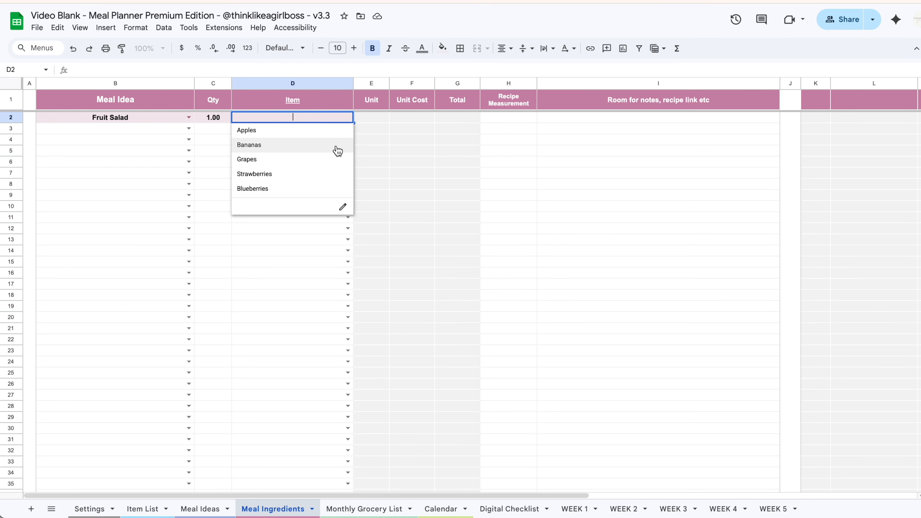
left_click(141, 508)
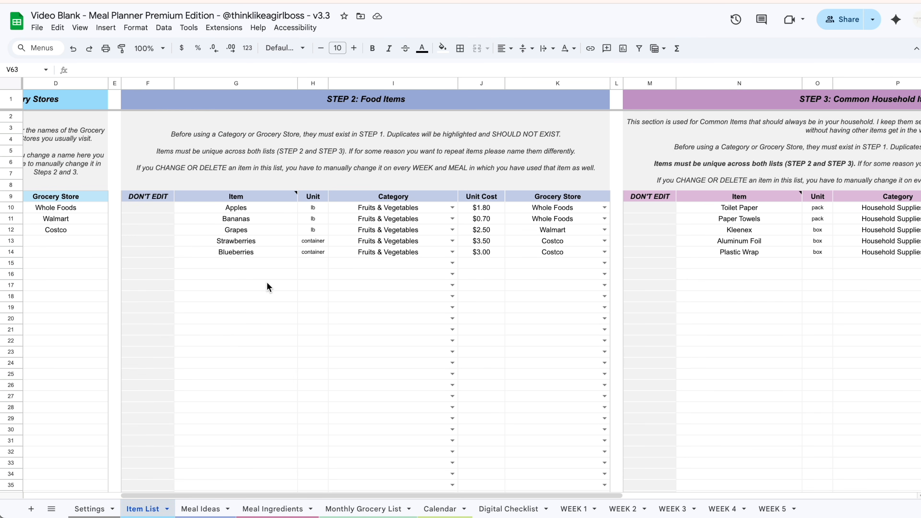
left_click(272, 509)
left_click(348, 118)
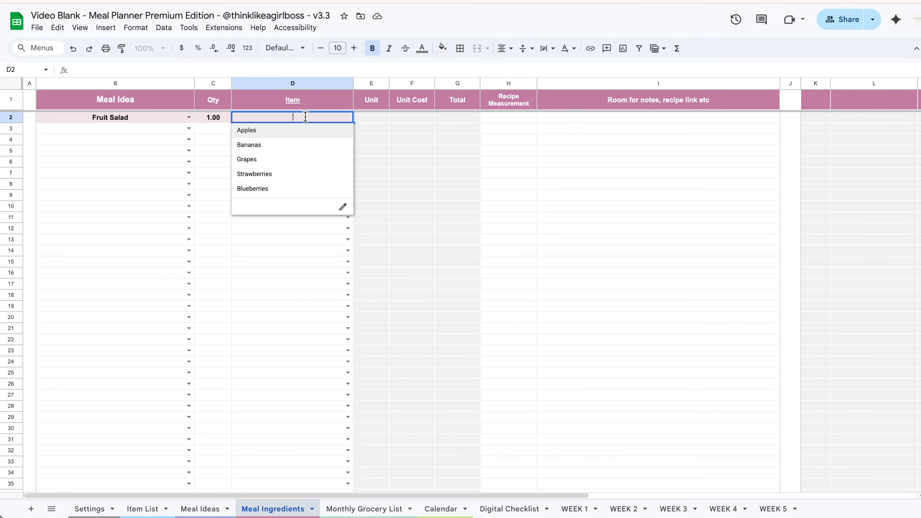
type("app")
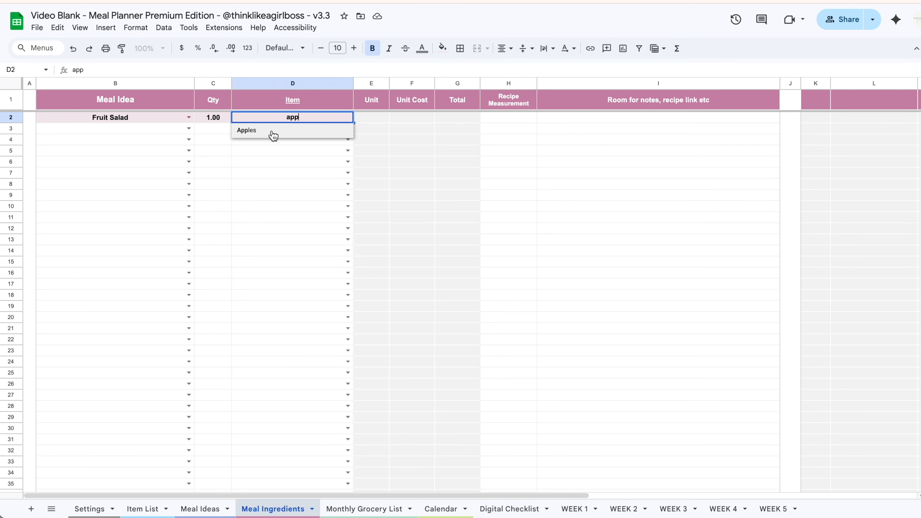
left_click(273, 136)
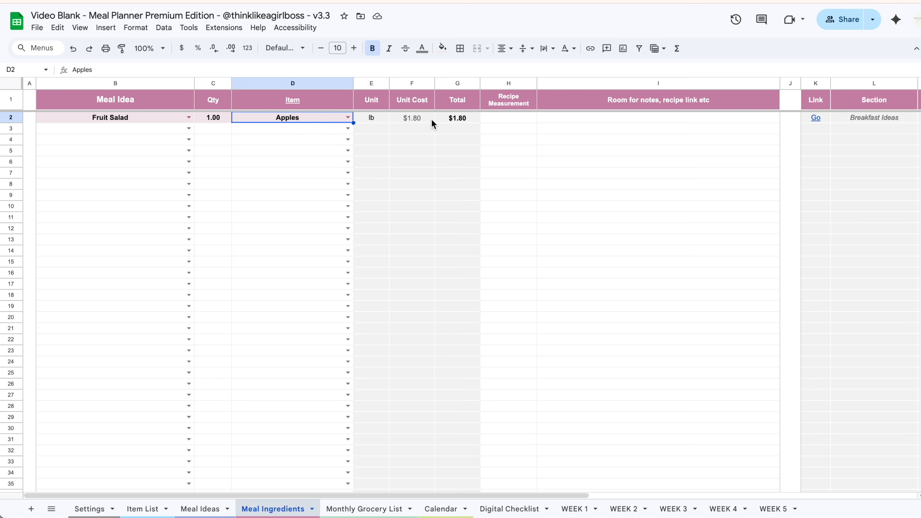
Check the Apples unit and unit cost on the Item List, and set the Apples quantity to 2 in Meal Ingredients
left_click(142, 509)
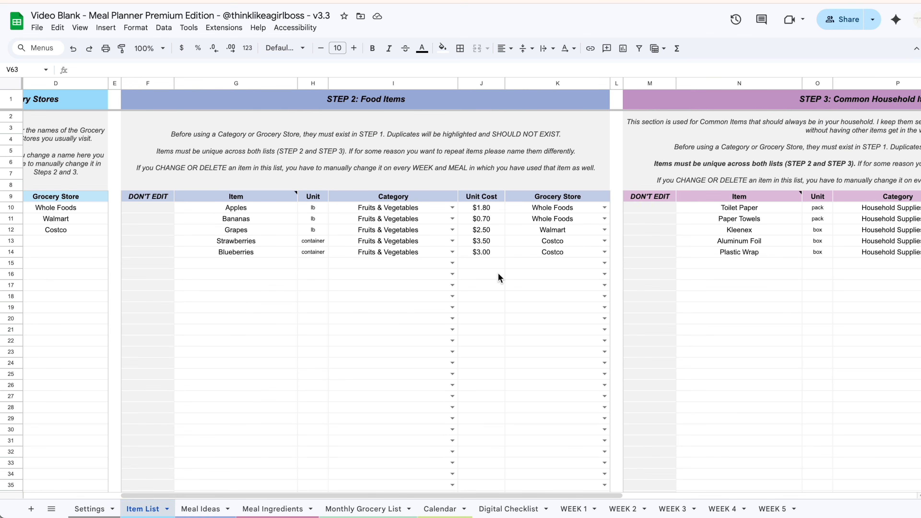
left_click(270, 508)
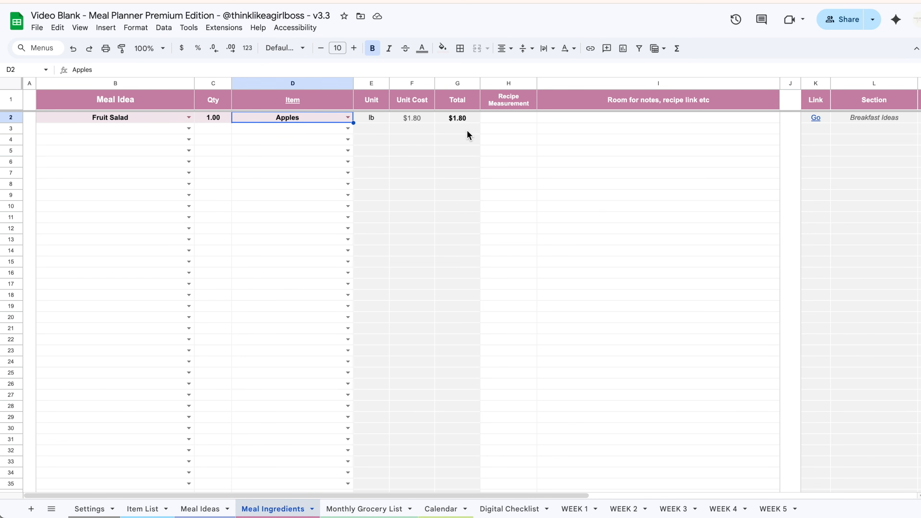
left_click(218, 119)
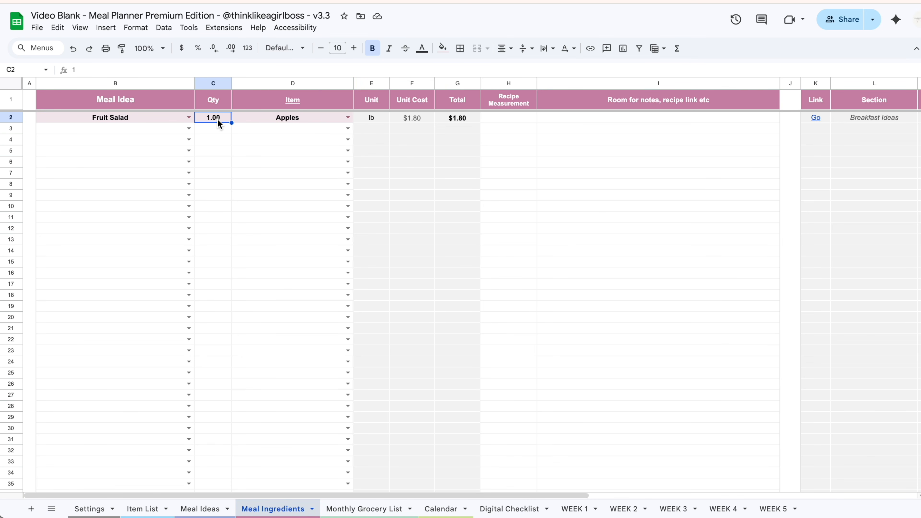
type("2")
key("Return")
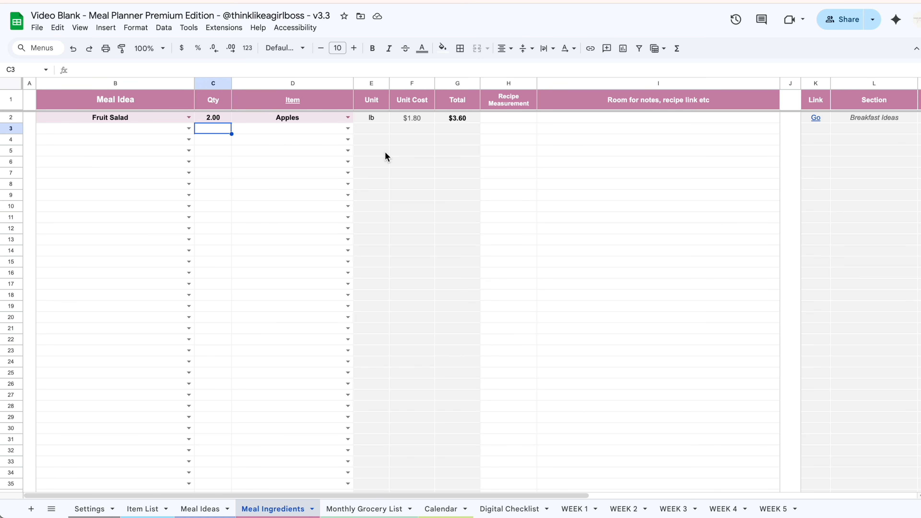
Add a second Fruit Salad ingredient row with quantity 1 and Bananas as the item
left_click(191, 128)
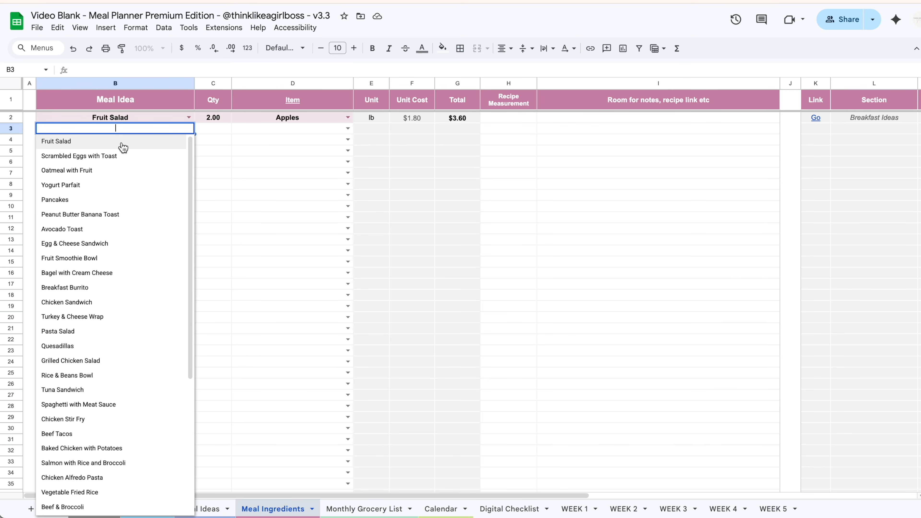
left_click(171, 136)
left_click(213, 130)
type("1")
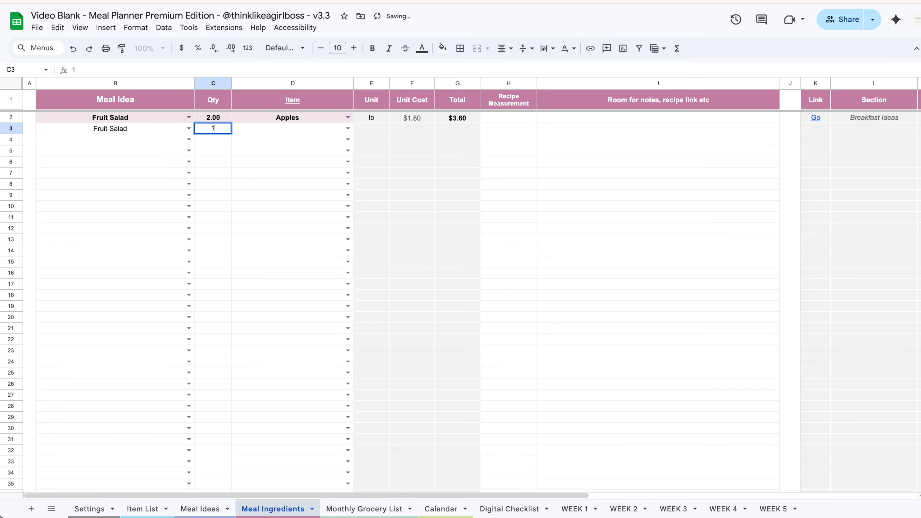
left_click(319, 125)
left_click(298, 155)
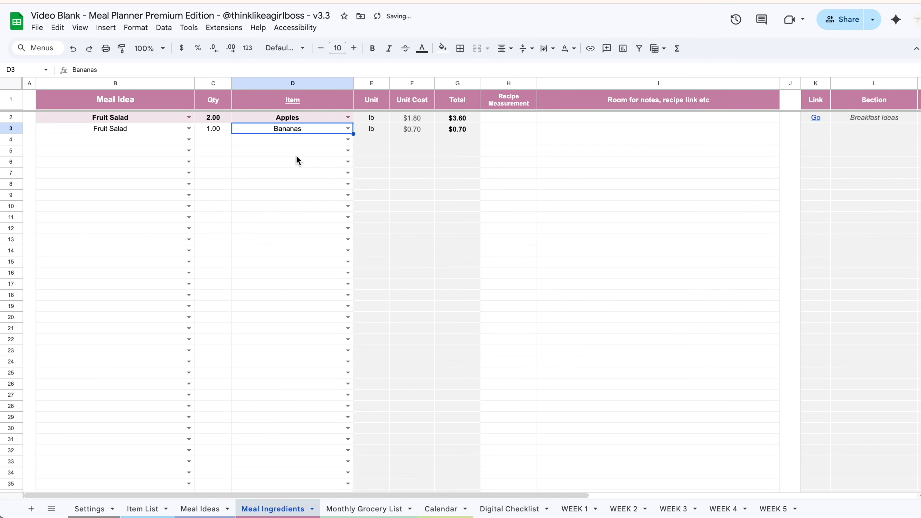
Copy the Fruit Salad meal idea from B2 into cells B3 to B6
left_click(151, 128)
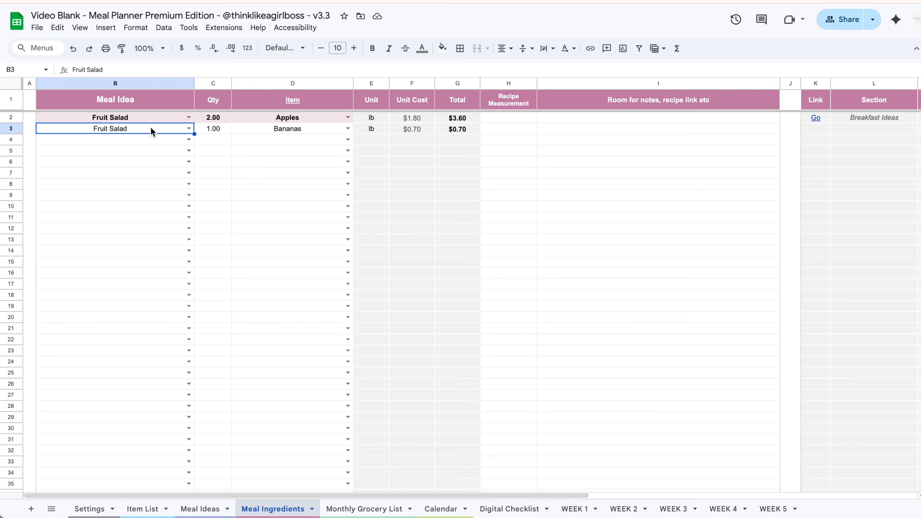
left_click(134, 115)
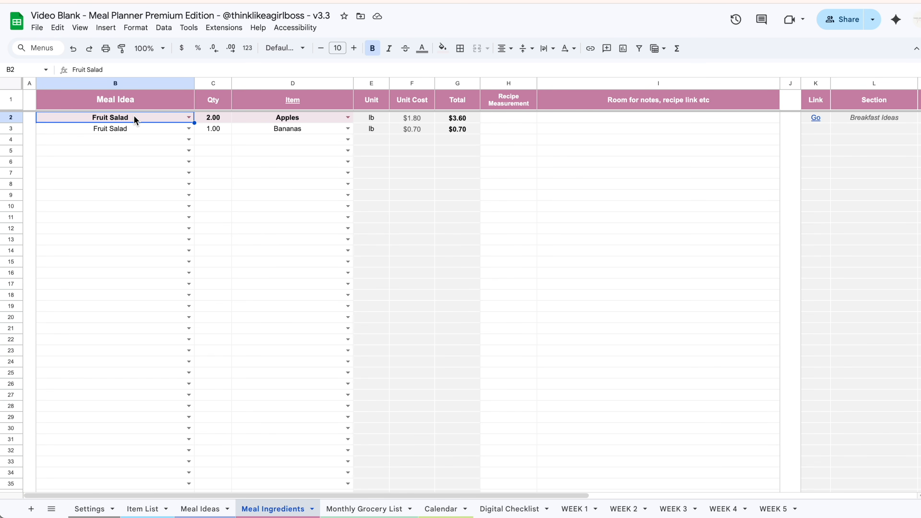
left_click(150, 127)
left_click(134, 115)
key("ctrl+c")
left_click_drag(130, 128, 128, 167)
key("ctrl+v")
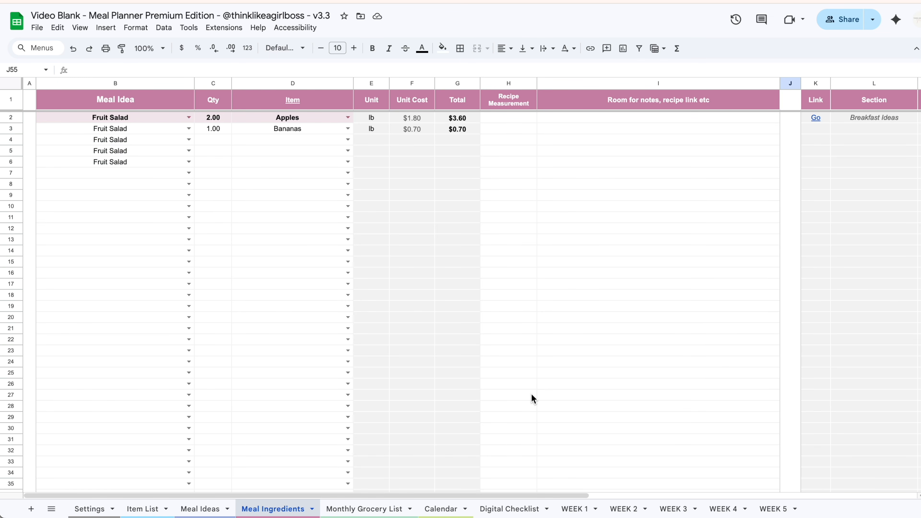
Fill the third Fruit Salad row with quantity 1 and Strawberries as the item
left_click(226, 140)
type("1")
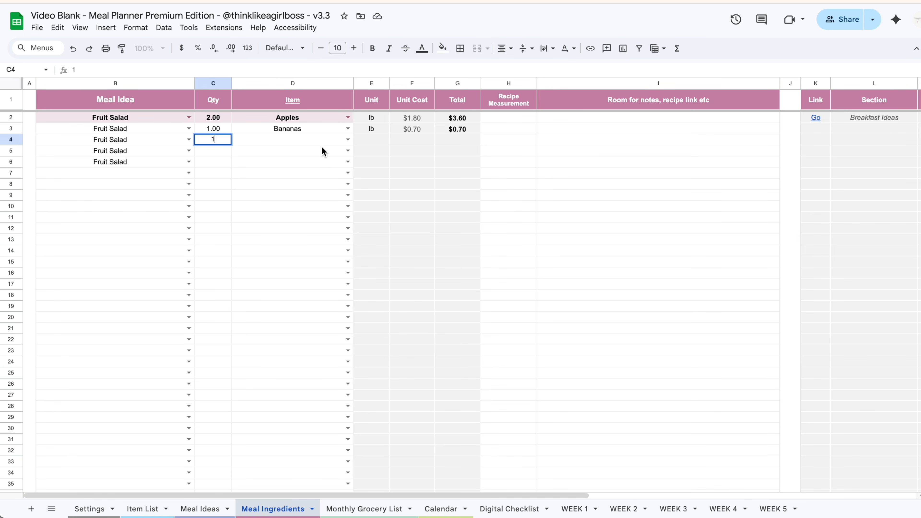
left_click(347, 140)
left_click(299, 194)
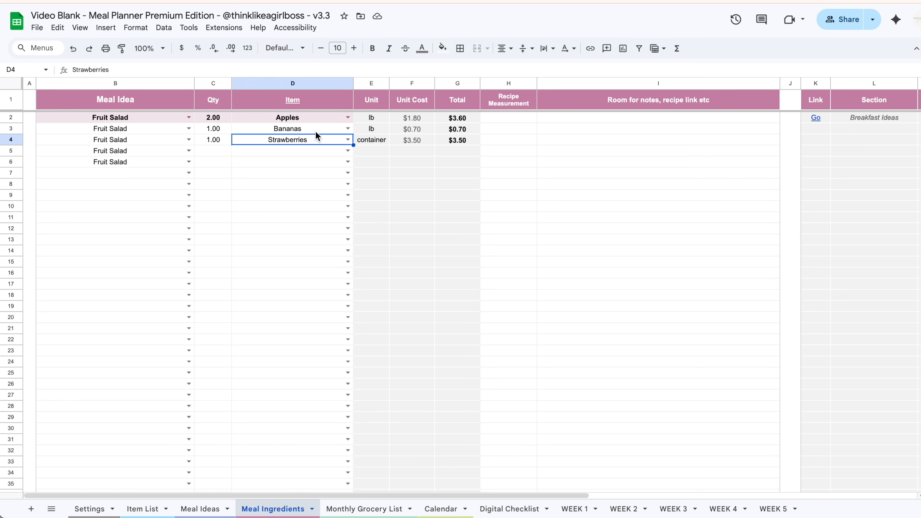
Set the Strawberries quantity to 0.5 and the Bananas quantity to 0.25
left_click(218, 153)
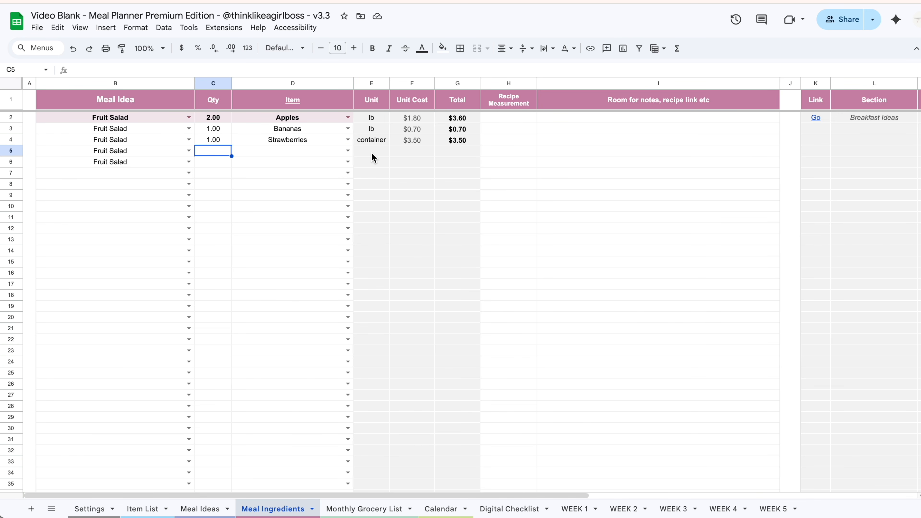
left_click(219, 142)
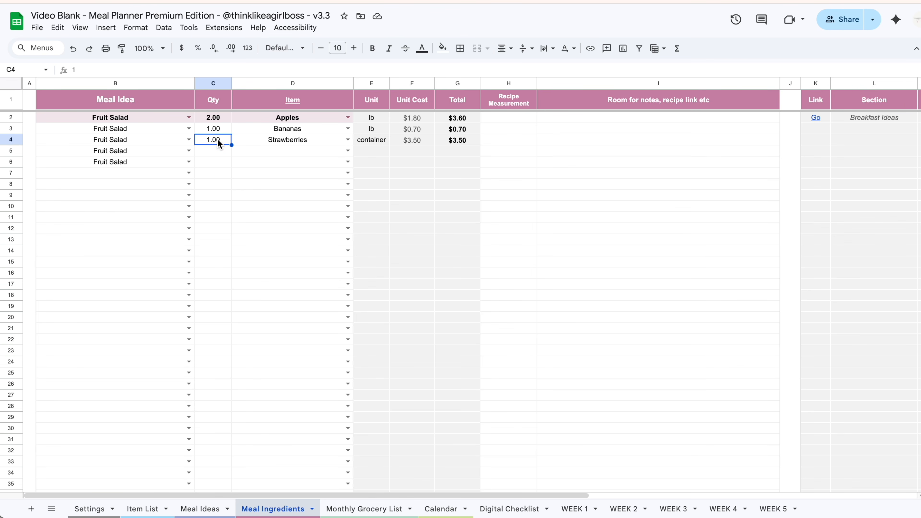
type("0.5")
key("Return")
key("Up")
key("Up")
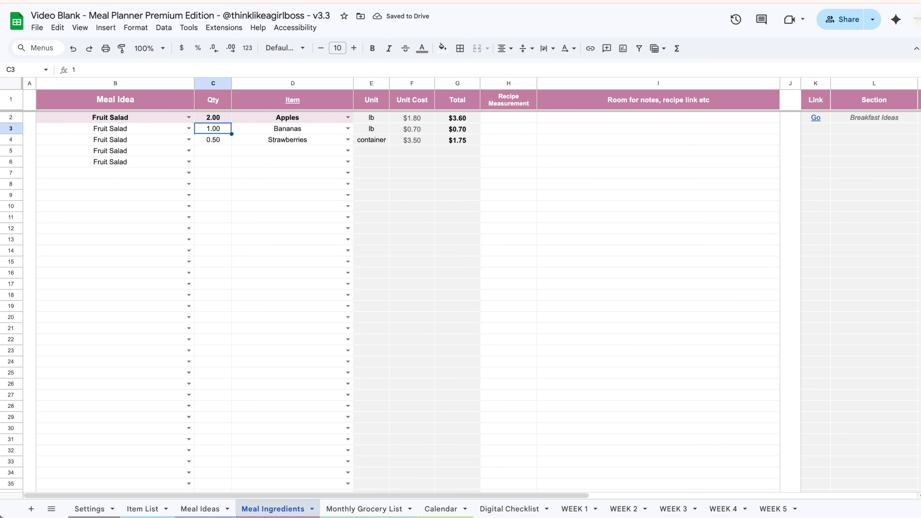
type("0.25")
key("Return")
key("Down")
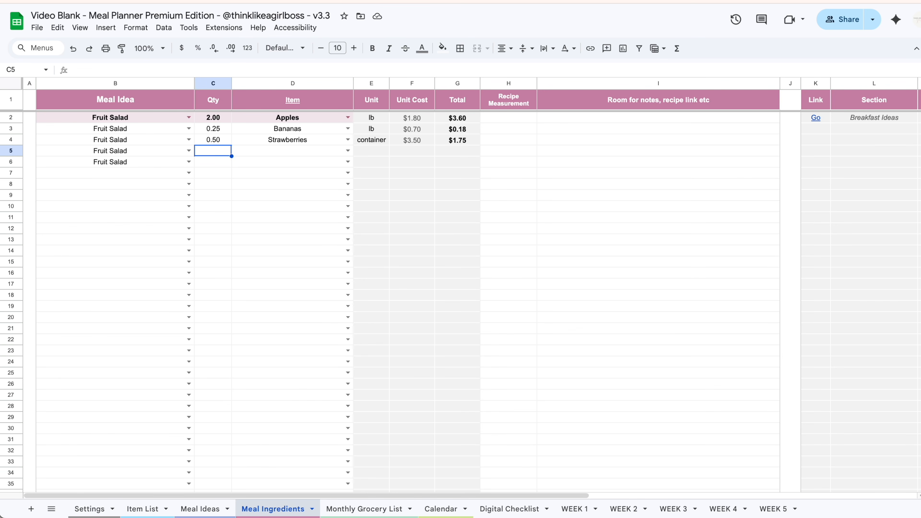
Try 1/2 as the quantity in C5, replace it with 0.5, and clear the cell
key("Up")
key("Down")
type("1/2")
key("Return")
key("Up")
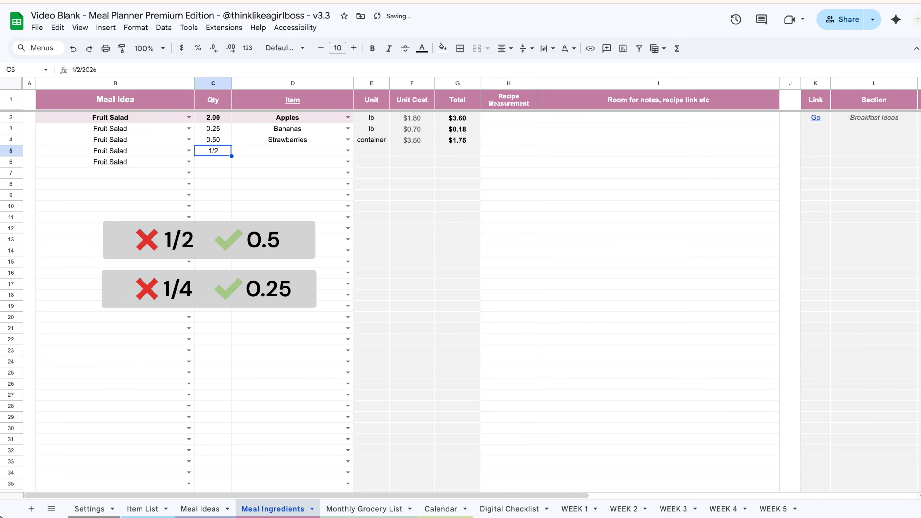
type("0.5")
key("Return")
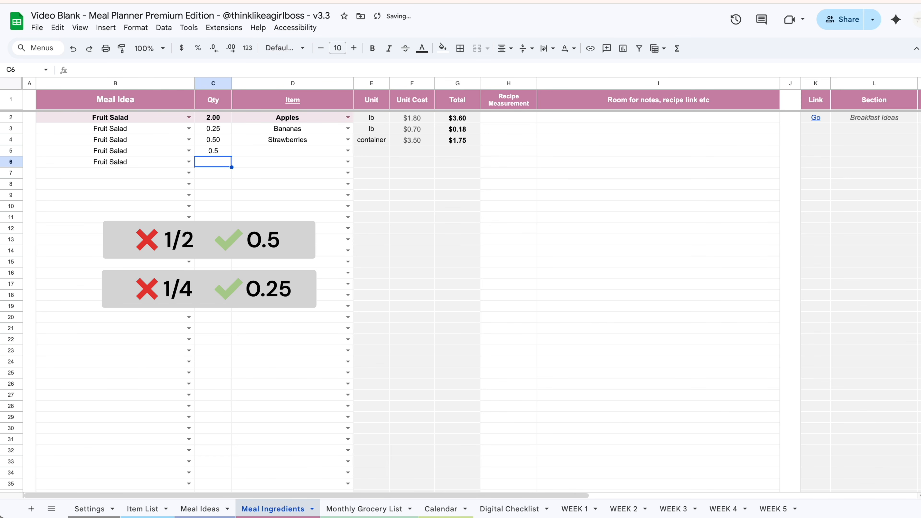
left_click(212, 153)
key("Delete")
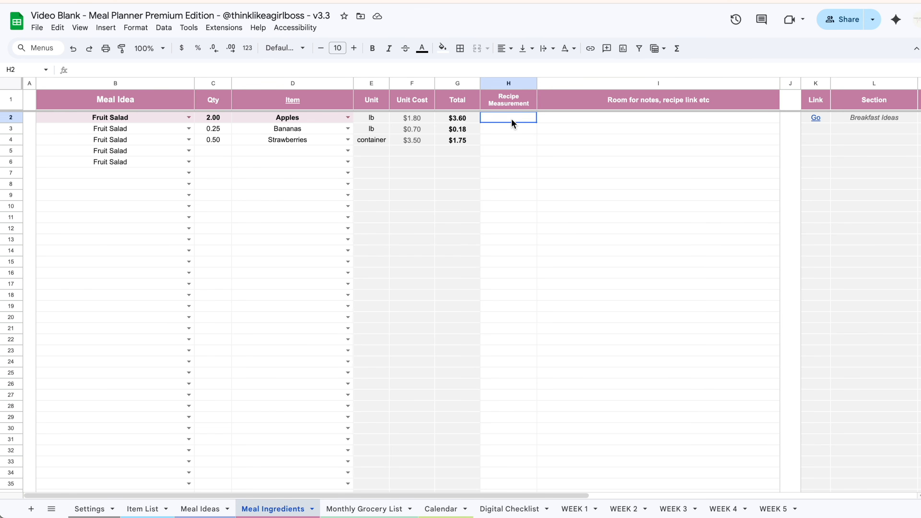
Enter 2 cups as the Apples recipe measurement in the first Fruit Salad row
left_click_drag(511, 118, 512, 274)
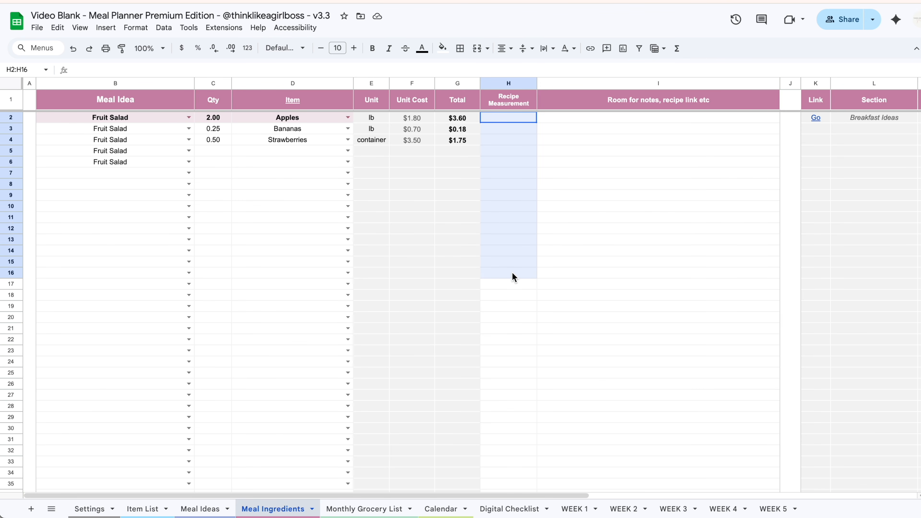
left_click(506, 123)
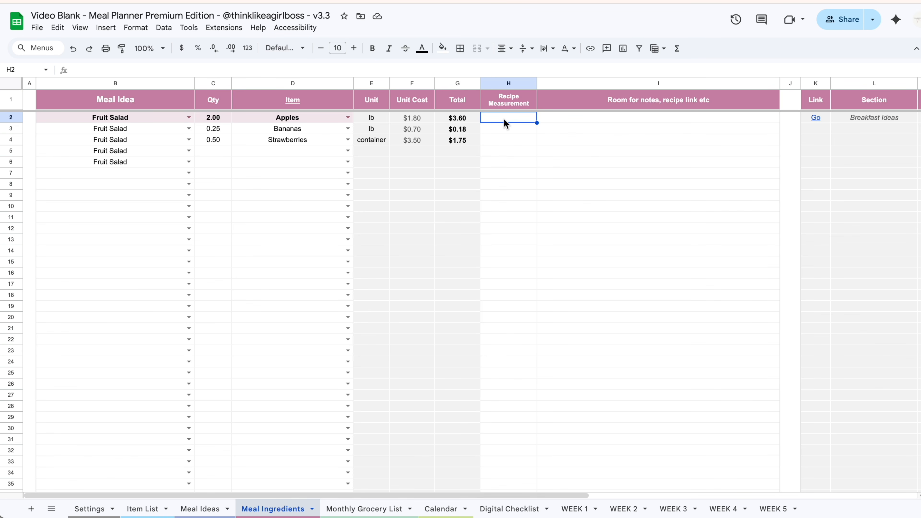
key("Return")
type("2 cups")
key("Return")
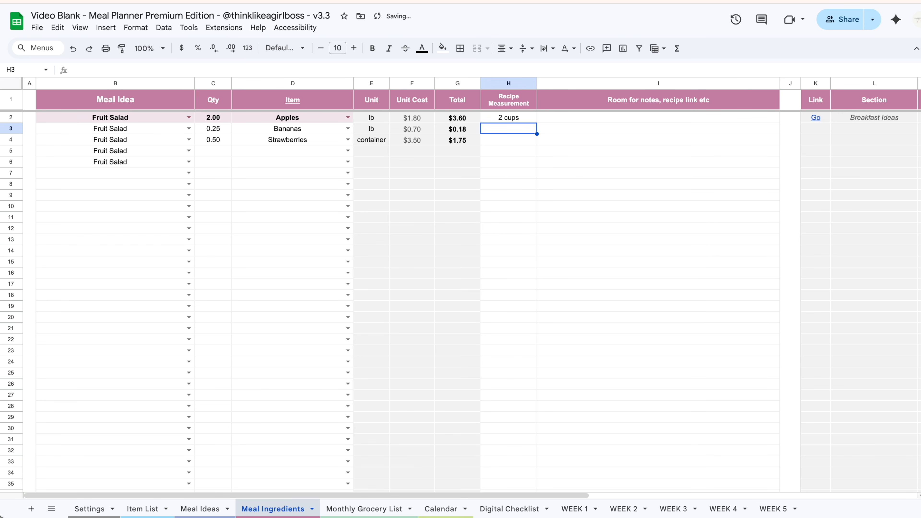
Enter 2 bananas as the Bananas recipe measurement in the second Fruit Salad row
type("2 bananas")
key("Return")
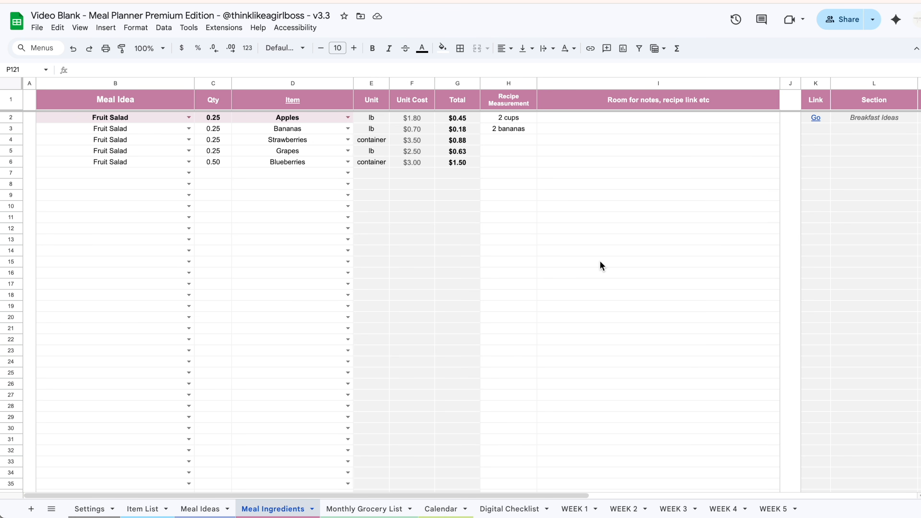
Look through the weekly sheets and examine the daily meal sections across WEEK 1
left_click(577, 509)
left_click(622, 509)
left_click(671, 509)
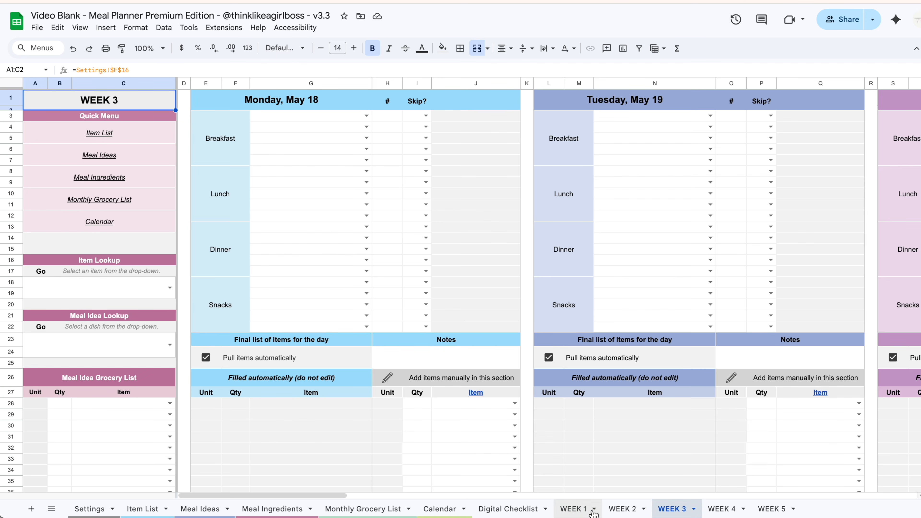
left_click(580, 510)
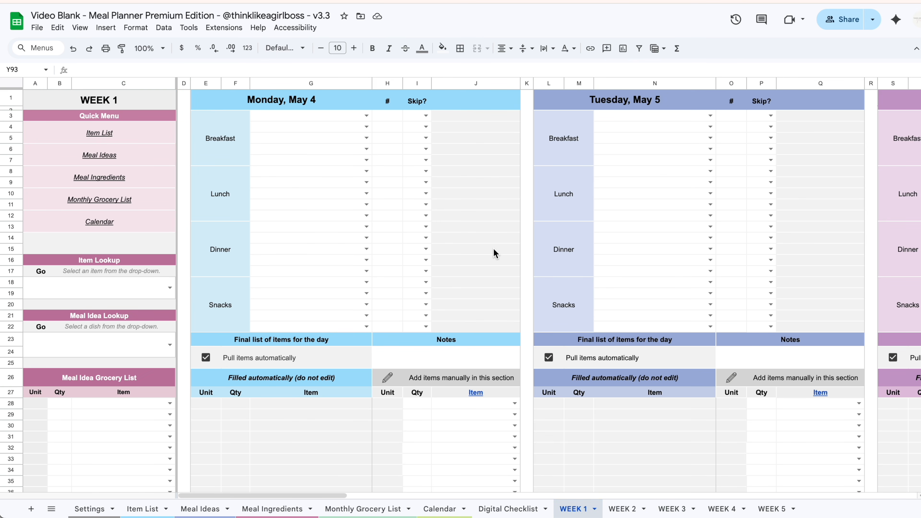
scroll(405, 214, "right", 10)
scroll(510, 217, "right", 15)
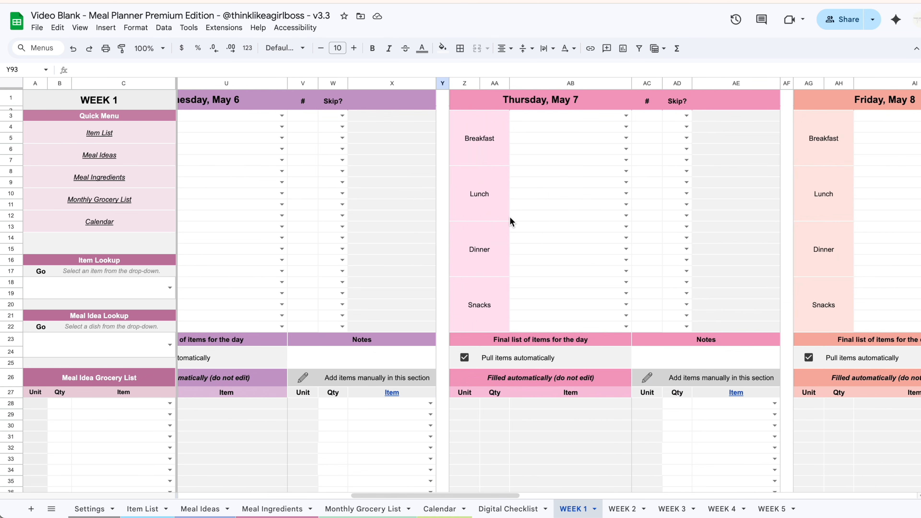
scroll(511, 221, "right", 10)
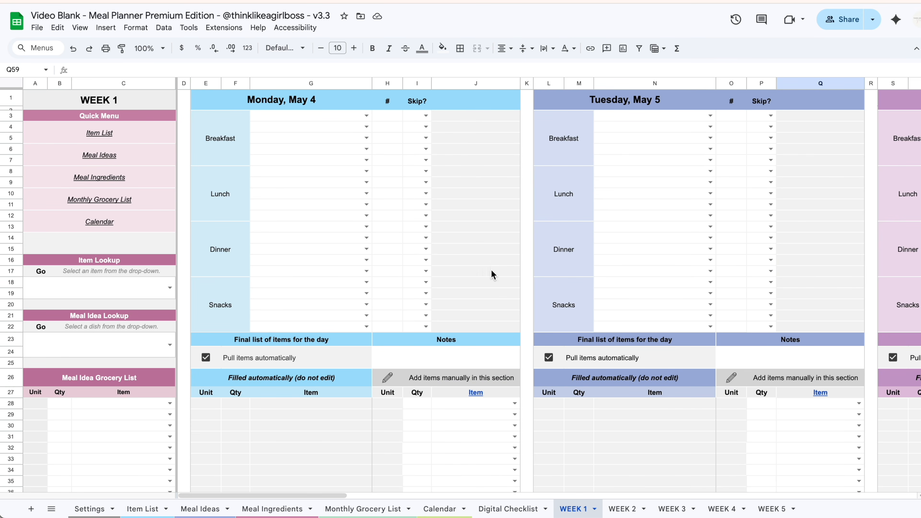
Examine the meal choices offered for Monday's breakfast, lunch and dinner in WEEK 1
left_click(367, 115)
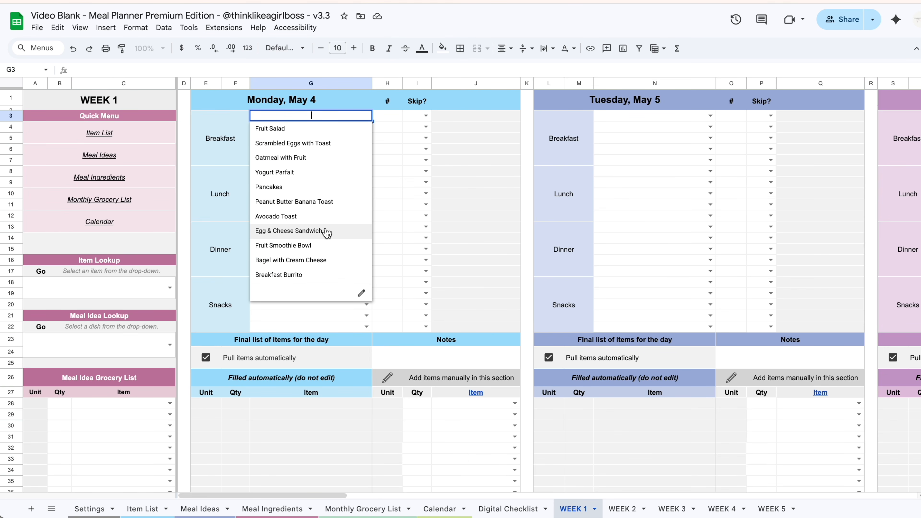
left_click(199, 510)
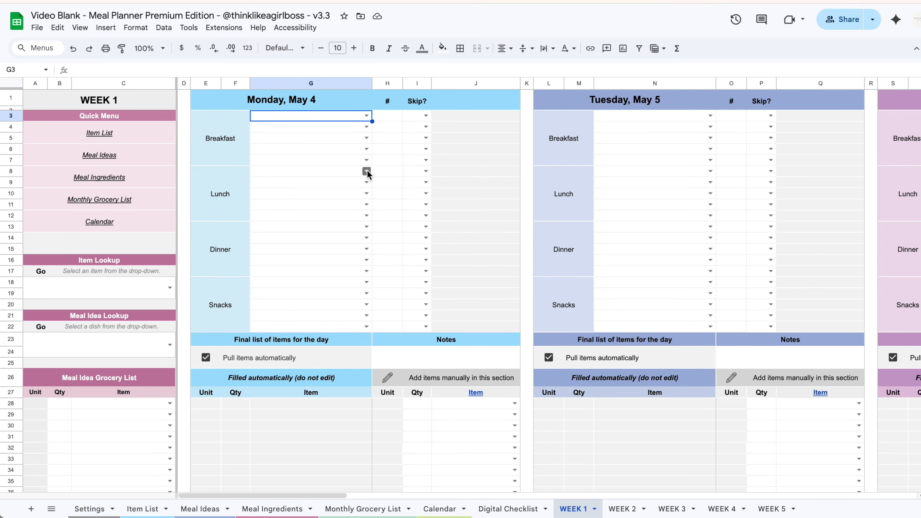
left_click(367, 171)
left_click(386, 184)
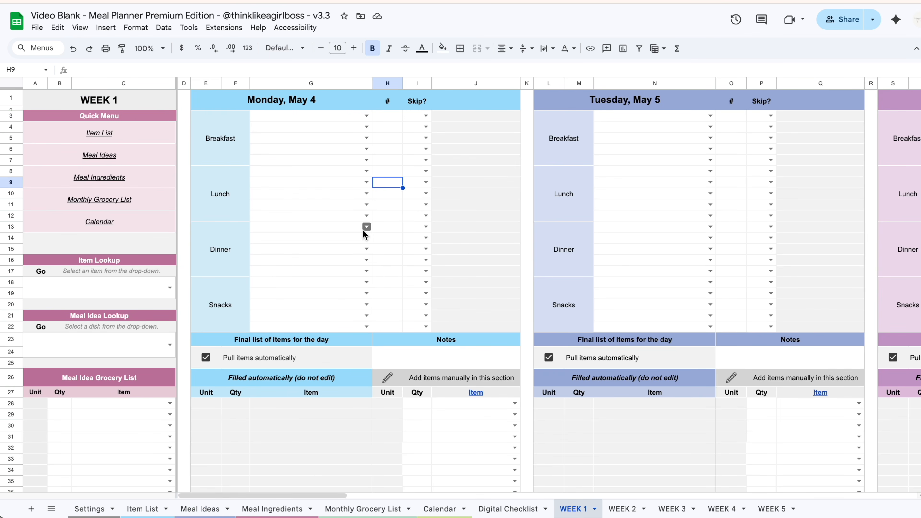
left_click(367, 227)
left_click(389, 172)
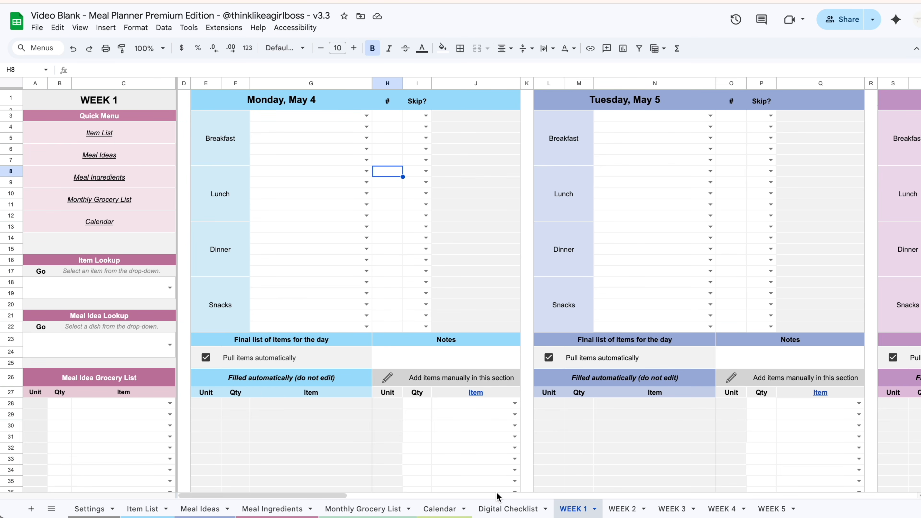
Check the Meal Ingredients sheet, then choose Fruit Salad as Monday's first breakfast meal in WEEK 1
left_click(278, 509)
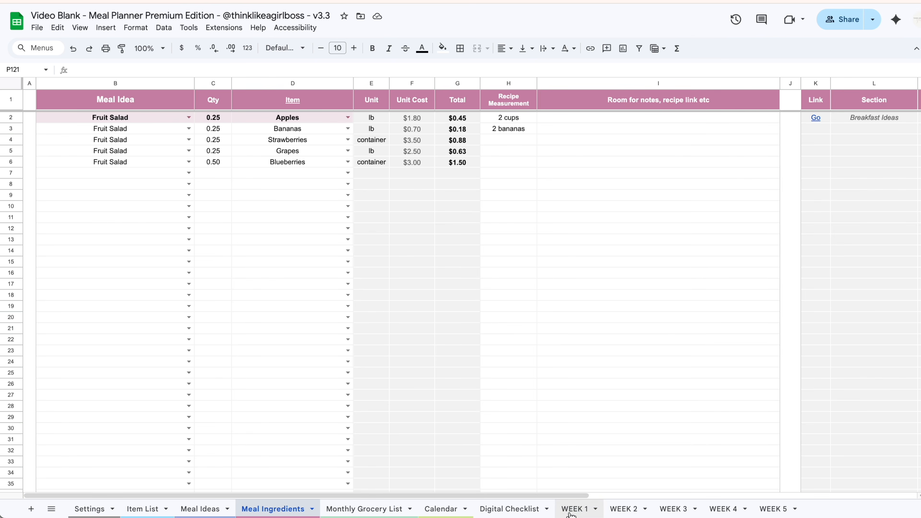
left_click(576, 509)
left_click(367, 116)
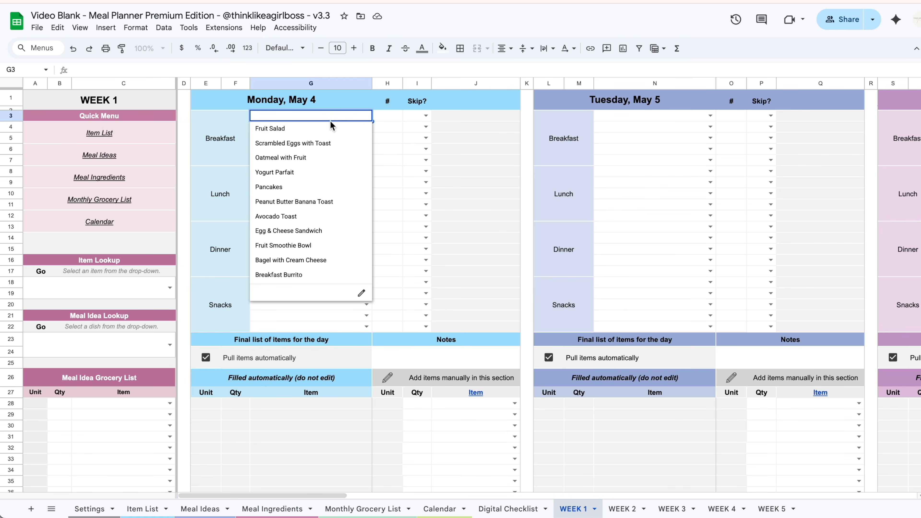
left_click(304, 128)
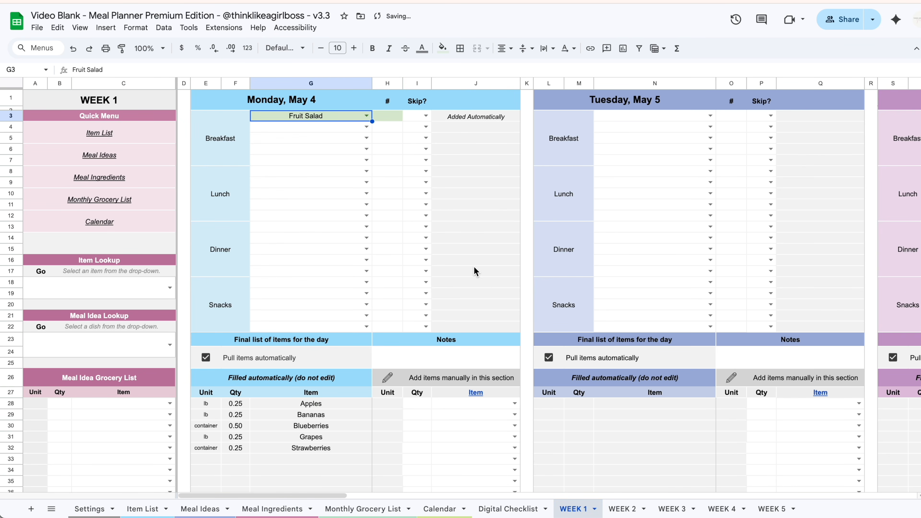
Compare Monday's automatically filled item list in WEEK 1 with the Fruit Salad rows on Meal Ingredients
scroll(450, 291, "down", 2)
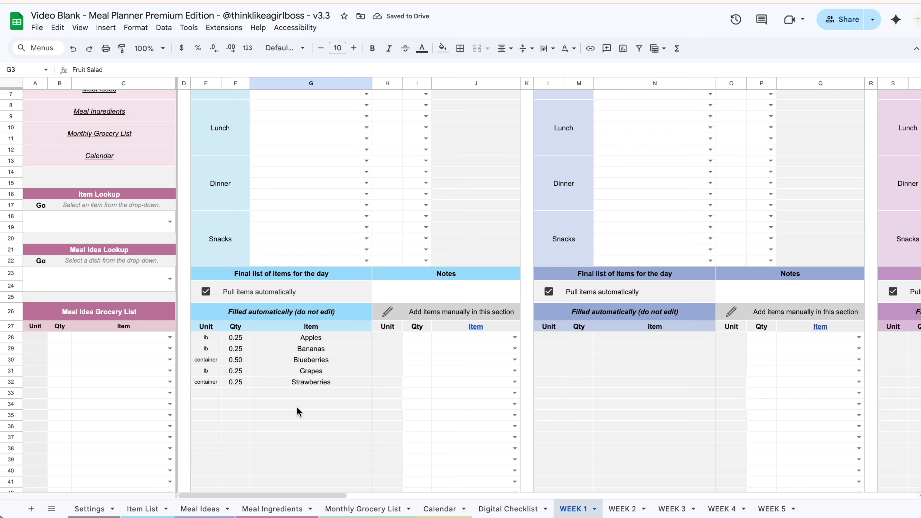
scroll(308, 425, "up", 2)
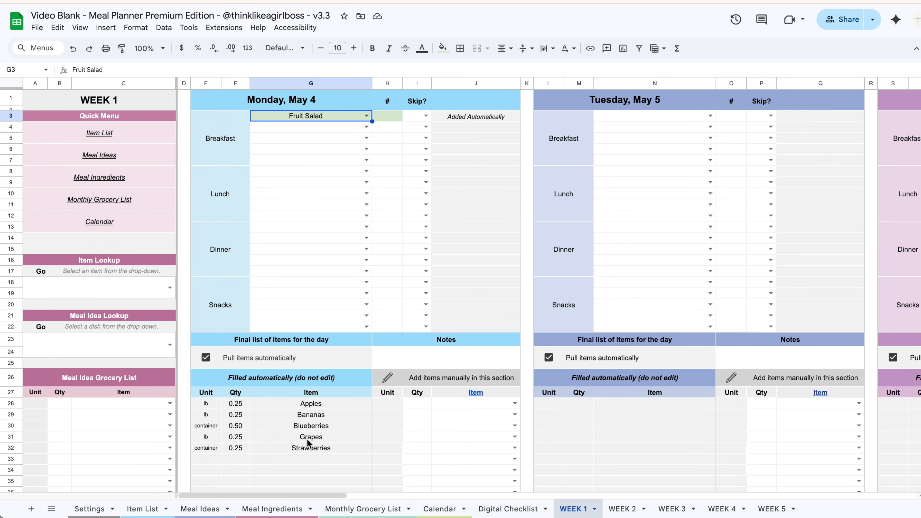
scroll(306, 438, "down", 3)
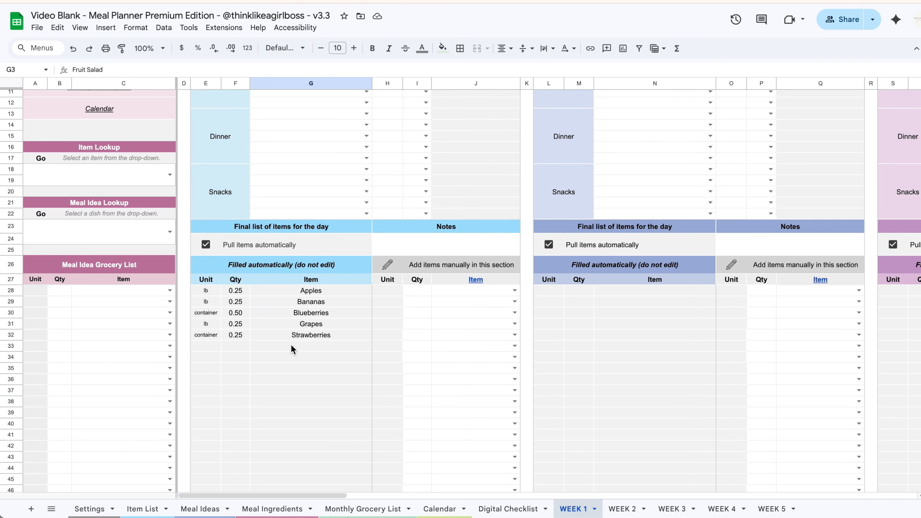
scroll(290, 344, "up", 3)
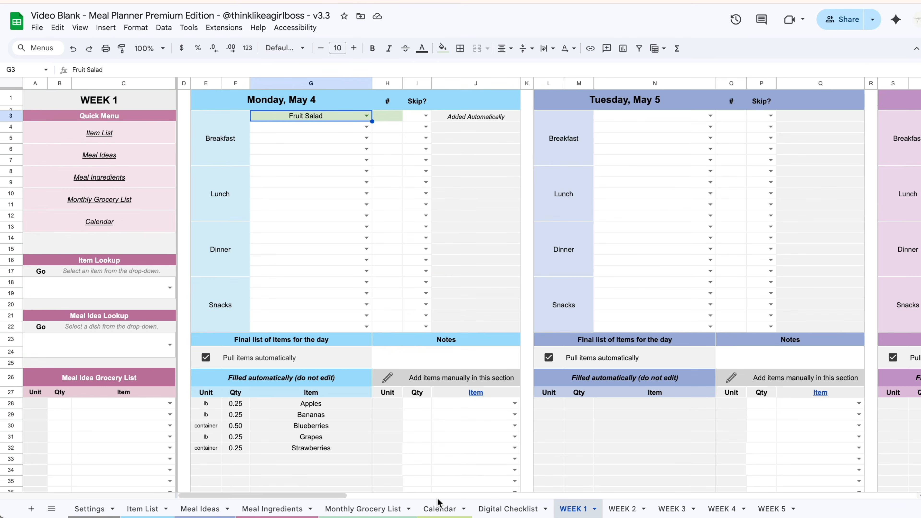
left_click(277, 508)
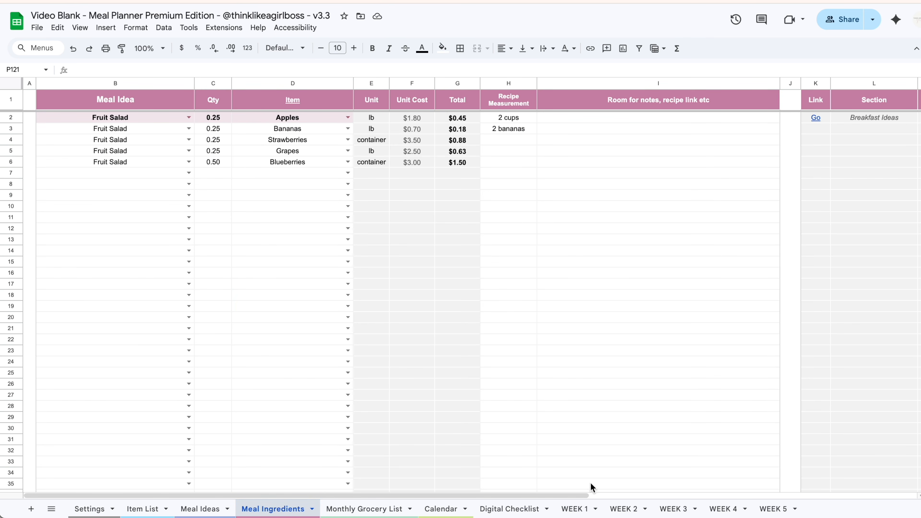
left_click(576, 510)
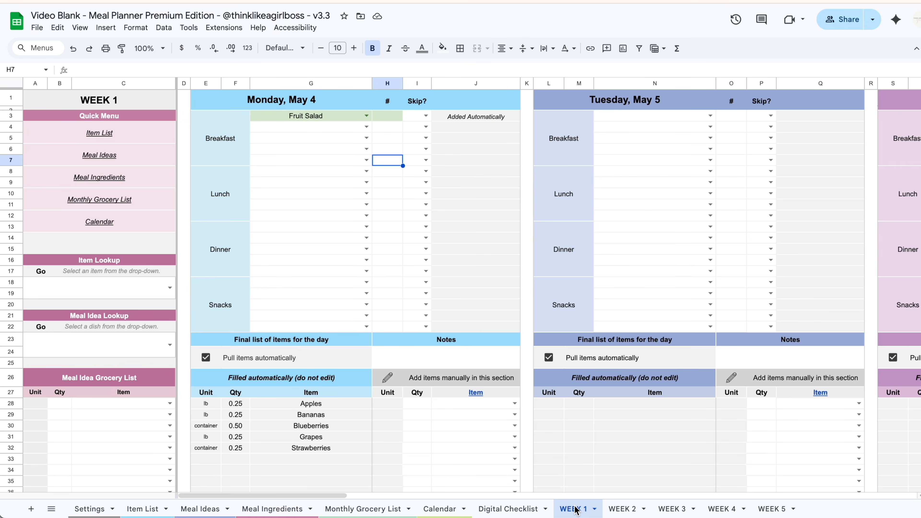
Enter 2 in the # column for Monday's Fruit Salad in WEEK 1
left_click_drag(387, 116, 387, 326)
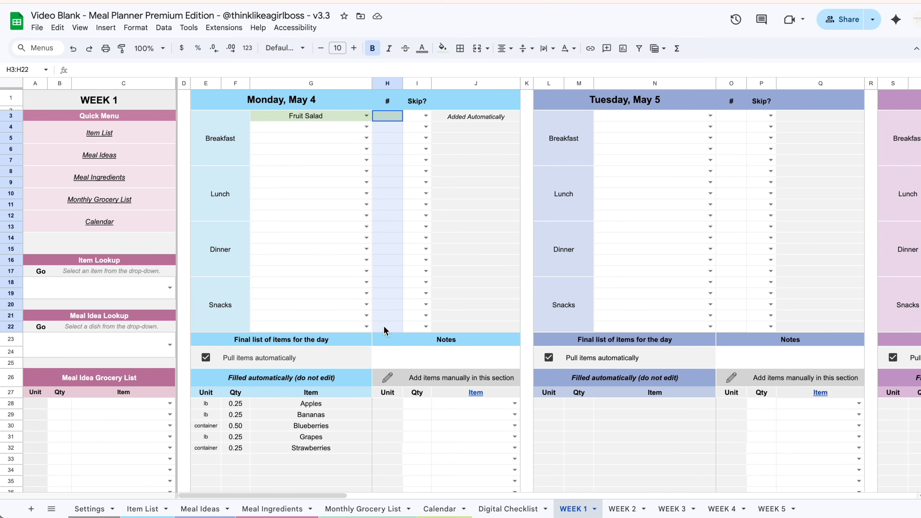
left_click(383, 126)
left_click(384, 117)
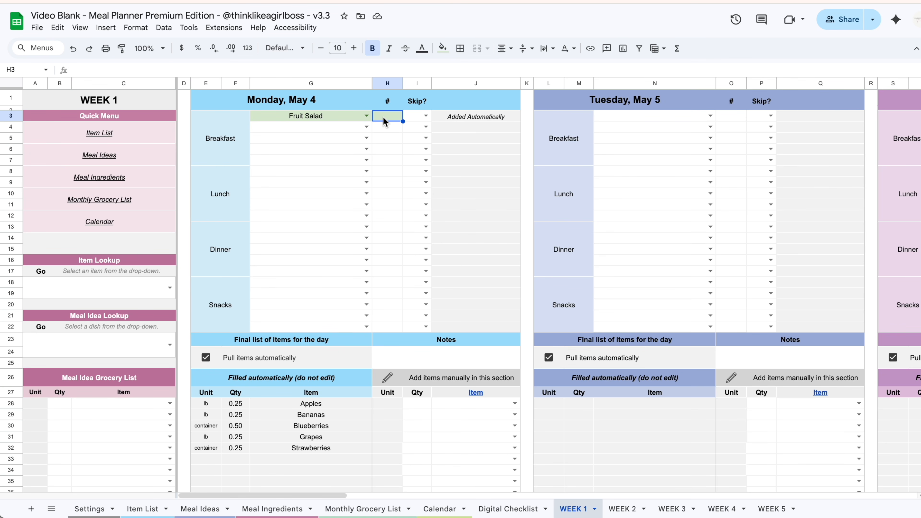
type("2")
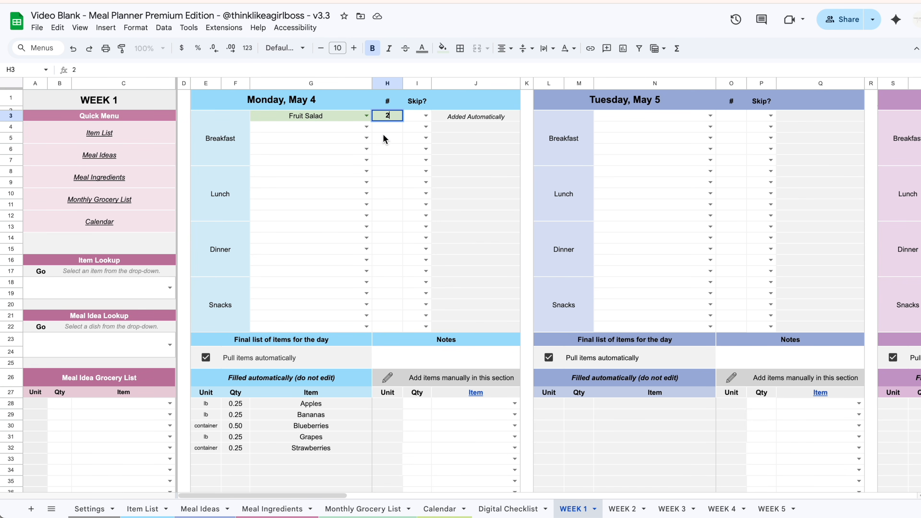
left_click(386, 139)
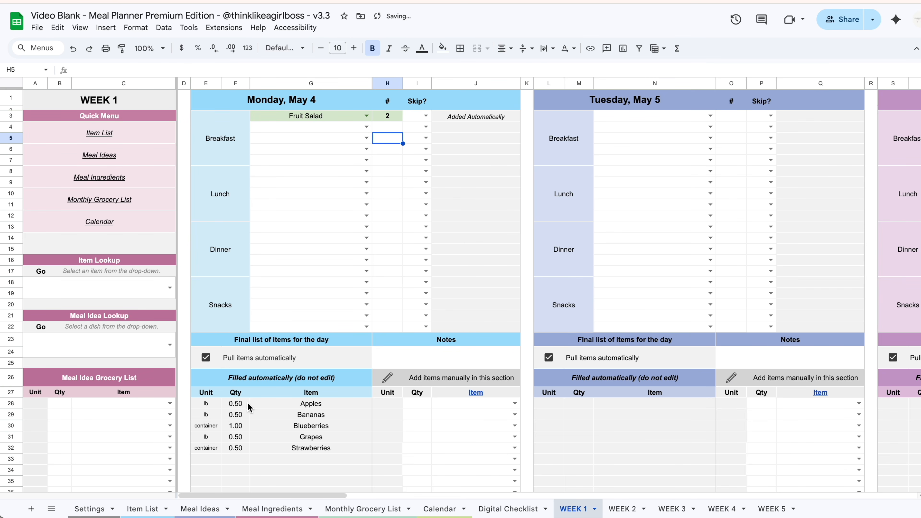
Change the # value for Monday's Fruit Salad to 3
left_click(387, 116)
type("3")
key("Return")
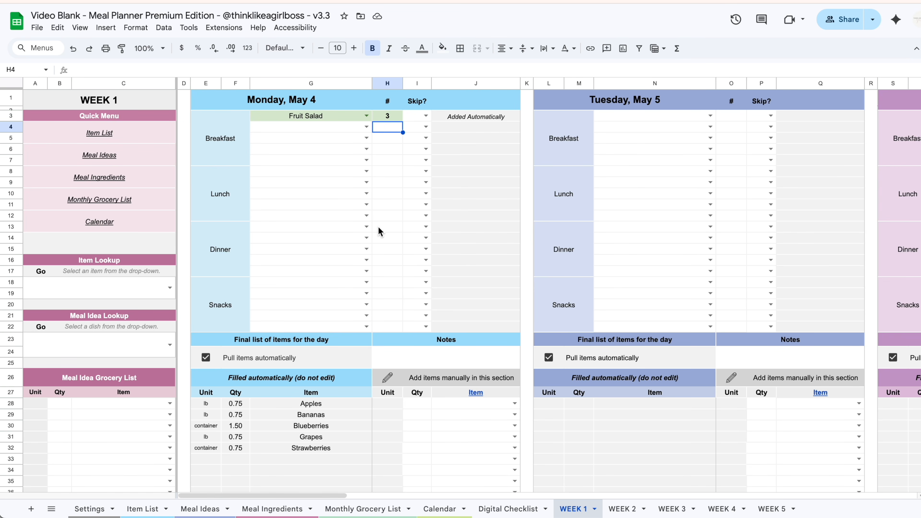
Review the Fruit Salad quantities on Meal Ingredients, and clear the # value for Monday's Fruit Salad in WEEK 1
left_click(272, 509)
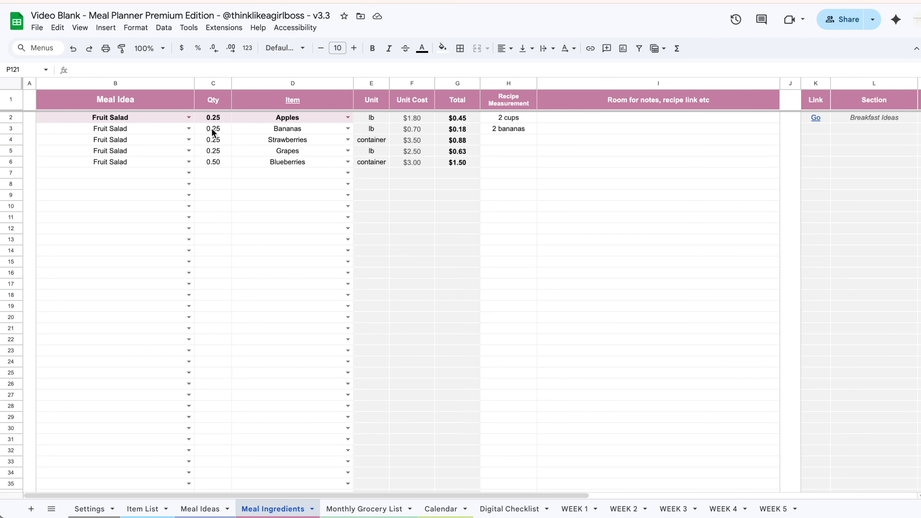
left_click(579, 508)
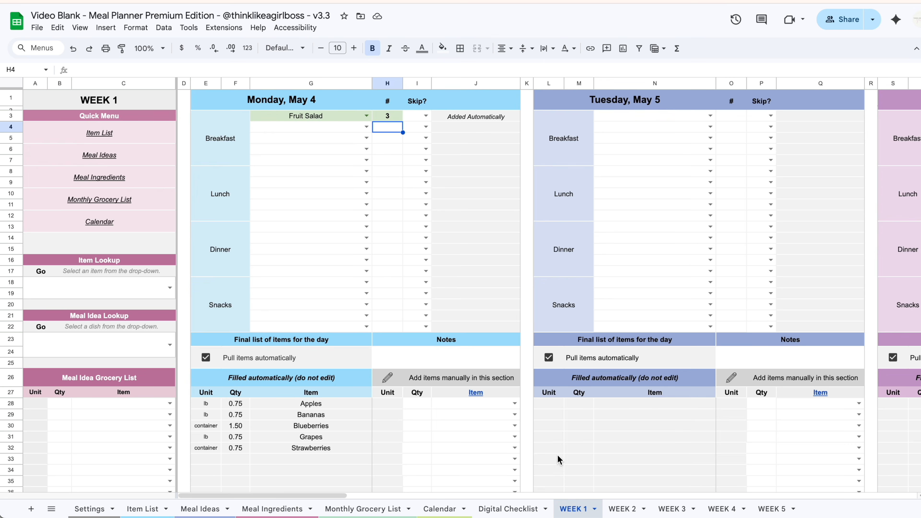
left_click(390, 117)
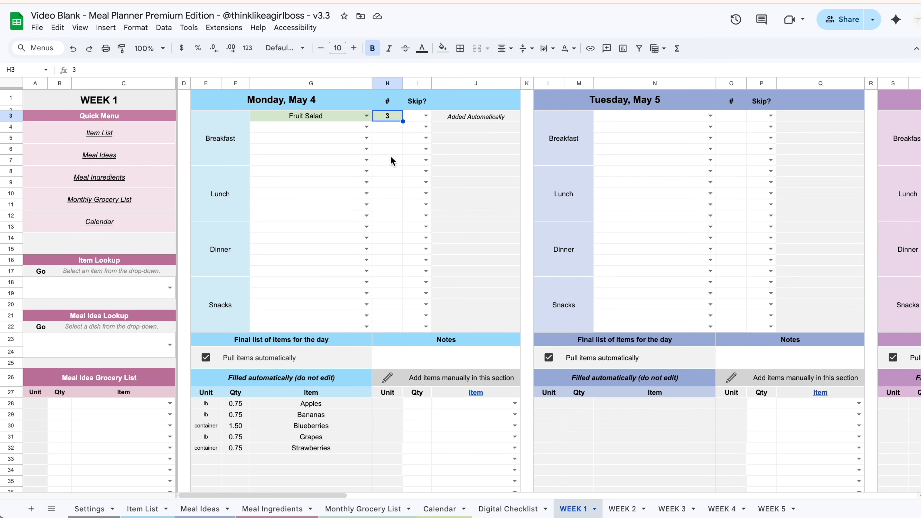
left_click(287, 509)
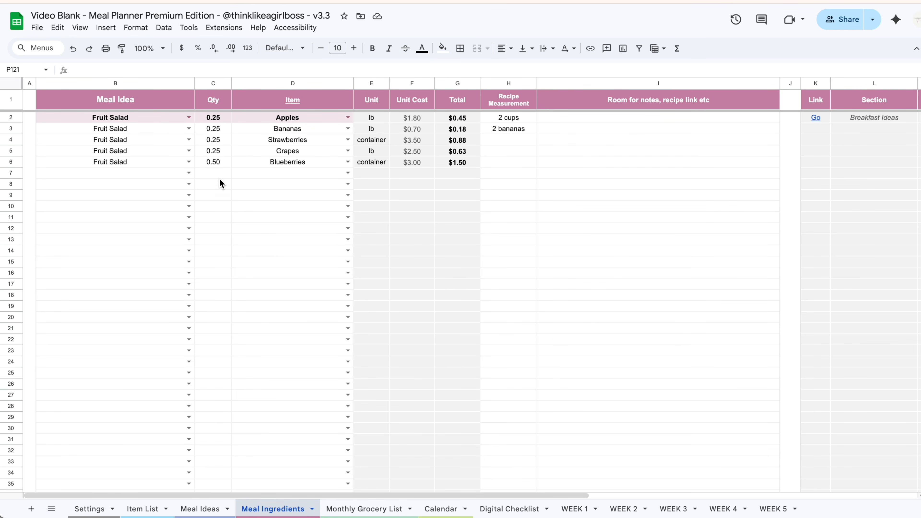
left_click(575, 508)
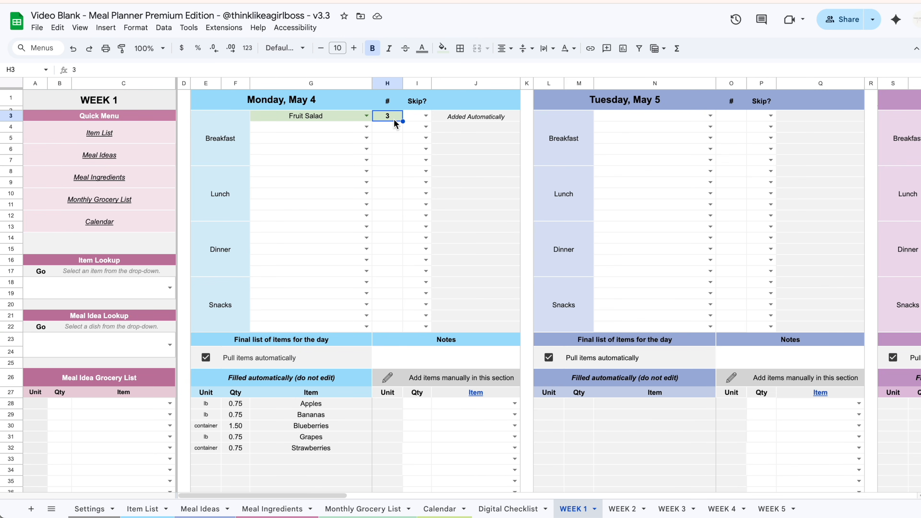
key("Delete")
left_click(387, 138)
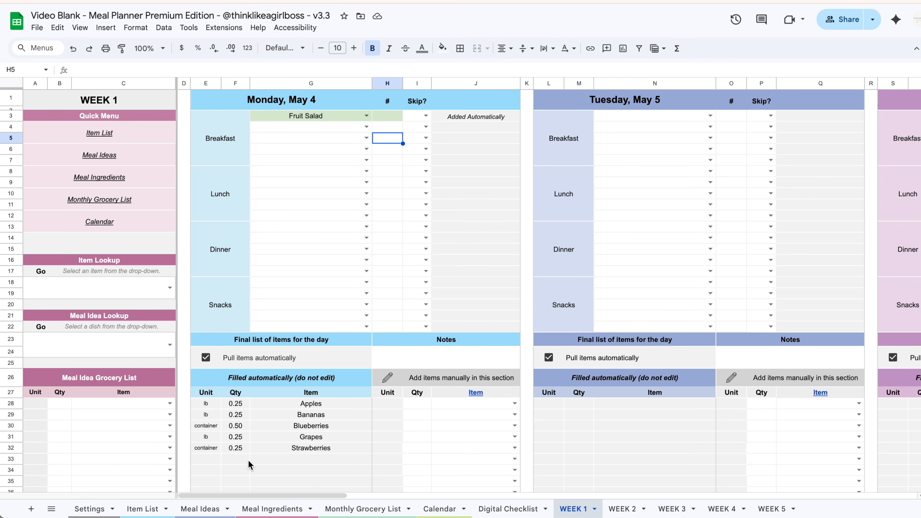
Choose Vegetable Soup as Monday's first lunch meal in WEEK 1
left_click(366, 171)
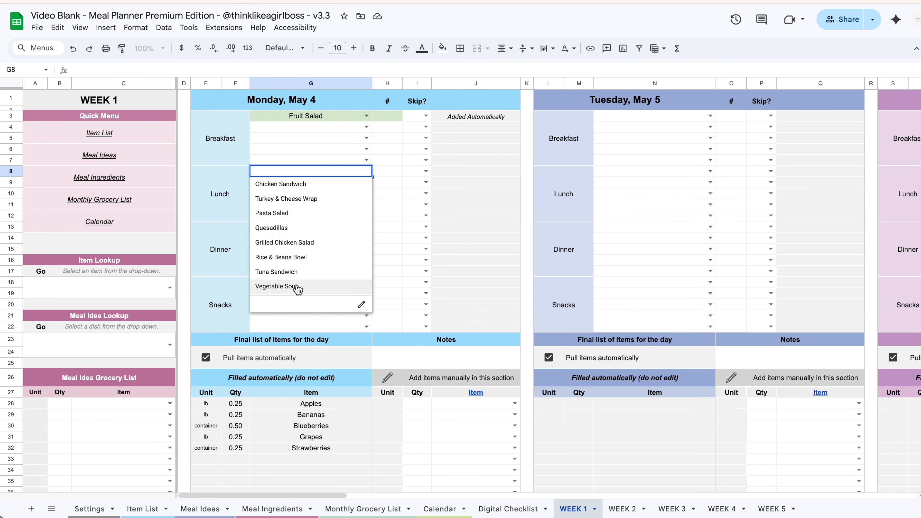
left_click(296, 288)
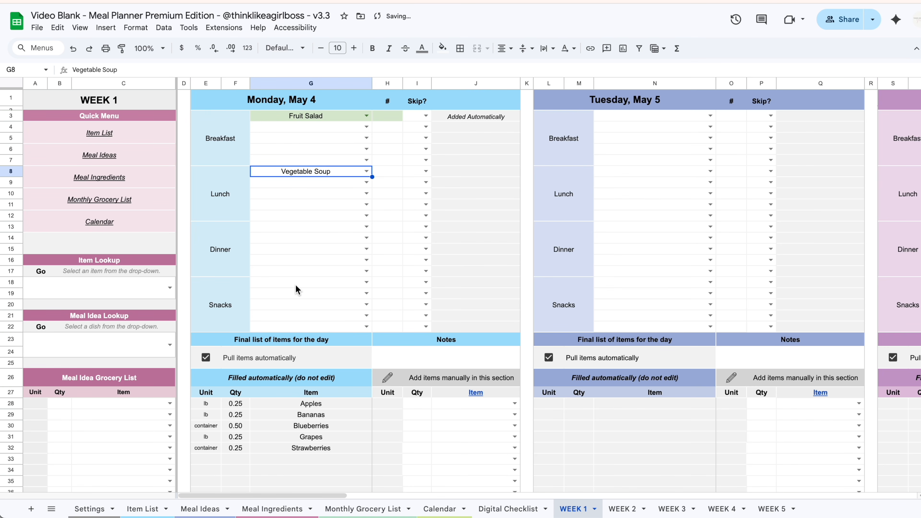
left_click(313, 227)
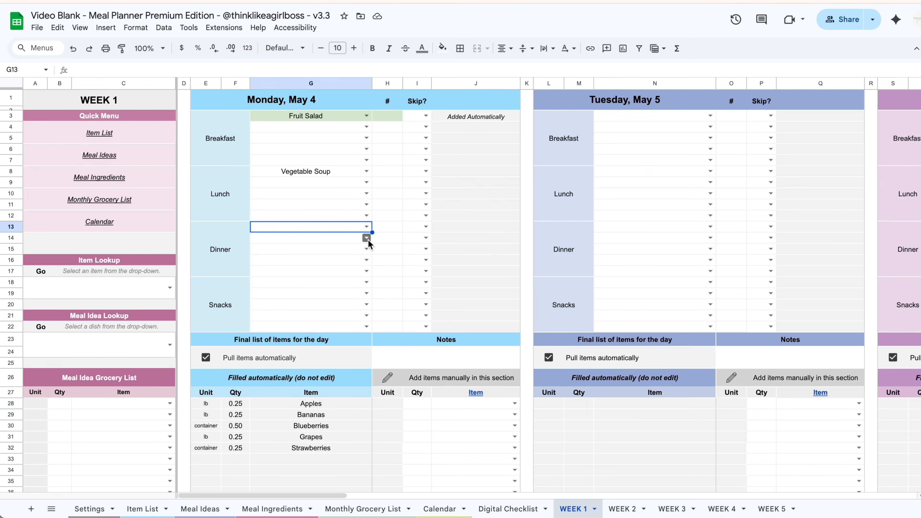
Examine the item choices available for the first empty row on Meal Ingredients
left_click(269, 510)
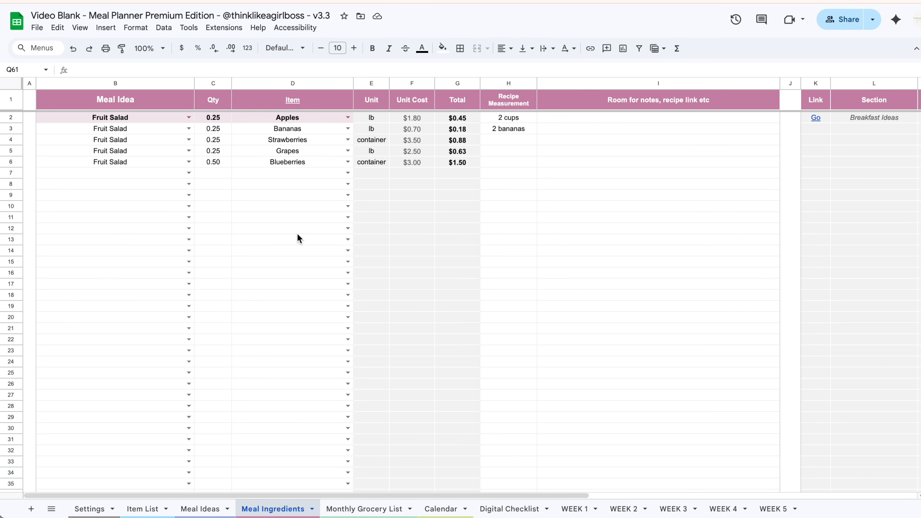
left_click(348, 173)
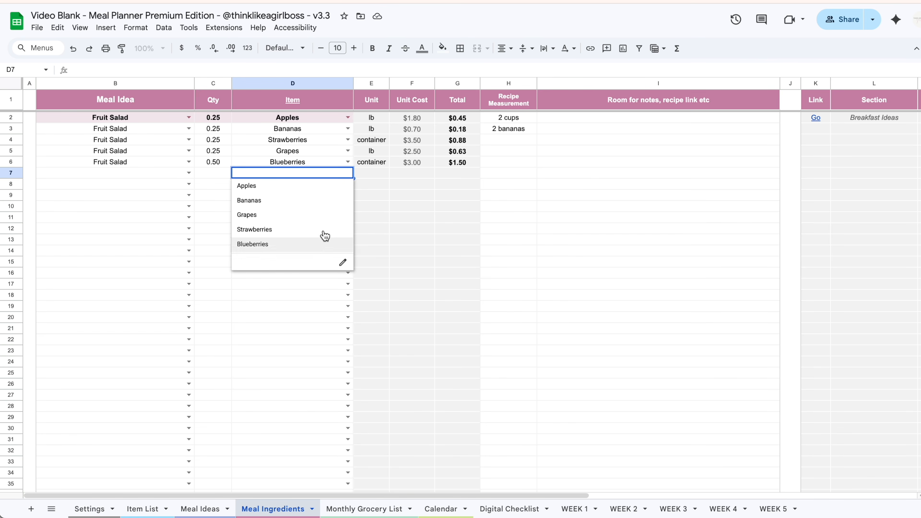
left_click(581, 241)
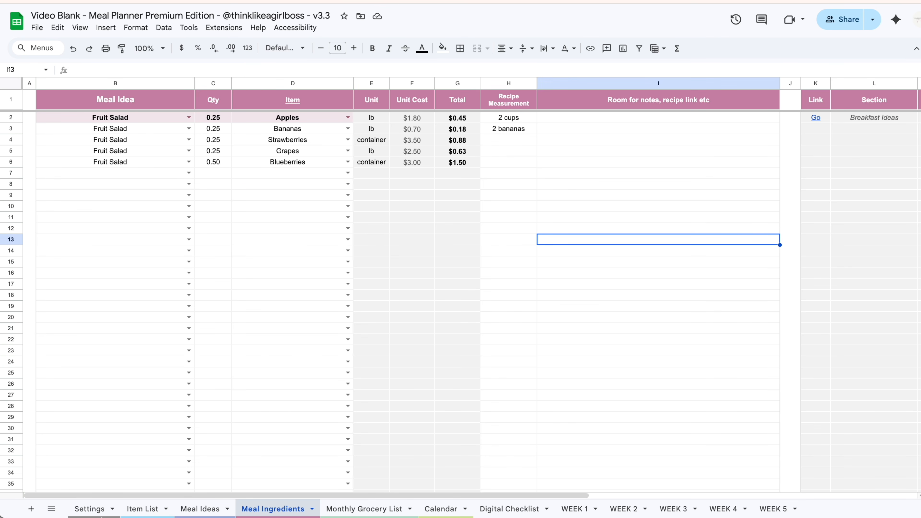
Add to Item List: Broccoli (head, $2.00, Whole Foods), Cauliflower (head, $3.00, Walmart), Carrots (bag, $1.50, Costco) and Zucchini (piece, $1.30, Costco), all Fruits & Vegetables
left_click(142, 509)
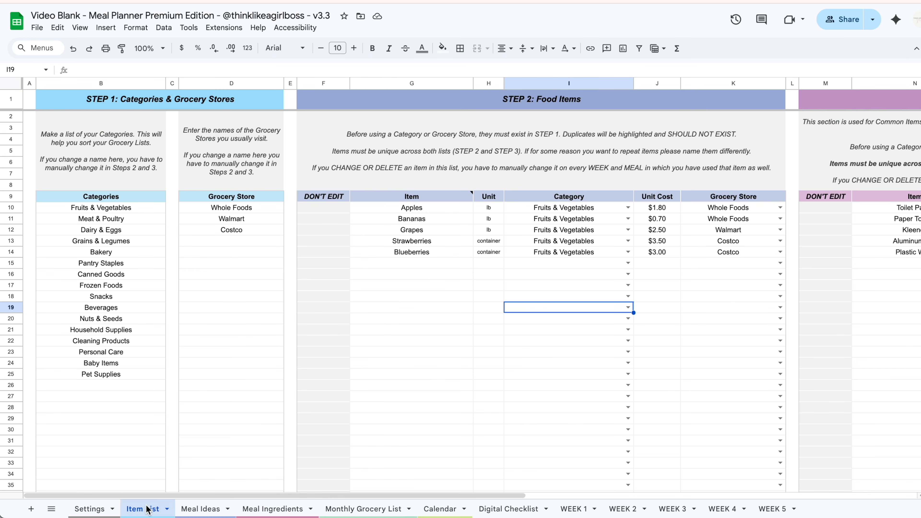
left_click(434, 264)
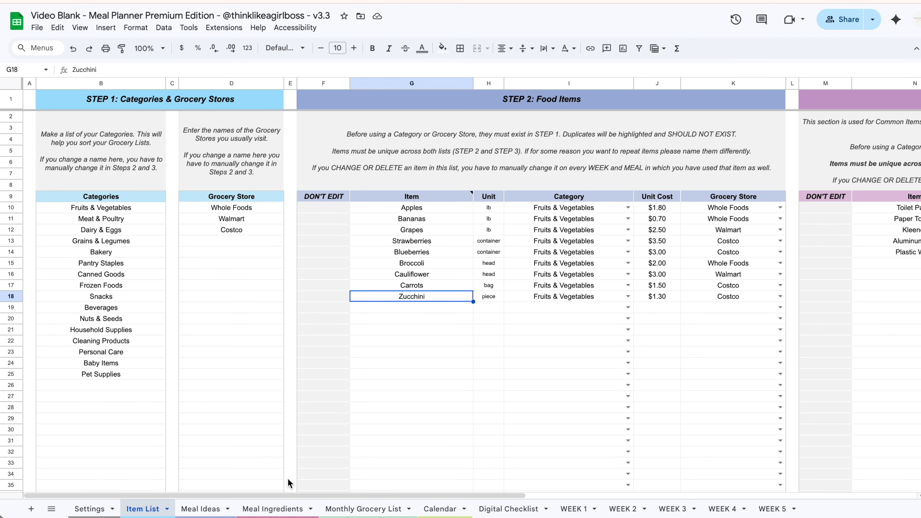
Check the item choices on Meal Ingredients, and fill row 7 with Vegetable Soup, quantity 0.5, item Zucchini
left_click(267, 508)
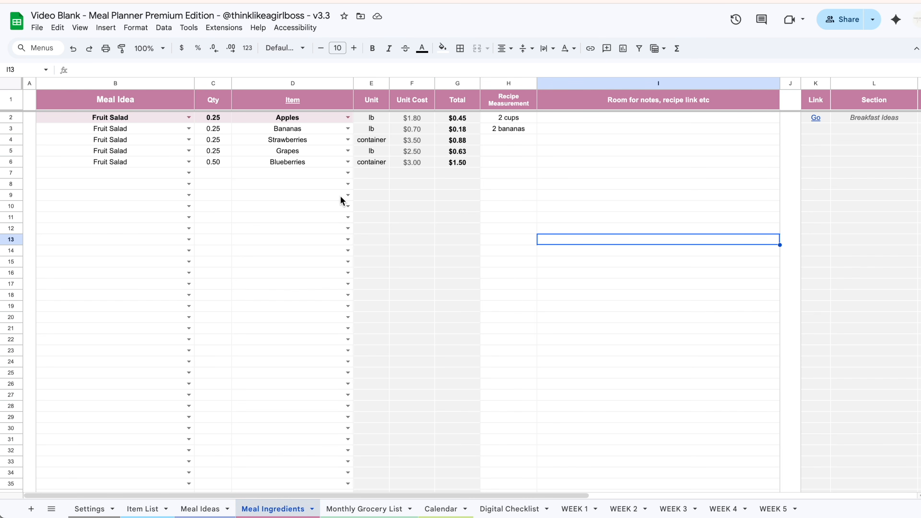
left_click(347, 172)
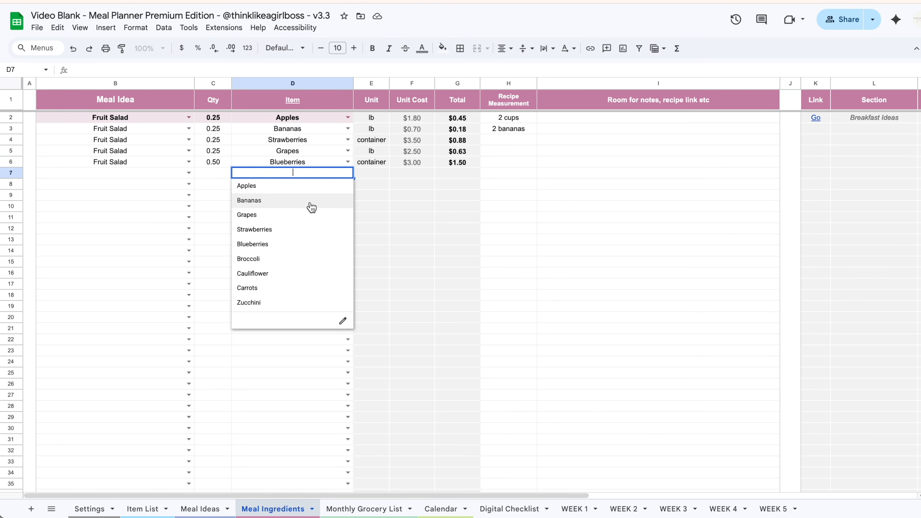
left_click(162, 175)
left_click(189, 174)
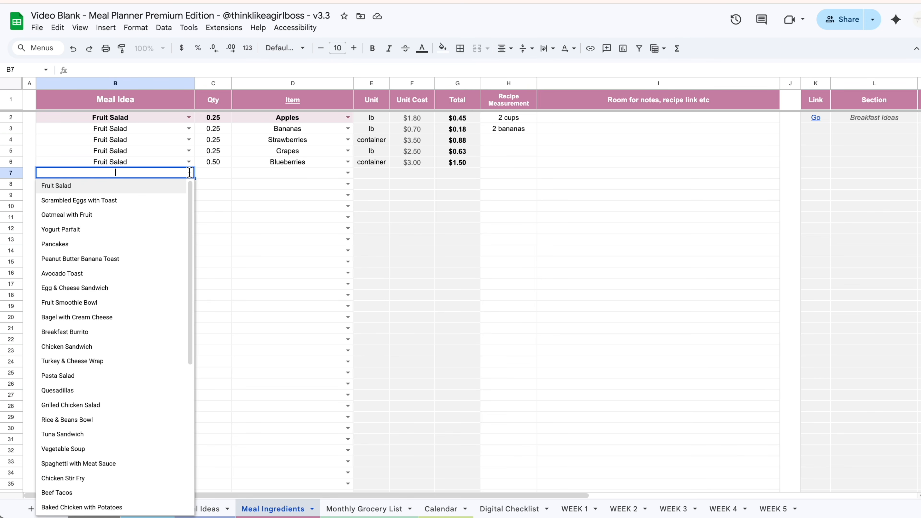
type("Vegetable Soup")
key("Tab")
type(".5")
key("Tab")
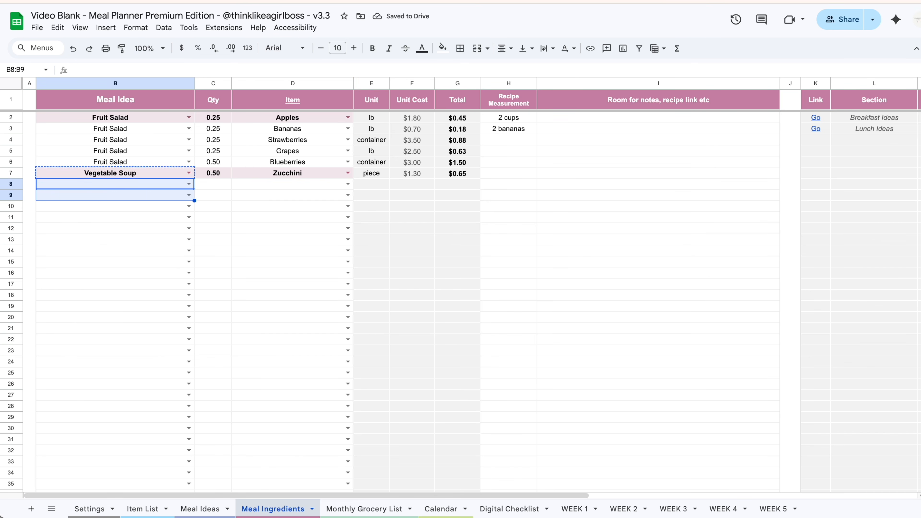
Add two more Vegetable Soup rows, 0.25 Carrots and 0.25 Broccoli, and review Monday's automatically filled items in WEEK 1
type("Vegetable Soup Vegetable Soup")
left_click(217, 184)
type(".25")
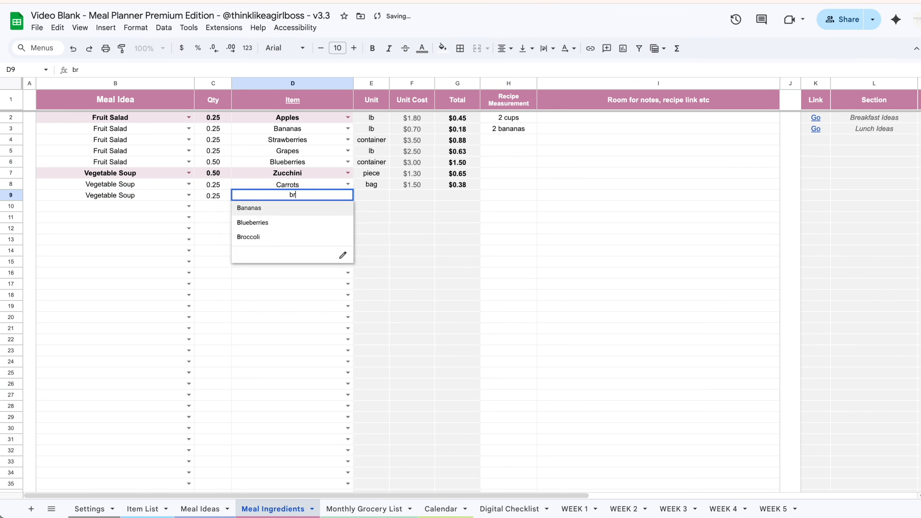
type("rots")
key("Return")
left_click(574, 508)
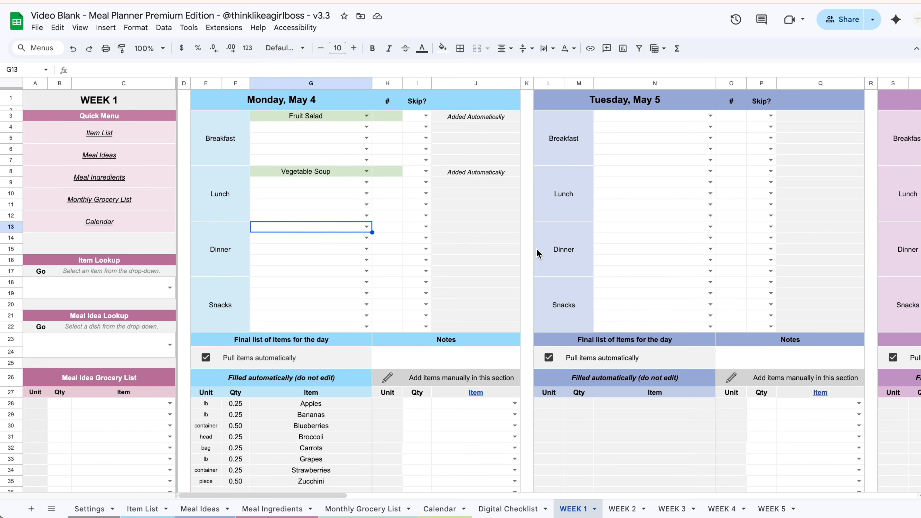
scroll(538, 252, "down", 2)
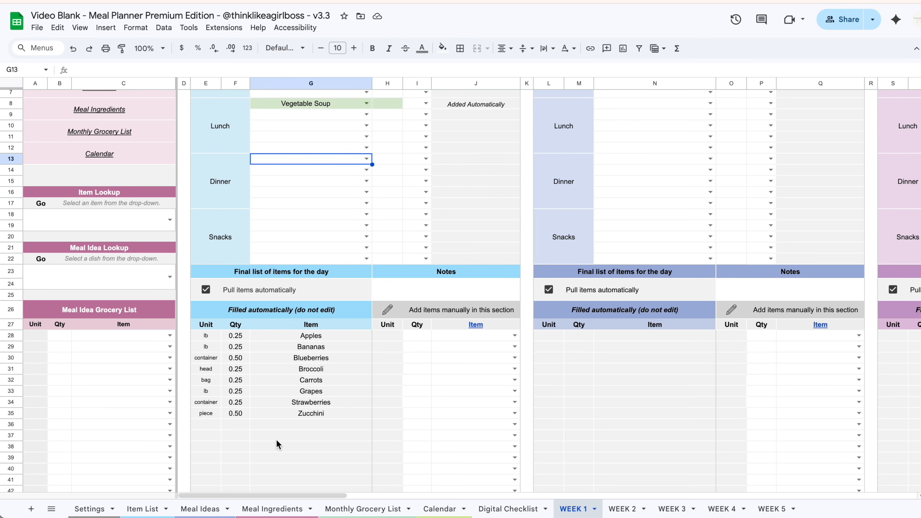
scroll(600, 486, "up", 2)
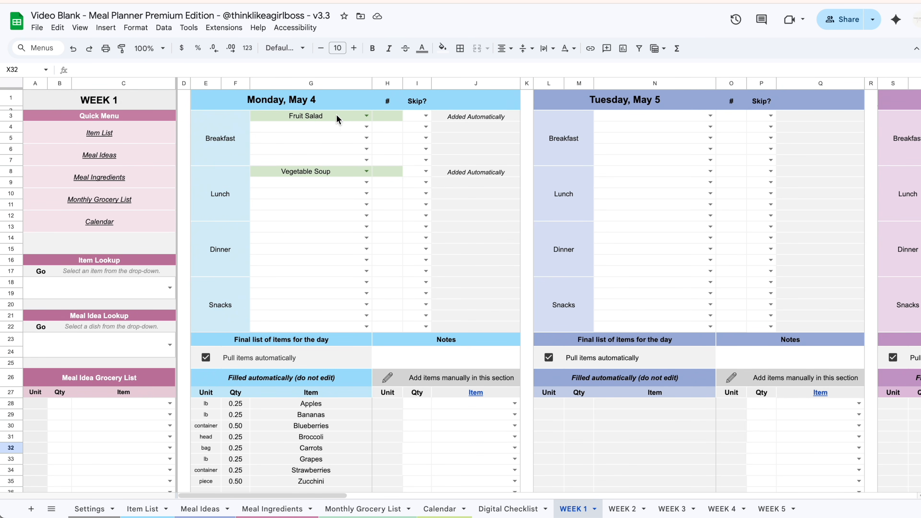
Set both Fruit Salad and Vegetable Soup to Skip for Monday in WEEK 1, and check the day's item list
left_click(426, 115)
left_click(421, 129)
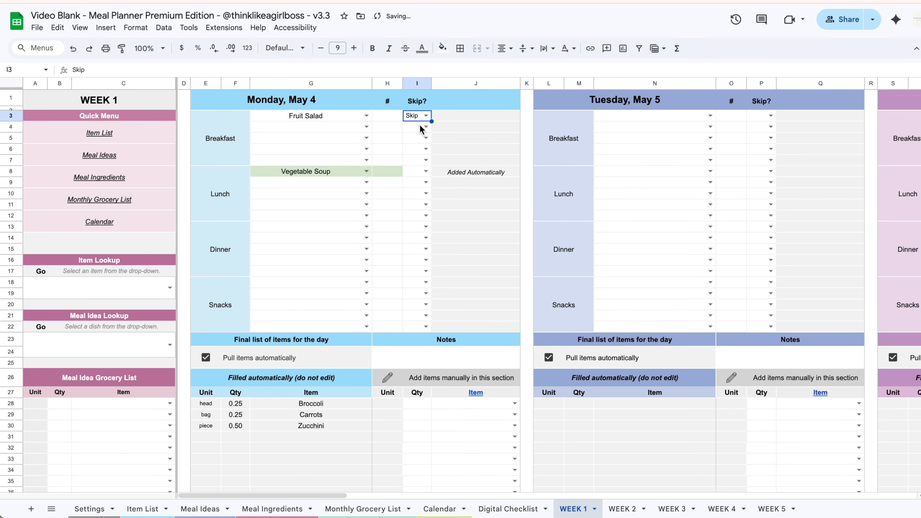
left_click(426, 171)
left_click(421, 184)
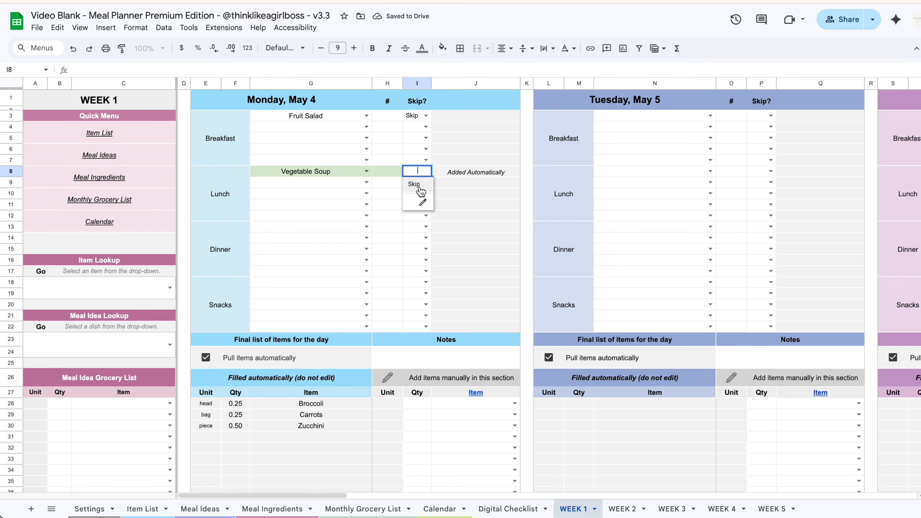
scroll(329, 452, "down", 2)
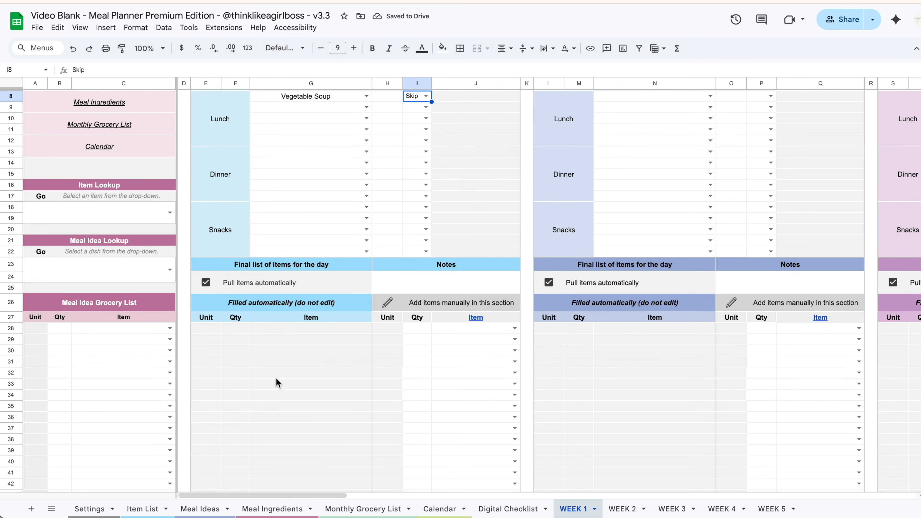
scroll(318, 369, "up", 2)
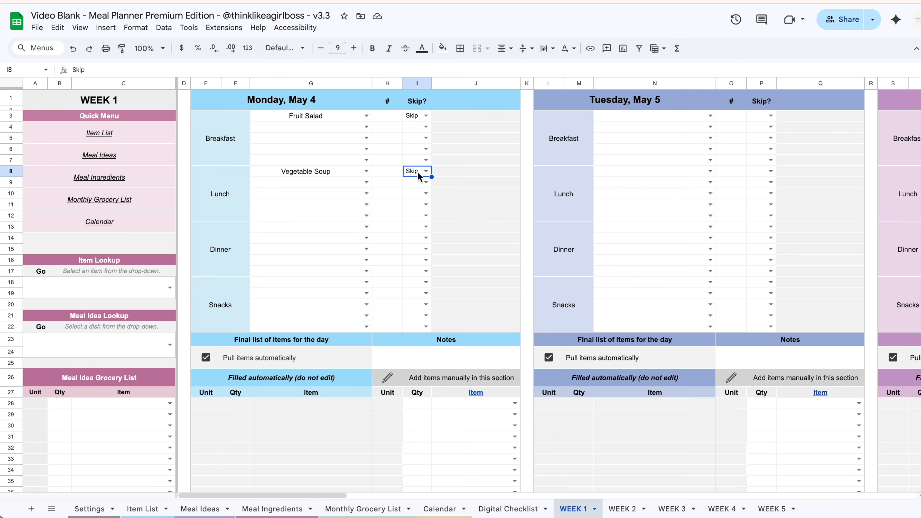
Clear the Skip marks from Monday's Vegetable Soup and Fruit Salad
key("Delete")
key("Up")
key("Up")
key("Up")
key("Up")
key("Up")
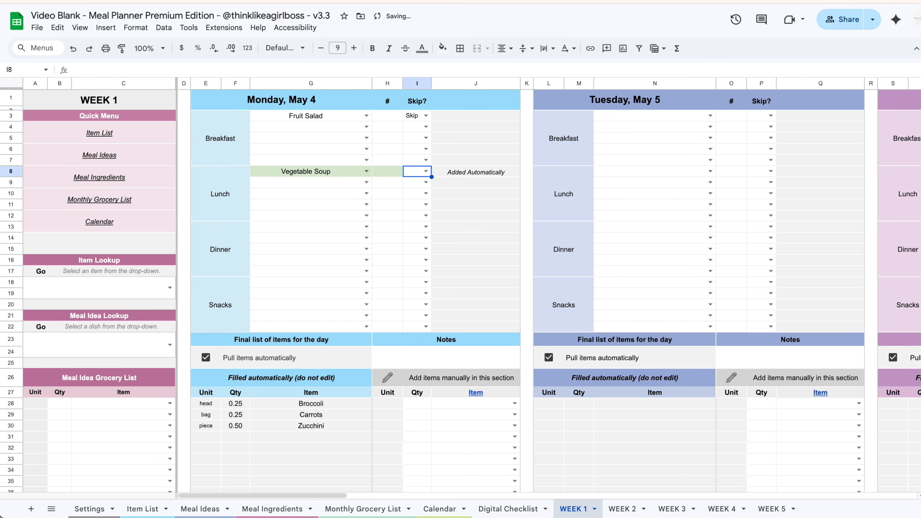
key("Delete")
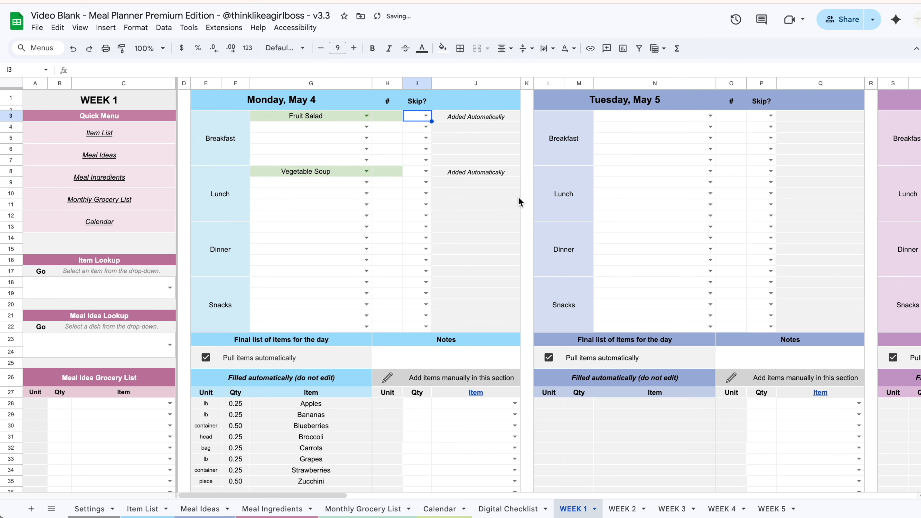
Turn off automatic item pulling for Monday, look over the day's meals, and turn it back on
scroll(480, 261, "down", 2)
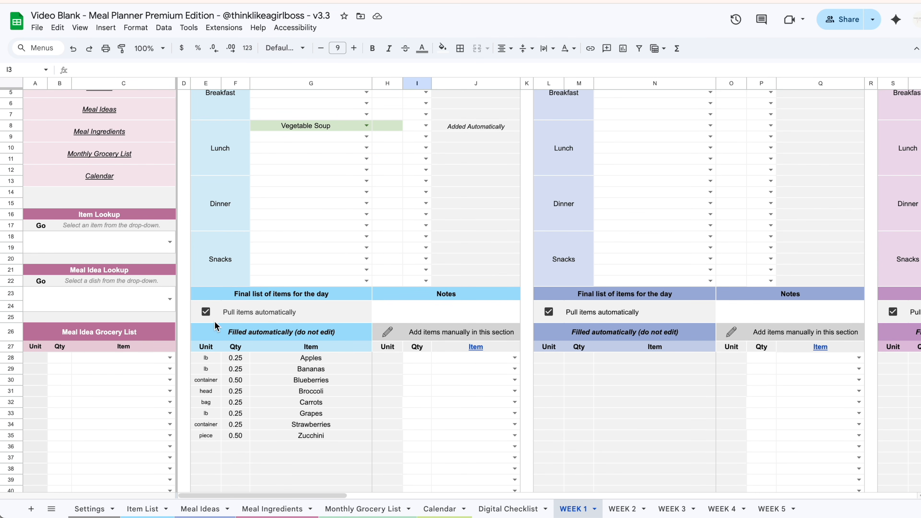
left_click(206, 312)
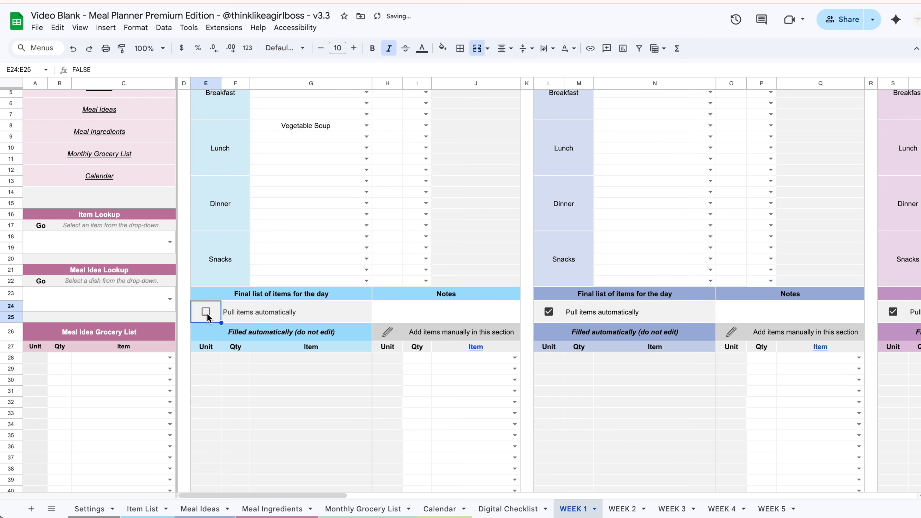
scroll(346, 214, "up", 2)
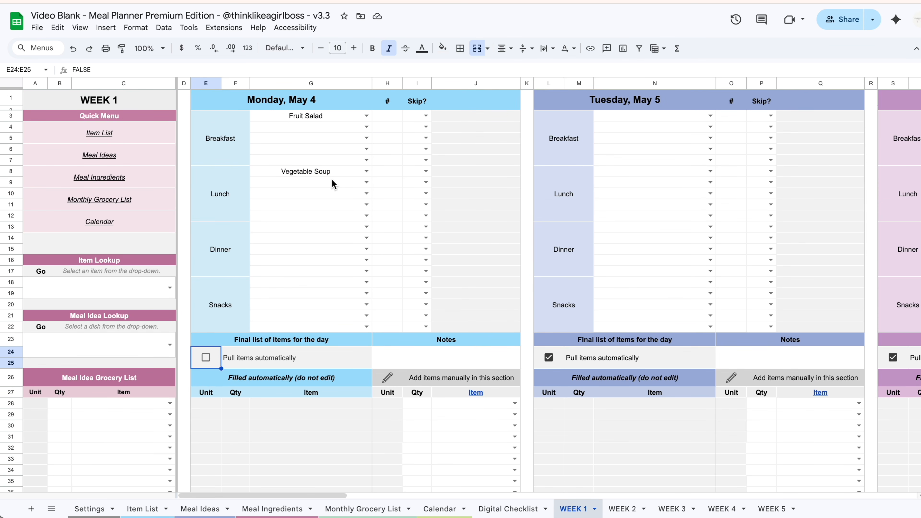
left_click(206, 358)
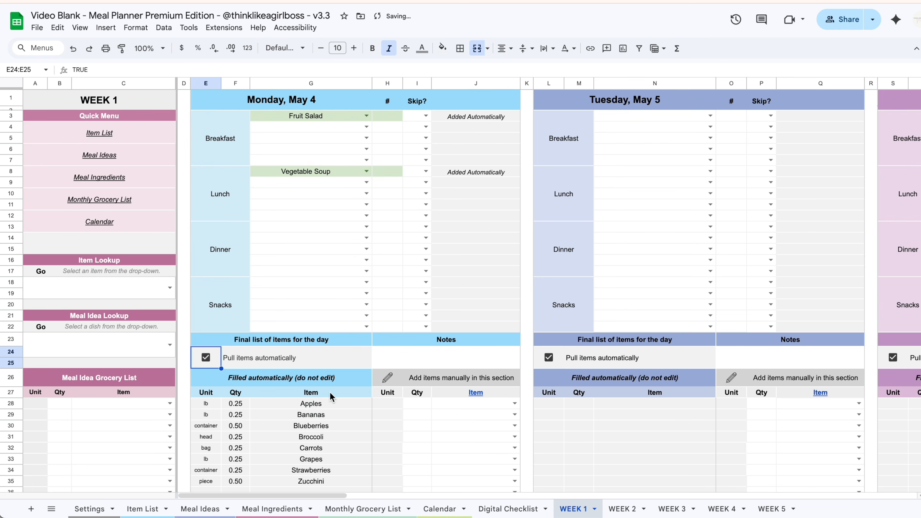
Try overwriting the Blueberries quantity with 1 in Monday's automatically filled list, and undo the entry
scroll(332, 397, "down", 3)
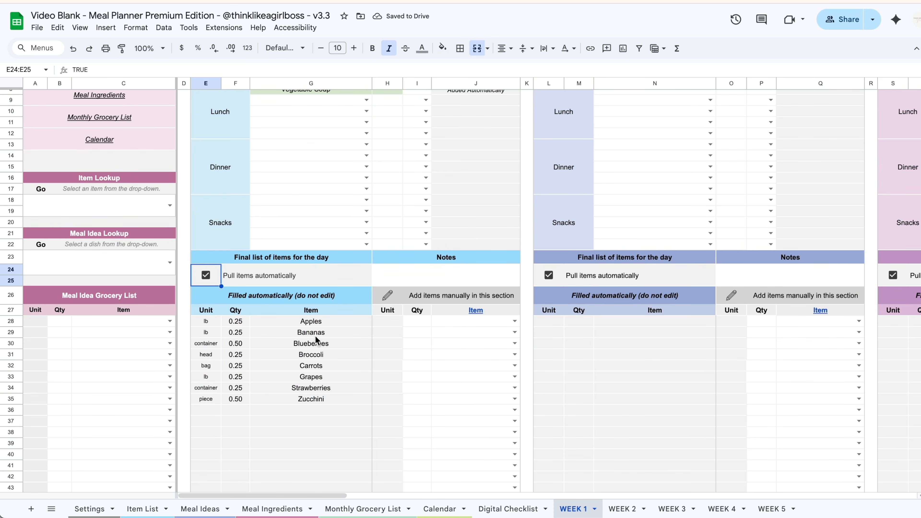
left_click(236, 344)
type("1")
key("Return")
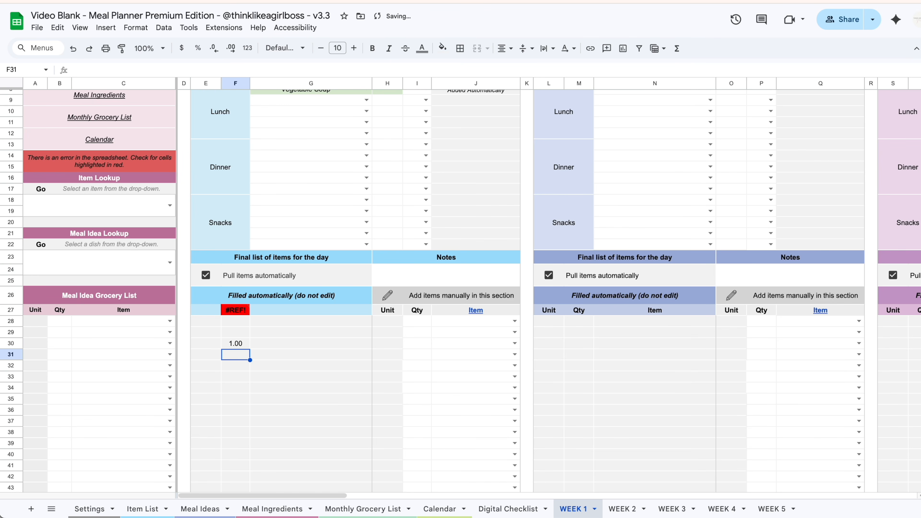
key("ctrl+z")
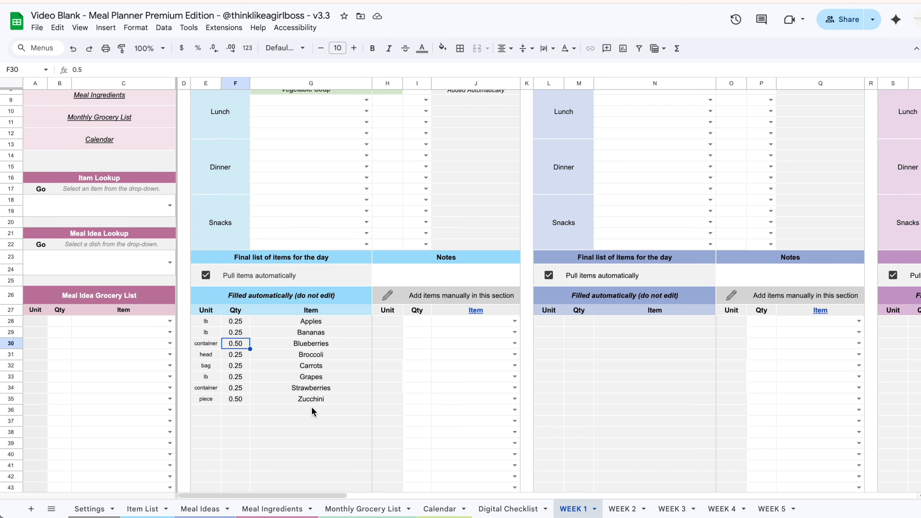
Add 1 Cauliflower in the first row of Monday's manually added items
mouse_move(418, 320)
left_mouse_down()
mouse_move(484, 380)
mouse_move(484, 418)
left_mouse_up()
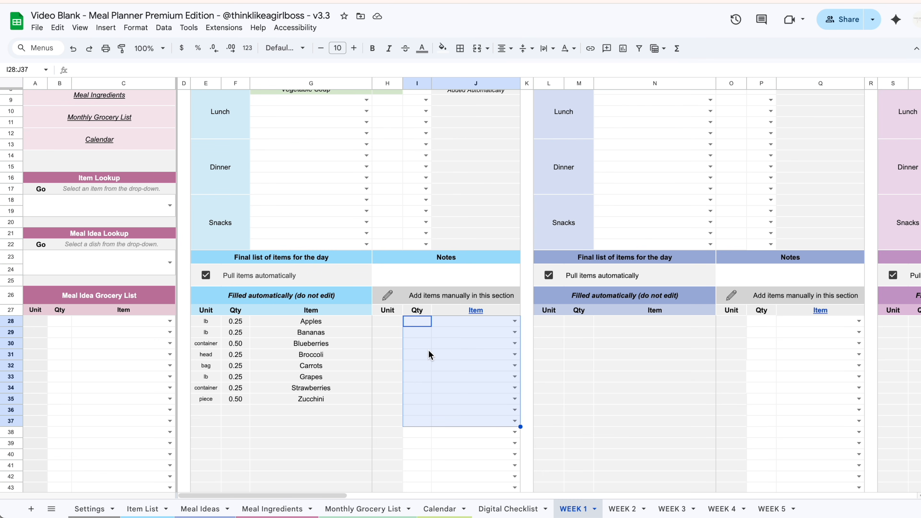
left_click(417, 320)
type("1")
left_click(514, 321)
left_click(452, 421)
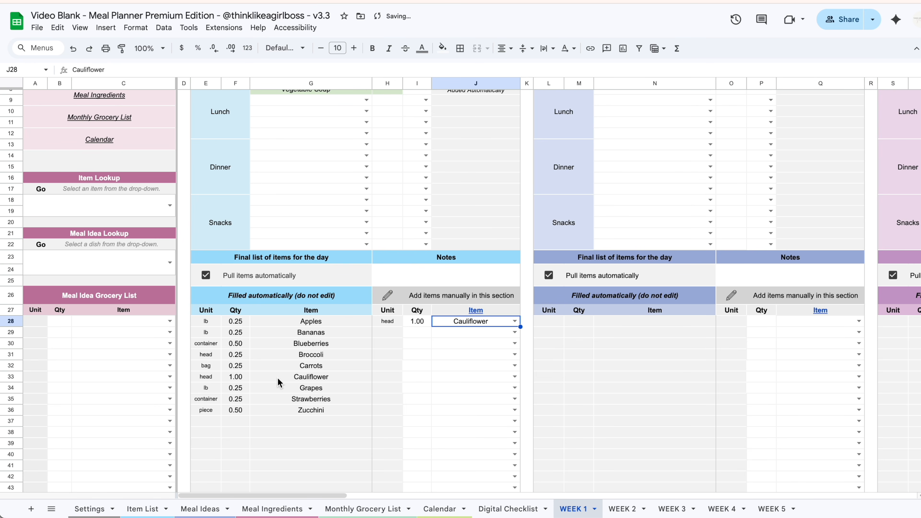
Add 1 Bananas in the second row of Monday's manually added items
left_click(417, 333)
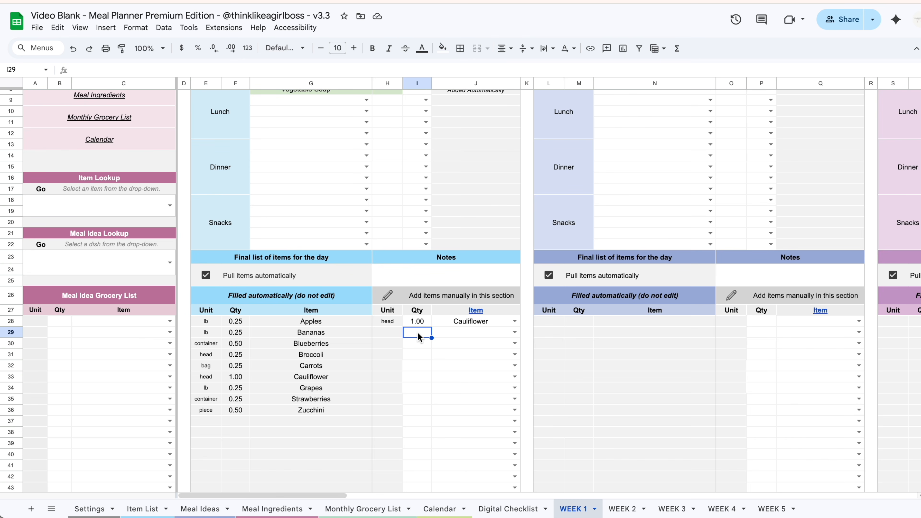
type("1")
left_click(455, 333)
type("bana")
left_click(453, 347)
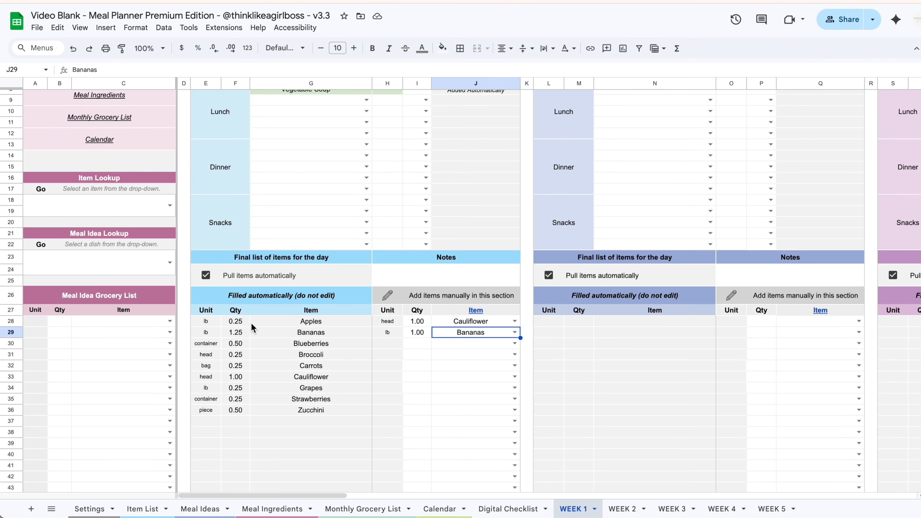
Add Apples with a quantity of -0.25 in the third row of Monday's manually added items
left_click(425, 346)
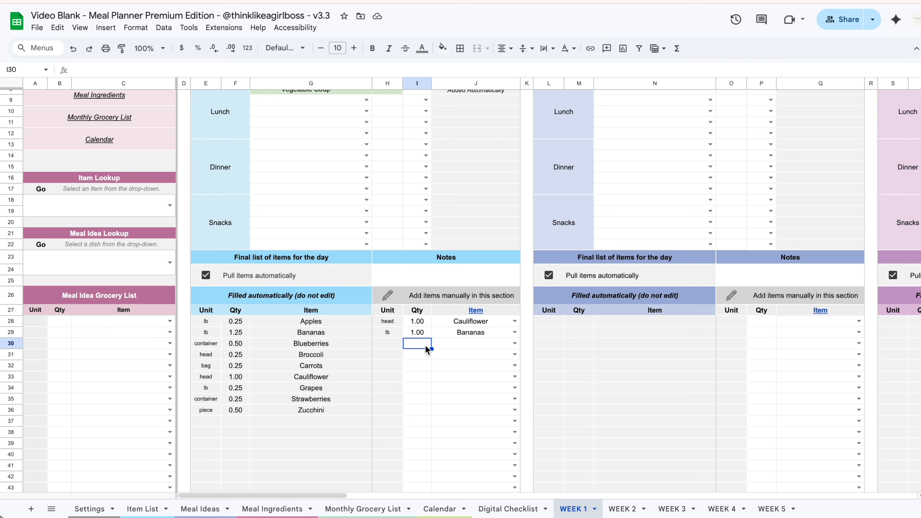
type("-")
type("0.25")
left_click(515, 343)
left_click(483, 360)
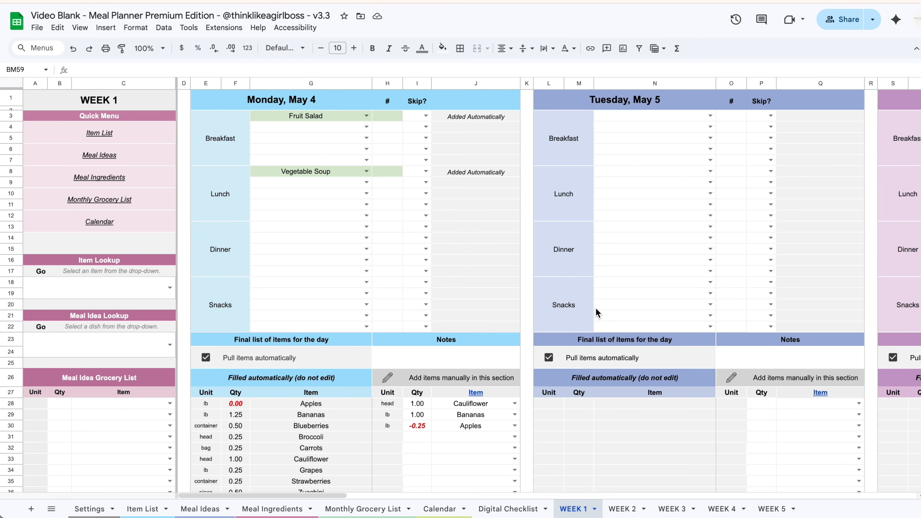
Look through the remaining days and the Common Items section of WEEK 1, and examine the Final Grocery List for the Week
scroll(596, 308, "right", 10)
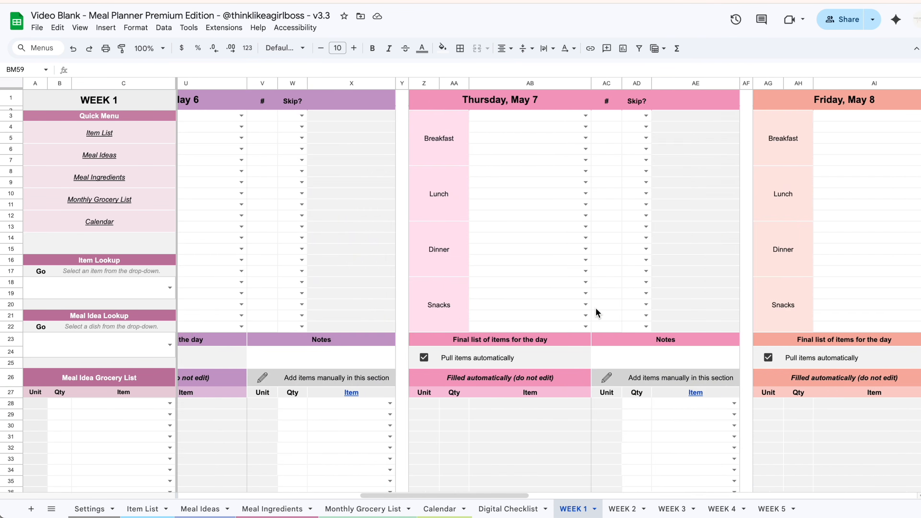
scroll(596, 309, "right", 4)
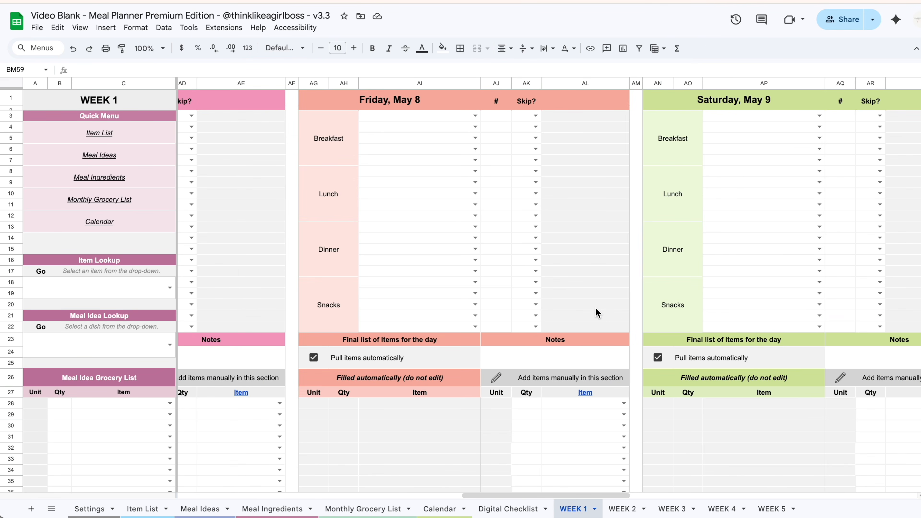
scroll(459, 181, "down", 5)
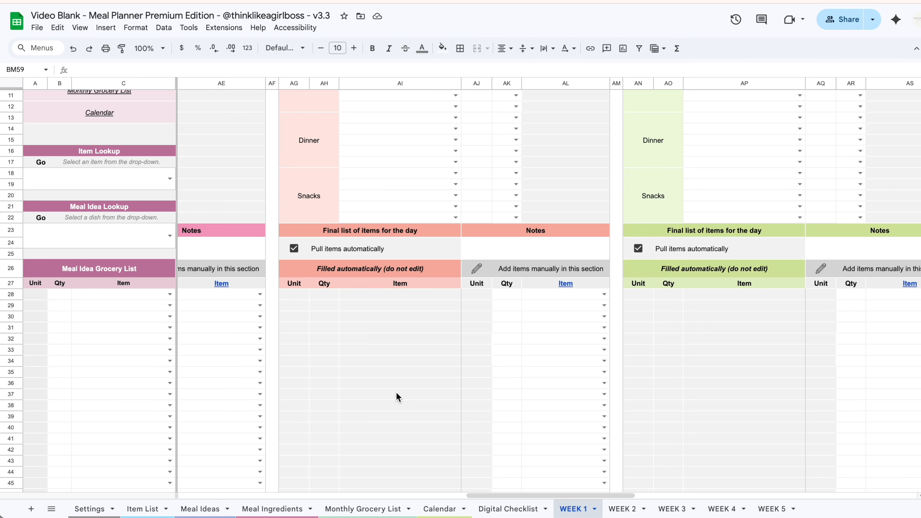
scroll(397, 397, "up", 5)
scroll(397, 398, "right", 20)
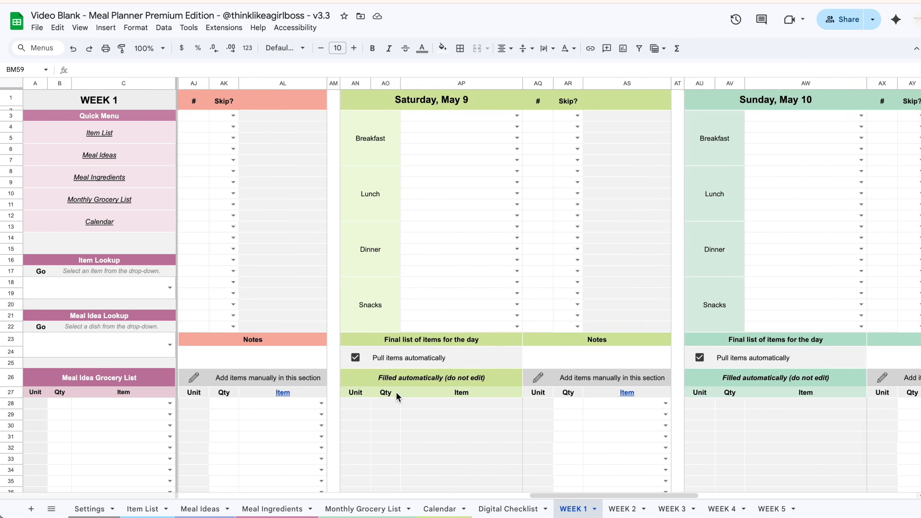
scroll(397, 397, "right", 6)
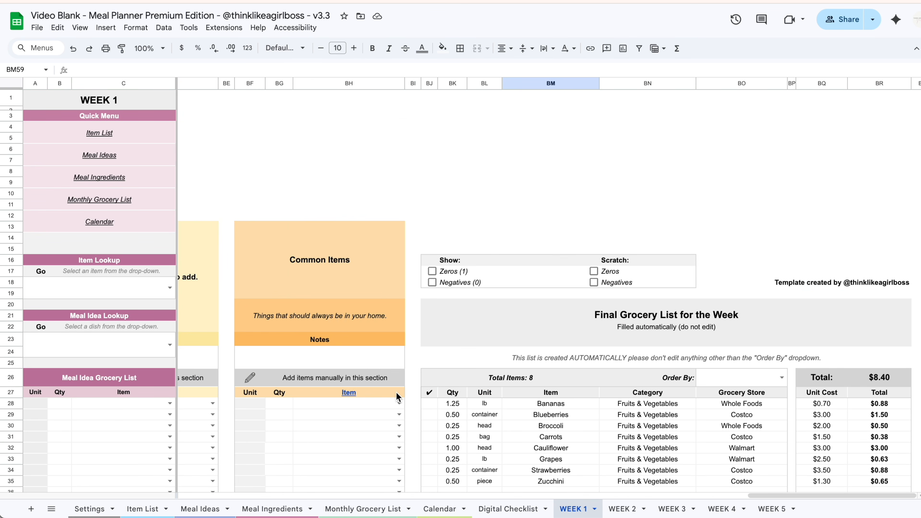
scroll(397, 397, "down", 5)
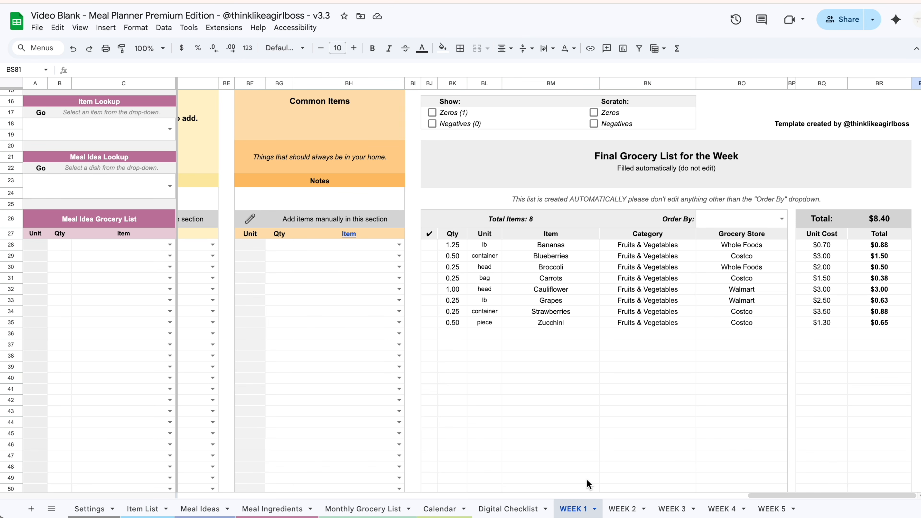
Try ordering WEEK 1's Final Grocery List by Category and by Grocery Store, and settle on ordering it by Item
left_click(781, 219)
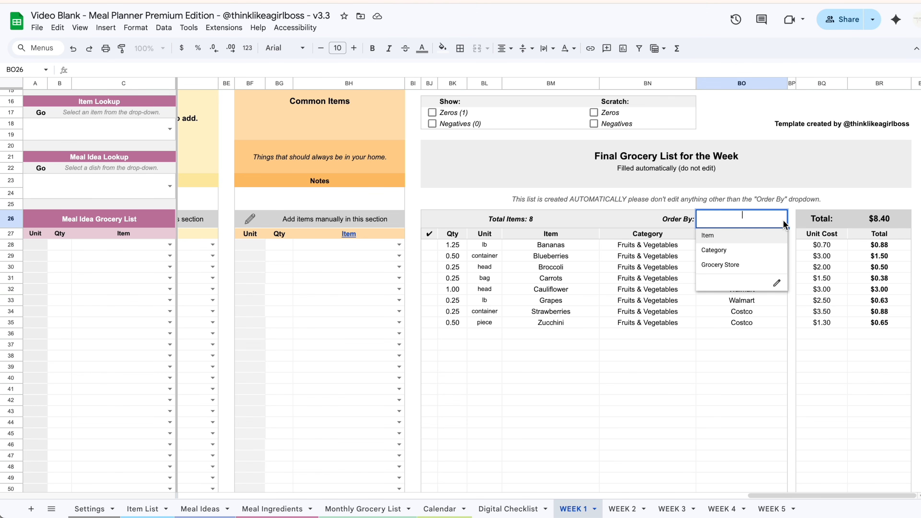
left_click(764, 250)
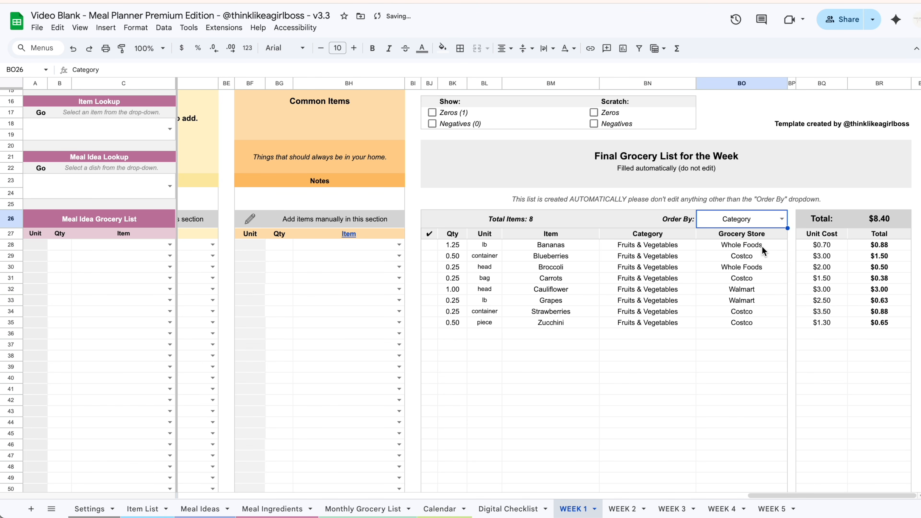
left_click(782, 220)
left_click(750, 263)
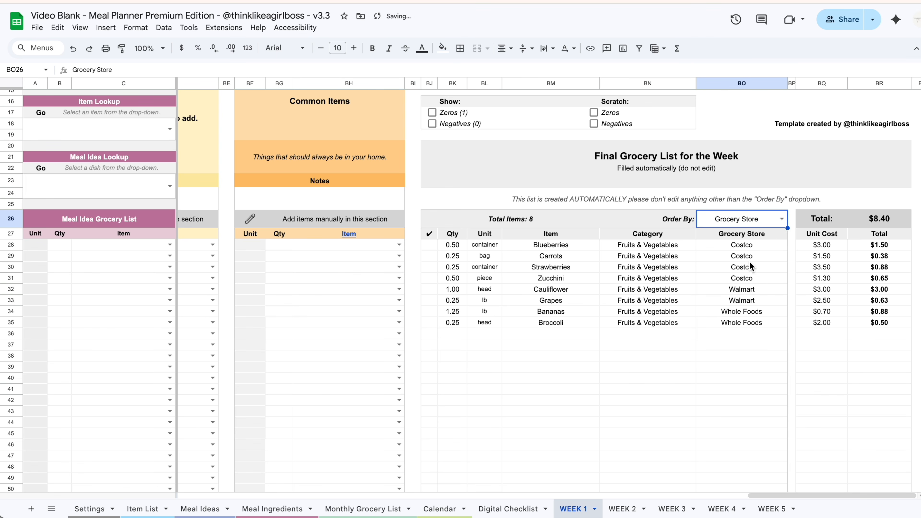
left_click(782, 222)
left_click(745, 241)
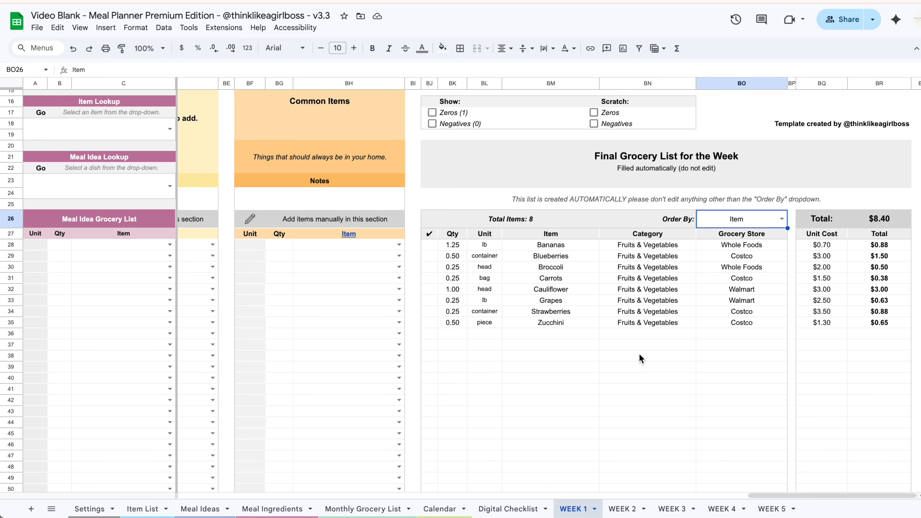
Look over the item choices offered in the Common Items section, and check the Item List sheet they come from
scroll(639, 358, "left", 5)
scroll(640, 358, "up", 2)
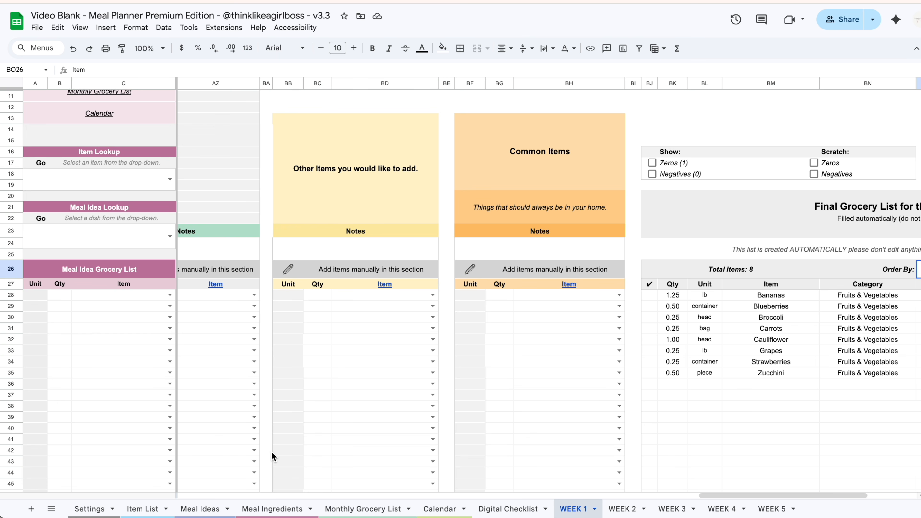
left_click(619, 294)
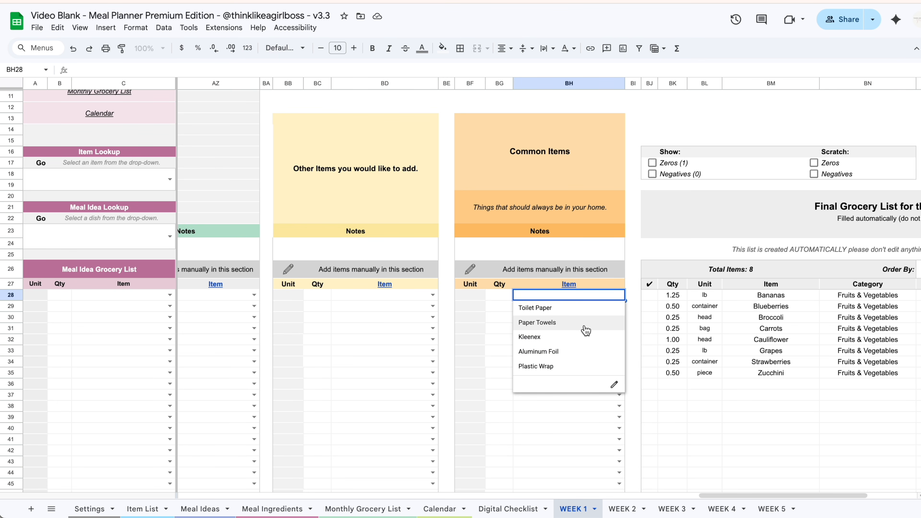
left_click(498, 317)
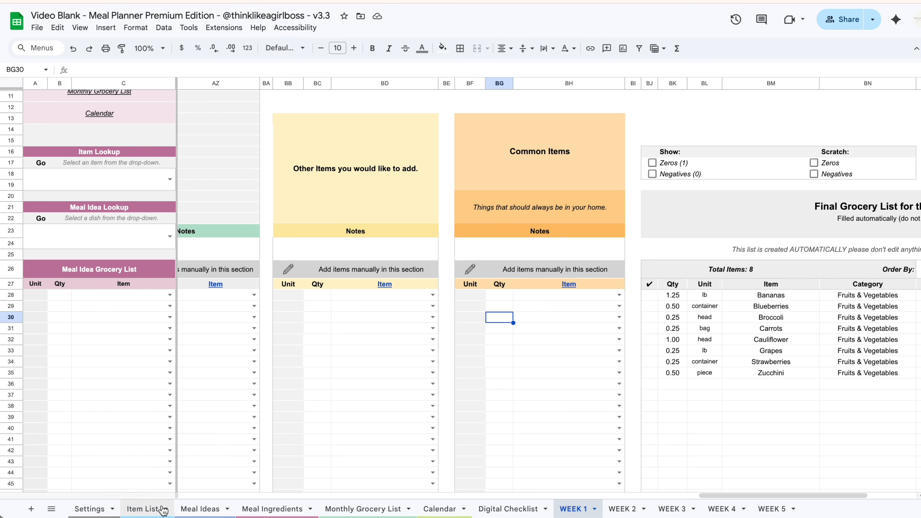
left_click(144, 509)
scroll(721, 257, "right", 15)
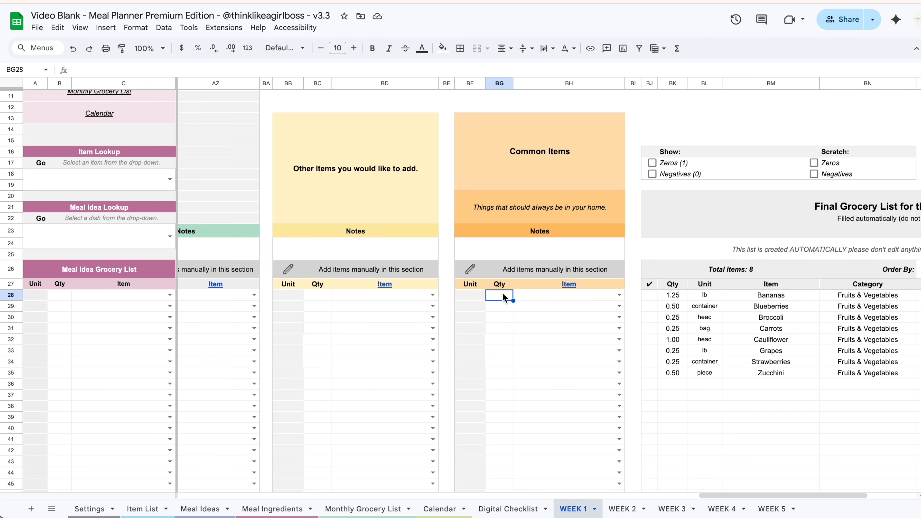
Add 1 Kleenex in the first row of WEEK 1's Common Items, and check it in the Final Grocery List
type("1")
key("Tab")
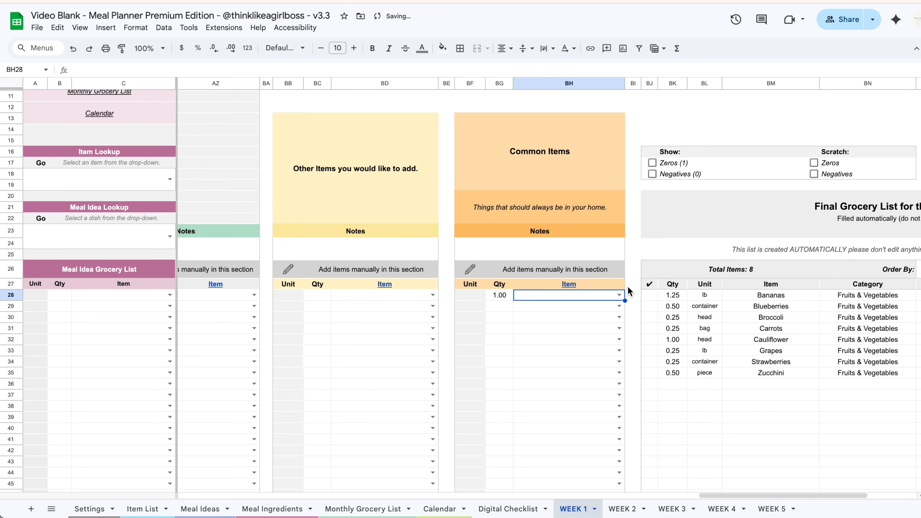
left_click(620, 296)
left_click(596, 338)
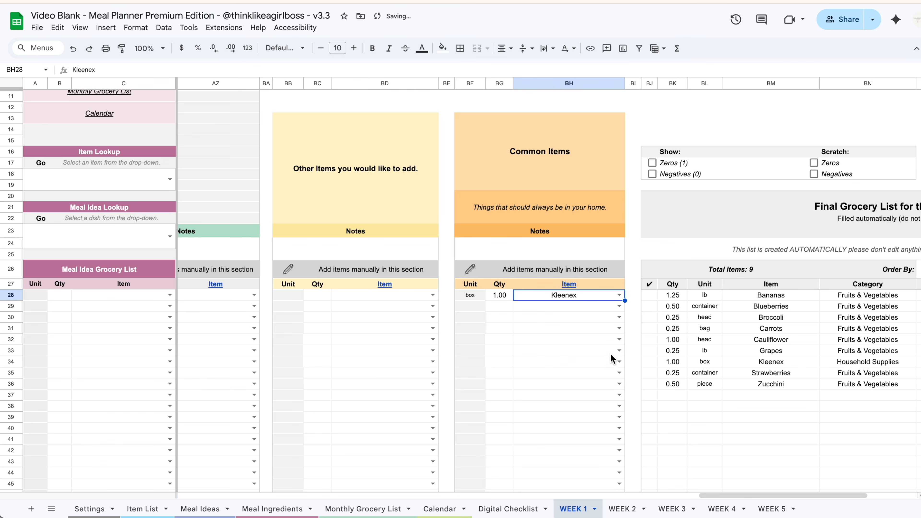
scroll(643, 376, "right", 5)
scroll(643, 376, "right", 1)
scroll(642, 376, "down", 2)
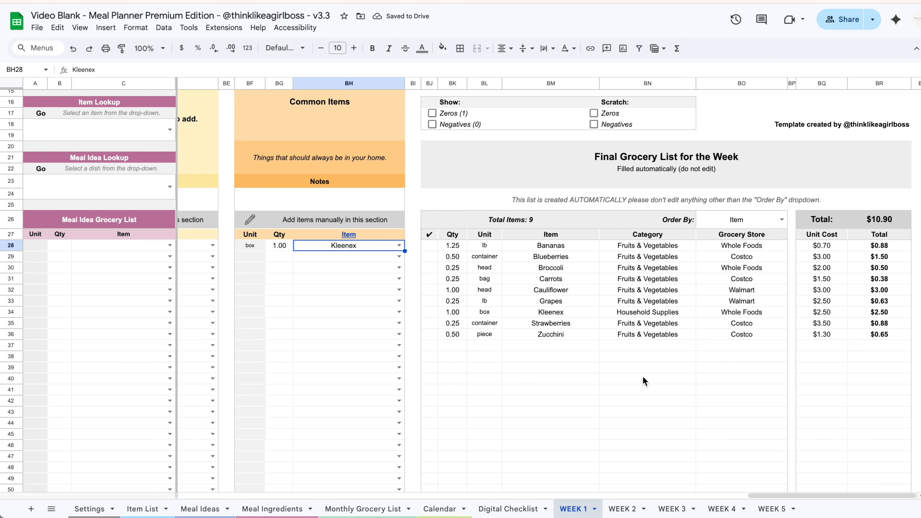
scroll(607, 311, "down", 1)
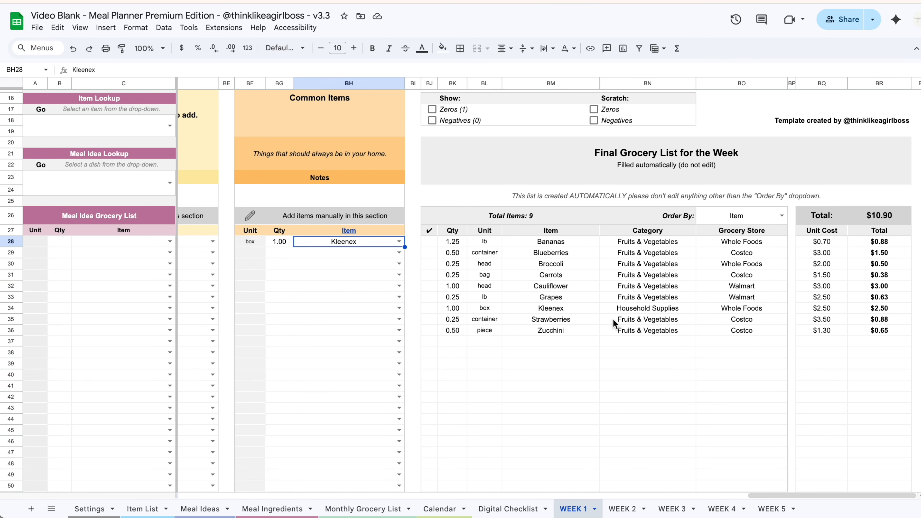
Add 1 Bananas in the first row of WEEK 1's section for other items you would like to add
scroll(613, 319, "left", 10)
scroll(613, 319, "up", 2)
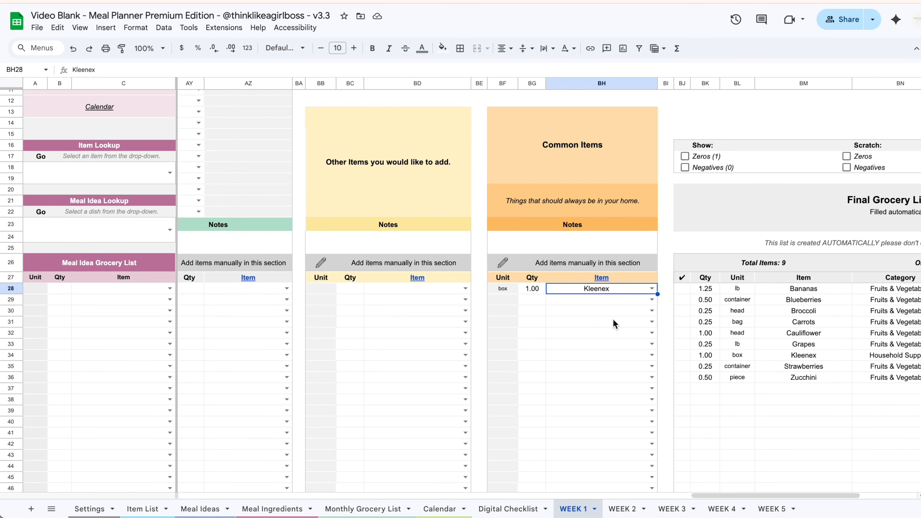
left_click(466, 289)
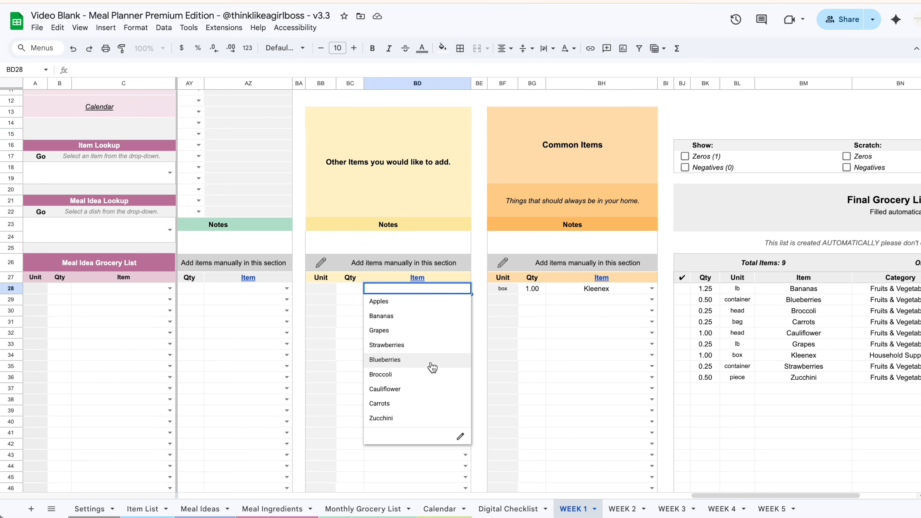
left_click(400, 318)
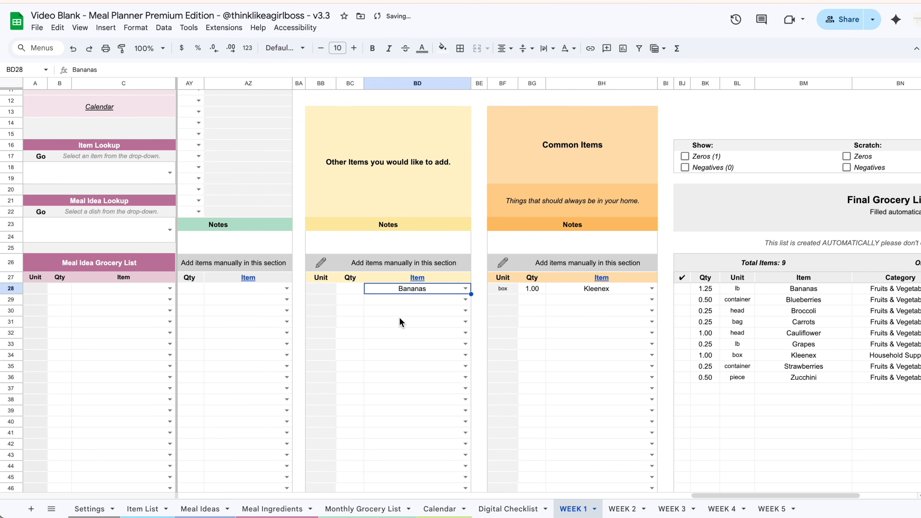
left_click(350, 290)
type("1")
key("Return")
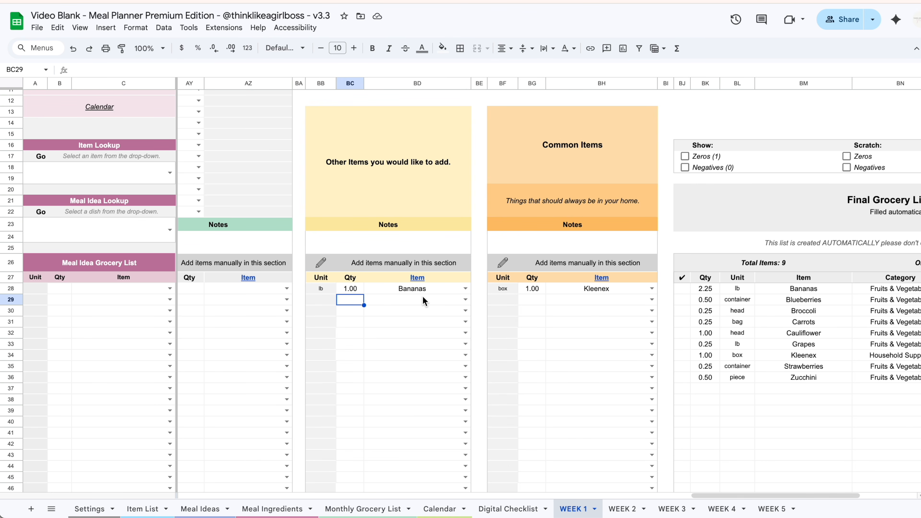
Add Blueberries with a quantity of -0.5 in the second row of the other items section
type("-.5")
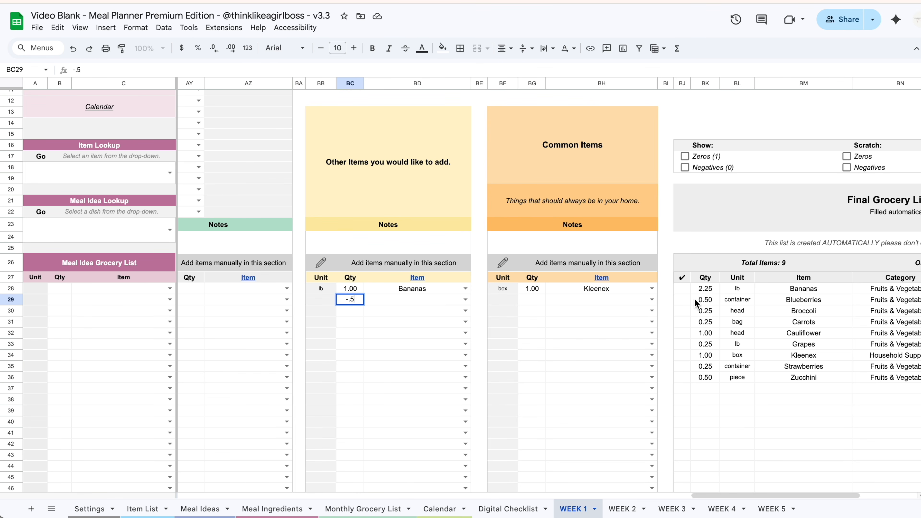
left_click(466, 300)
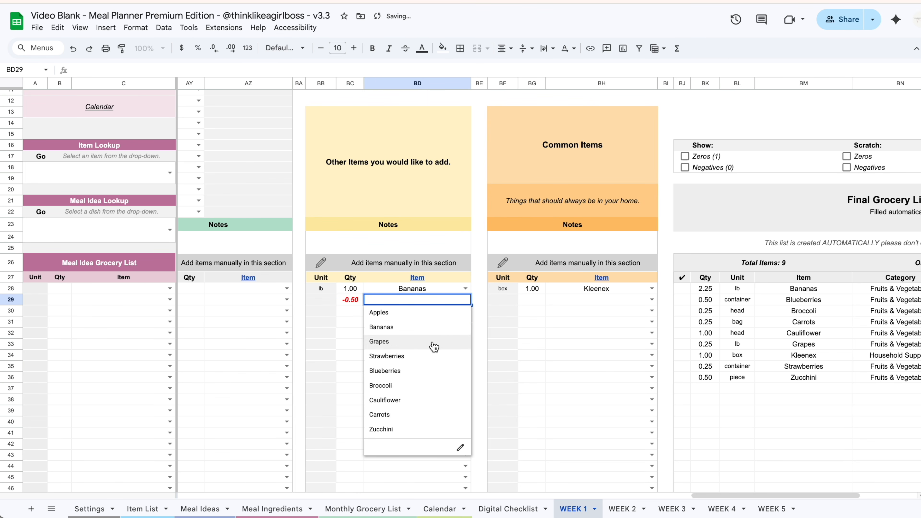
left_click(414, 371)
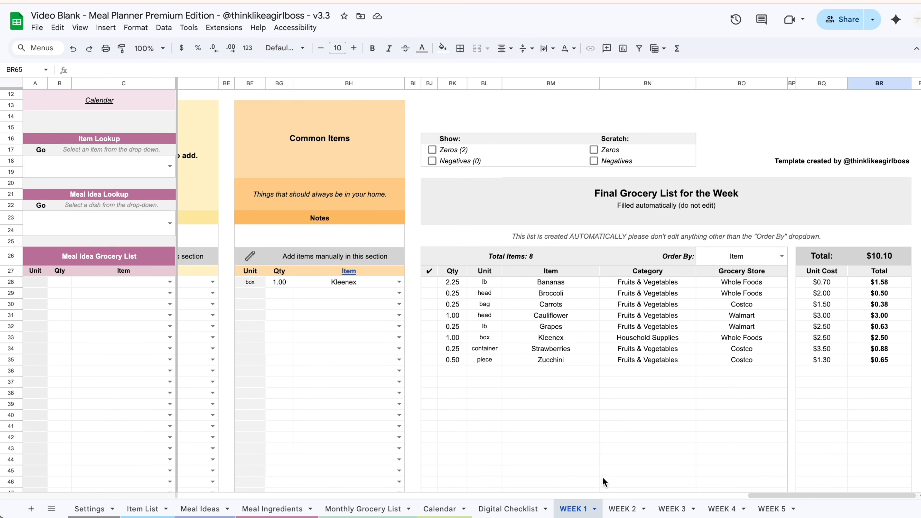
Enable both Show and Scratch for zeros and negatives in the Final Grocery List for the Week
scroll(603, 477, "down", 1)
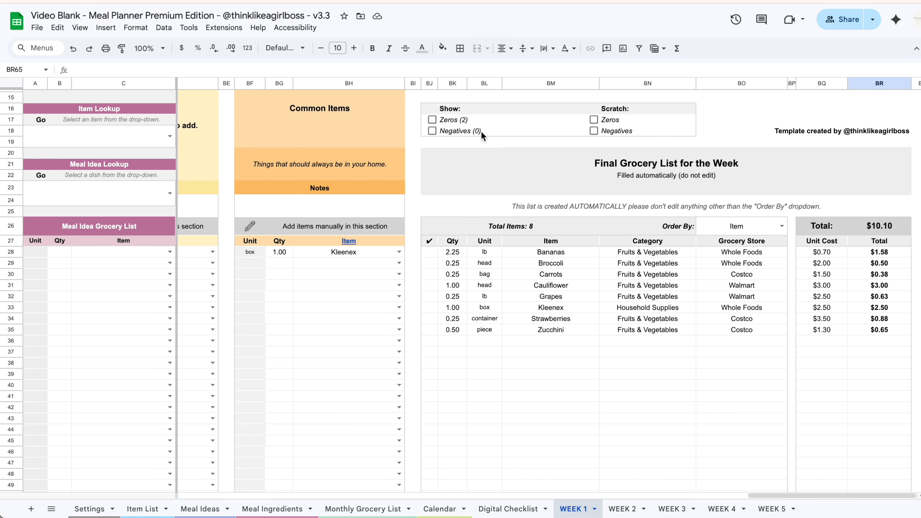
left_click(432, 119)
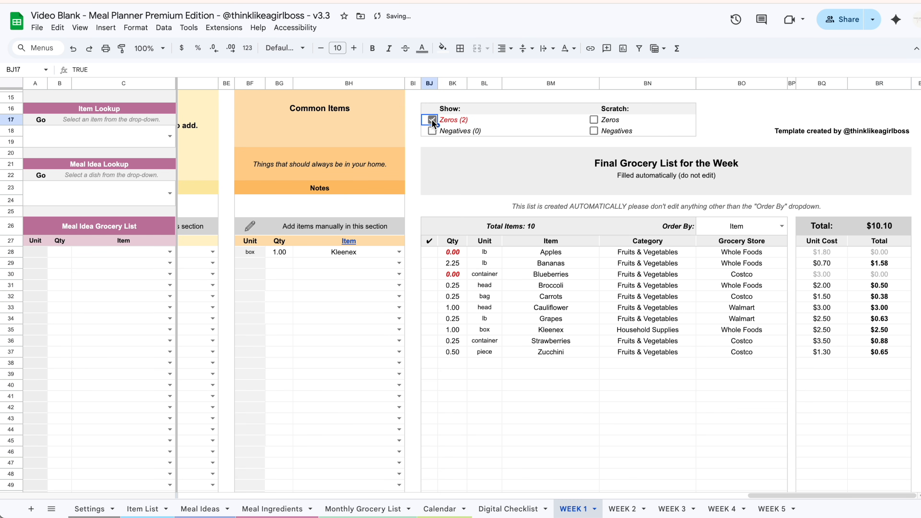
left_click(432, 130)
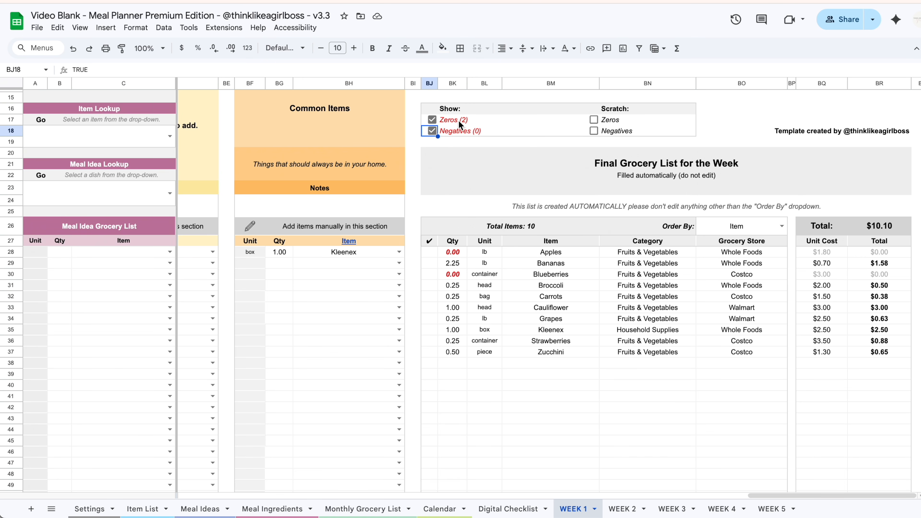
left_click(595, 120)
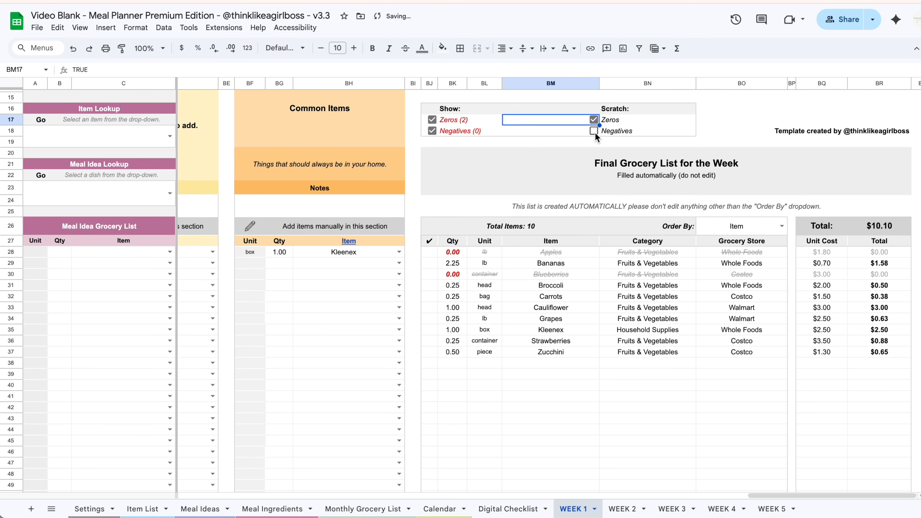
left_click(595, 131)
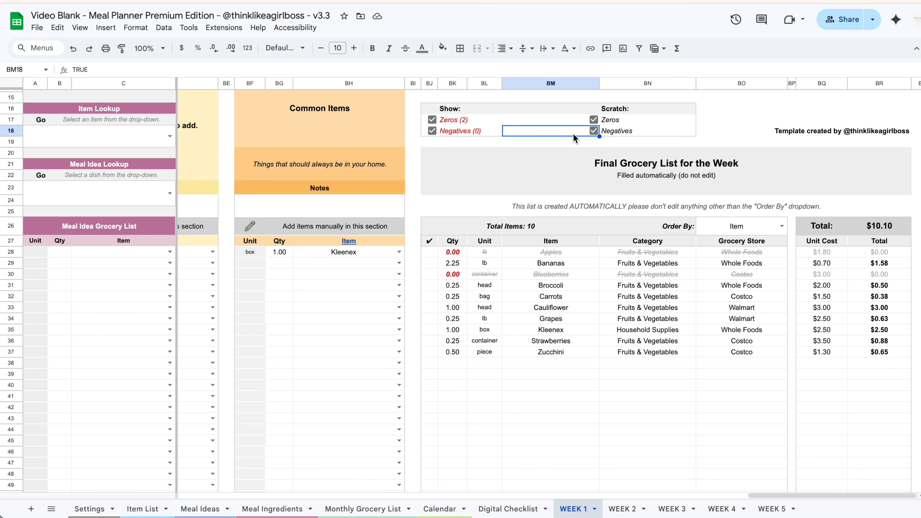
Turn off all four Show and Scratch options for zeros and negatives above the Final Grocery List
left_click(432, 119)
left_click(432, 131)
left_click(595, 119)
left_click(595, 128)
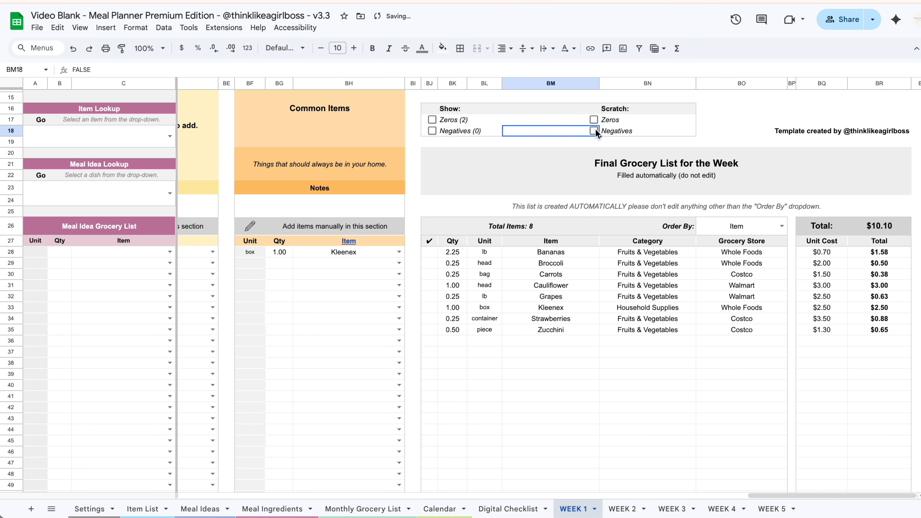
Show zeros in the Final Grocery List, and add 1 Apples in the third row of the other items section
left_click(433, 119)
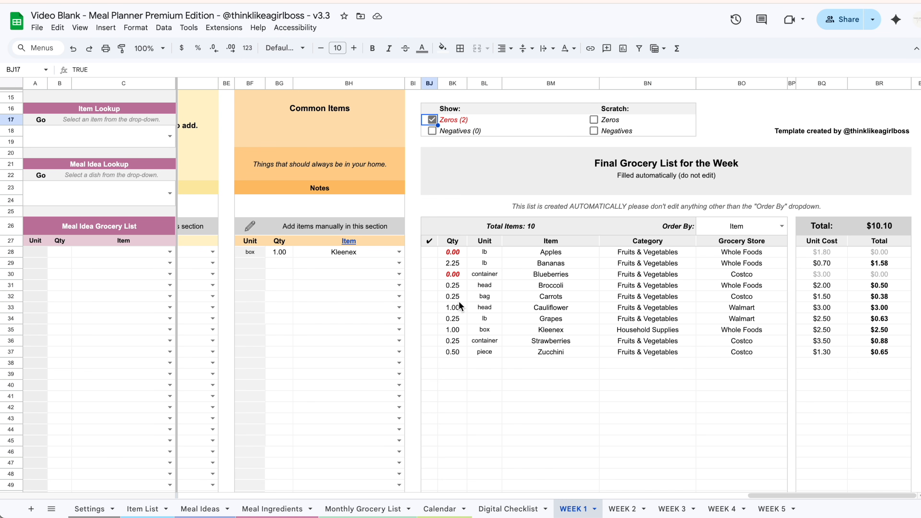
scroll(611, 310, "left", 2)
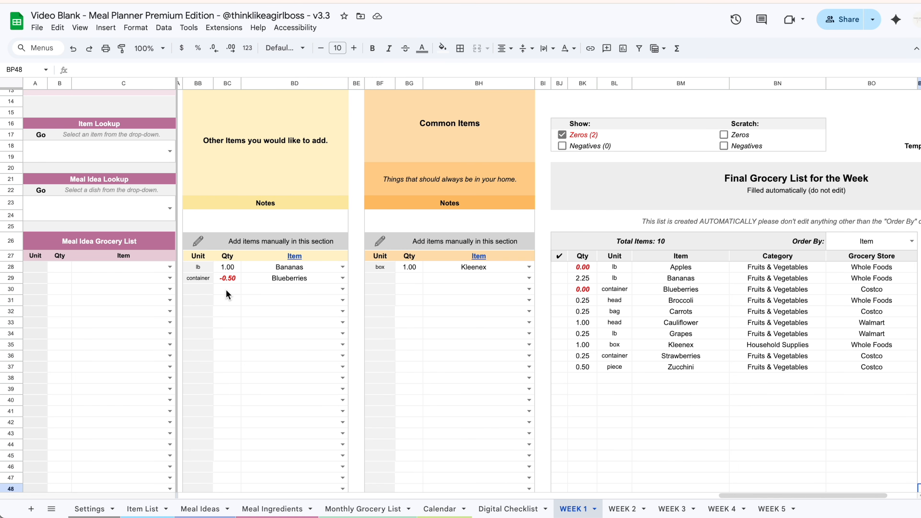
left_click(226, 290)
type("1")
left_click(342, 289)
left_click(306, 301)
scroll(683, 365, "right", 2)
scroll(683, 365, "right", 2)
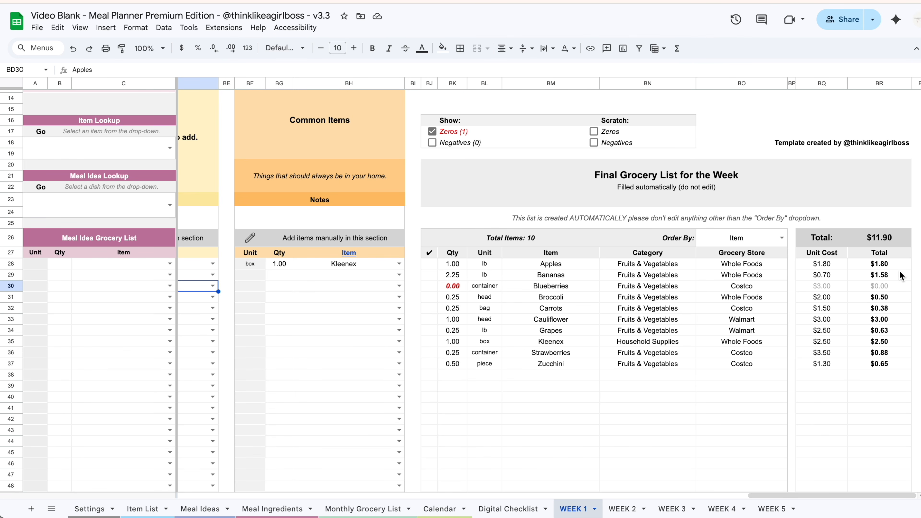
Turn off Show Zeros for the Final Grocery List, and toggle the Show options for zeros and negatives on and back off
left_click(432, 131)
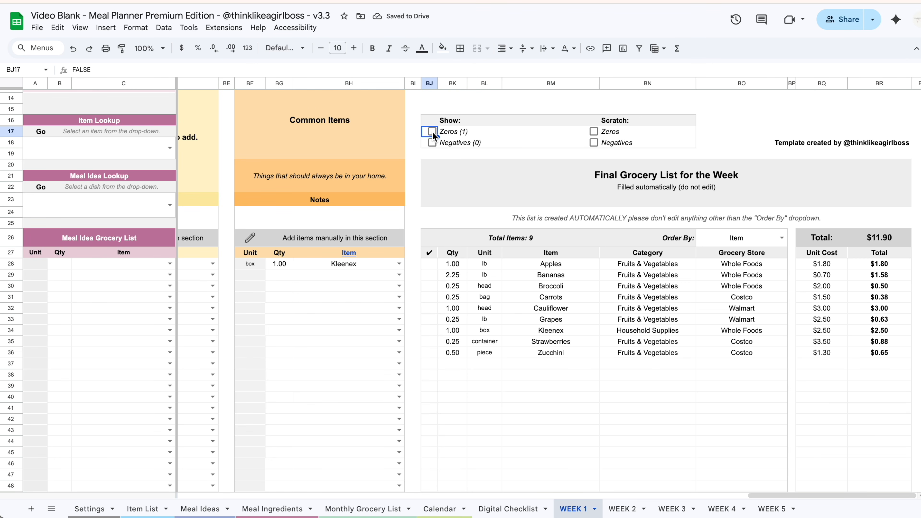
left_click(432, 132)
left_click(432, 143)
left_click(431, 143)
left_click(432, 131)
Look through the WEEK 2 and WEEK 3 sheets, examining WEEK 3's days, Common Items and Final Grocery List
left_click(617, 509)
left_click(671, 509)
scroll(828, 331, "right", 18)
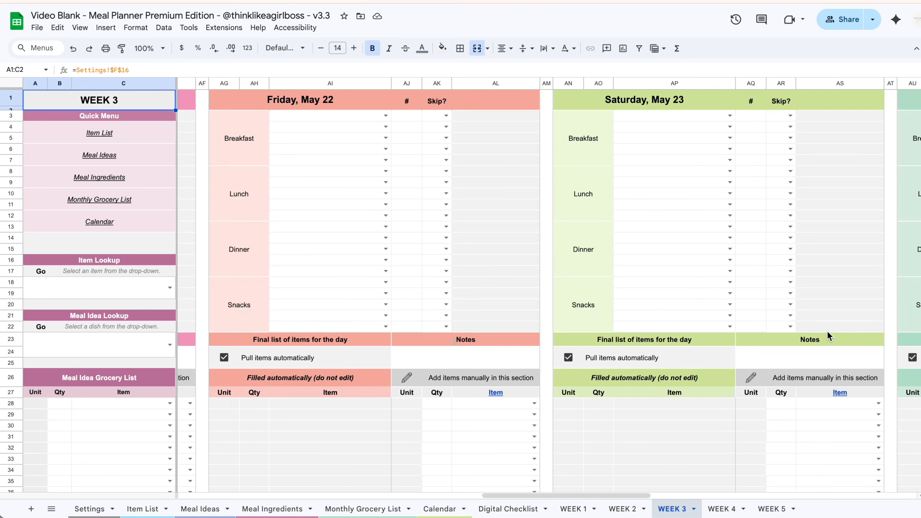
scroll(828, 332, "right", 20)
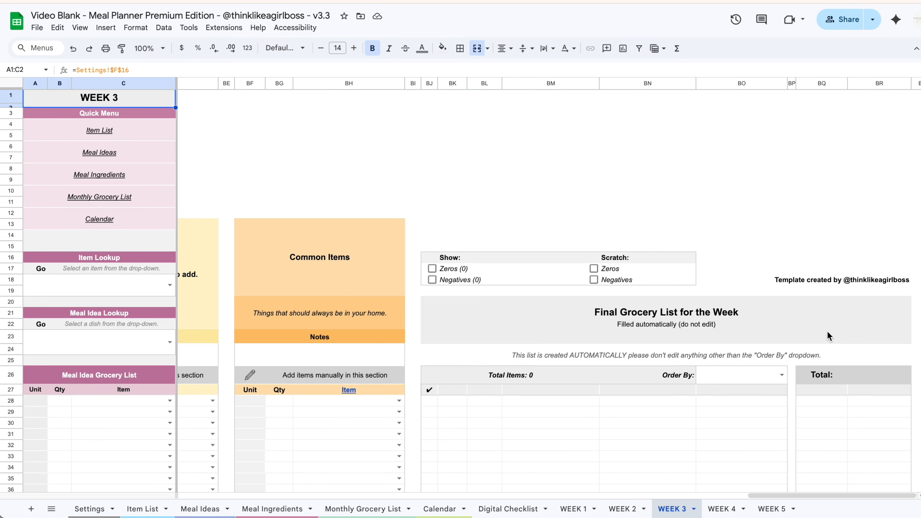
scroll(829, 336, "down", 5)
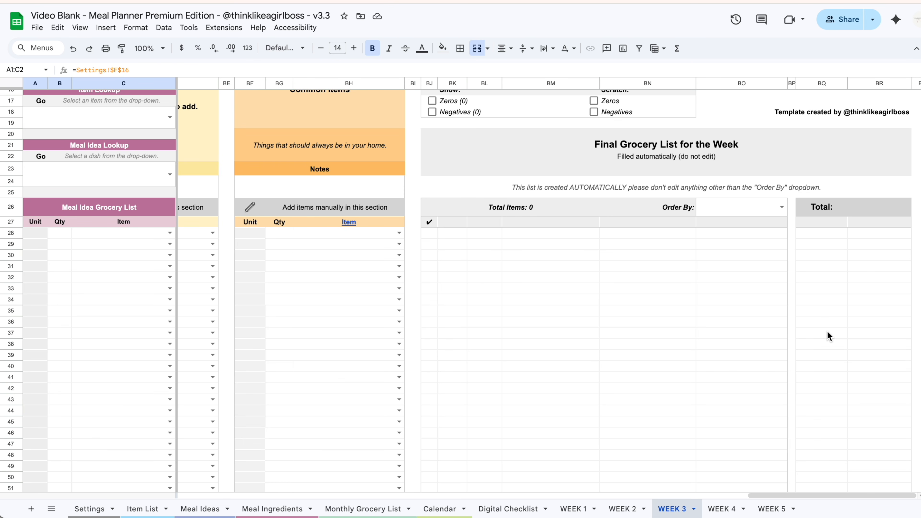
Set the Start Day on the Monthly Grocery List sheet to Monday, April 27, 2026
left_click(365, 511)
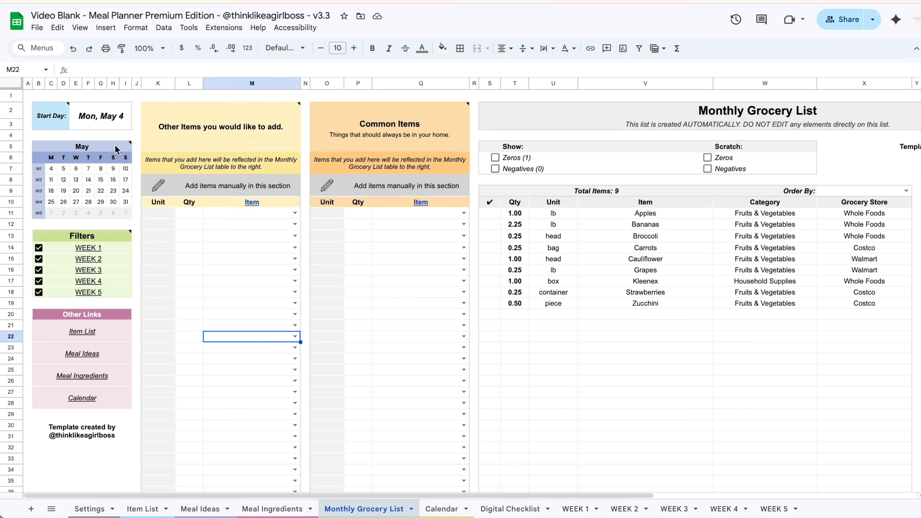
double_click(107, 120)
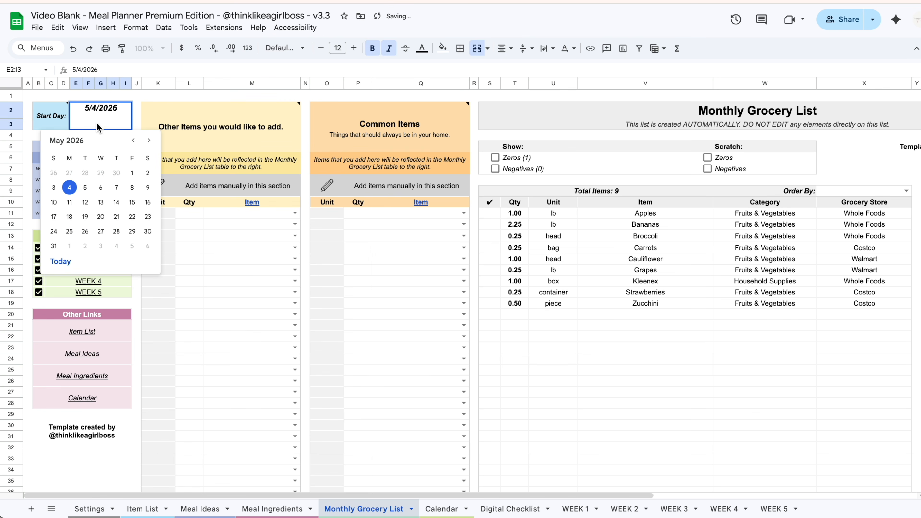
left_click(69, 173)
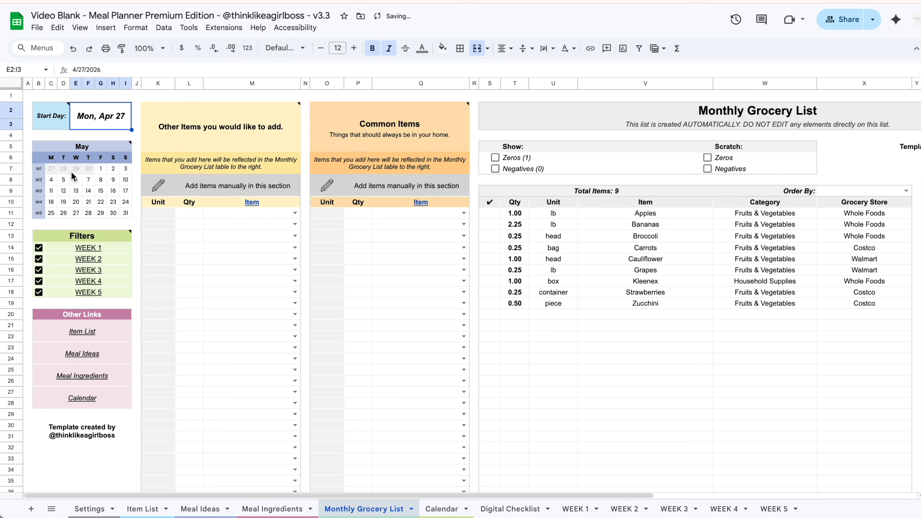
Examine the dated day sections on the WEEK 1 sheet
left_click(581, 509)
scroll(380, 157, "right", 10)
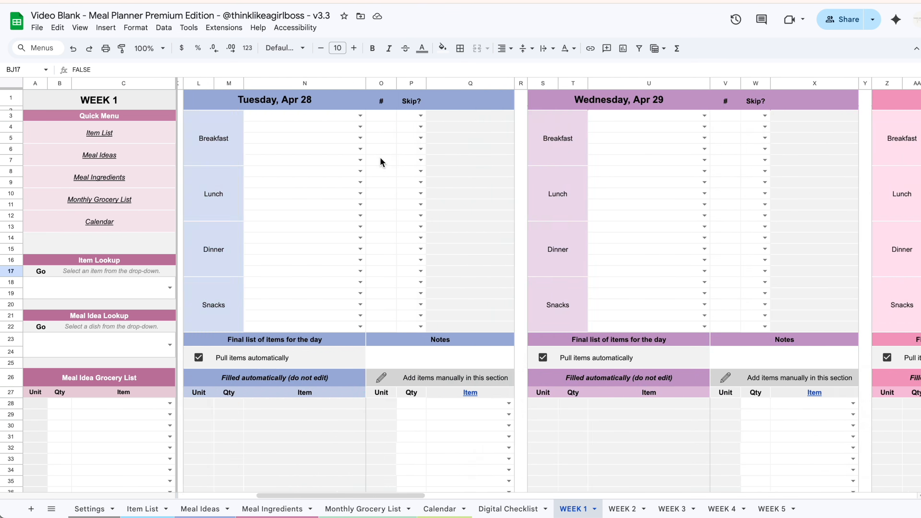
scroll(380, 157, "left", 10)
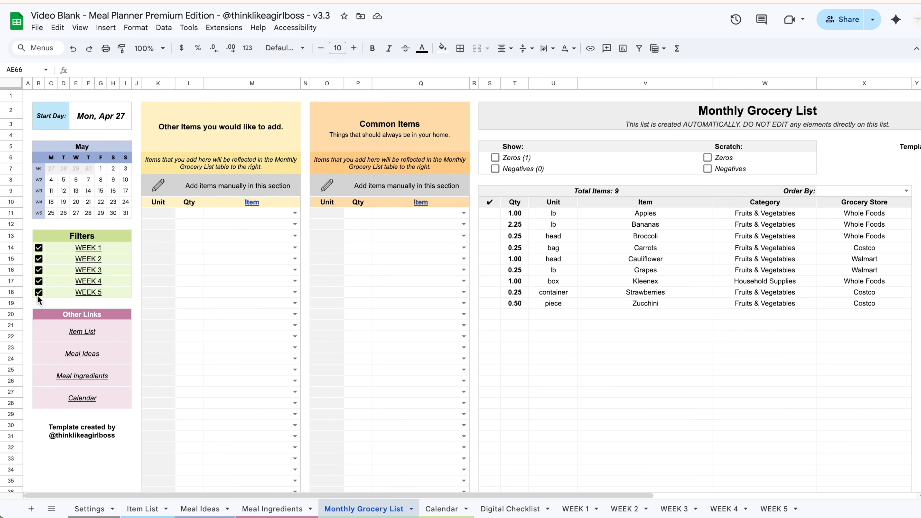
Turn off the filters for WEEK 1 through WEEK 5 on the Monthly Grocery List sheet
left_click_drag(42, 252, 45, 297)
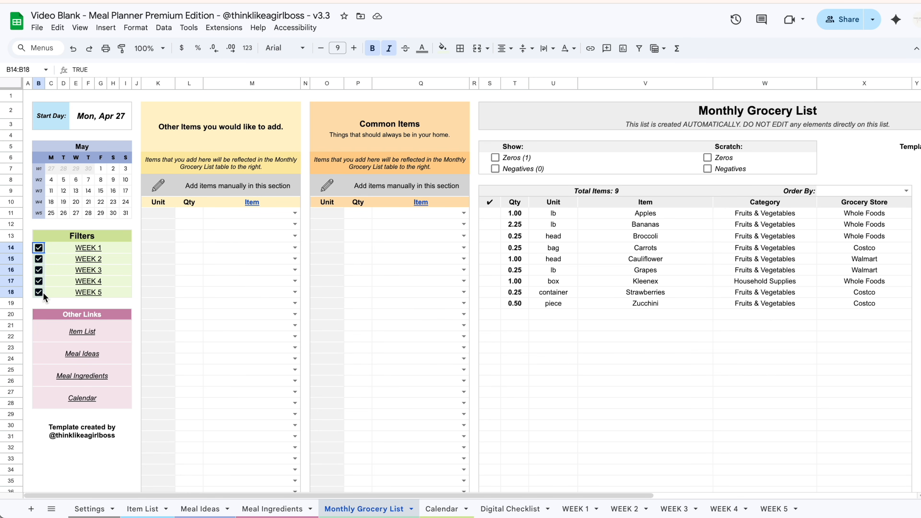
key("space")
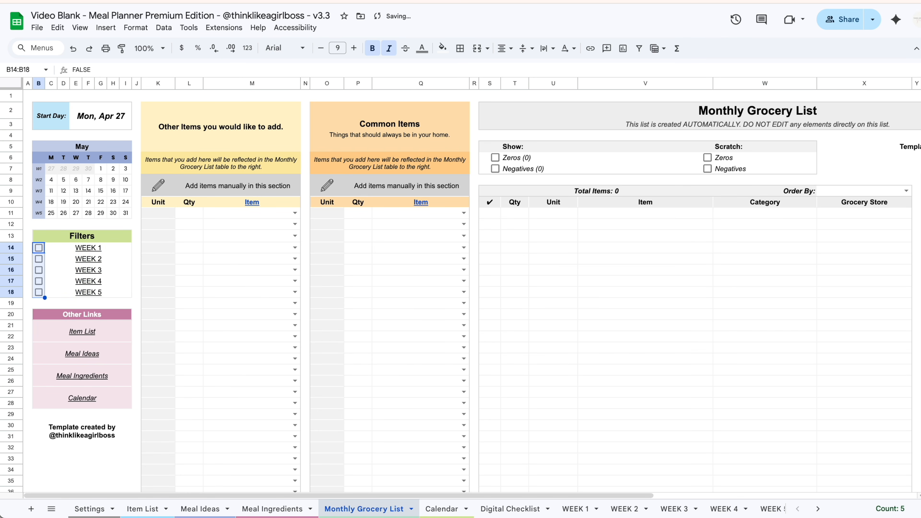
scroll(340, 281, "right", 6)
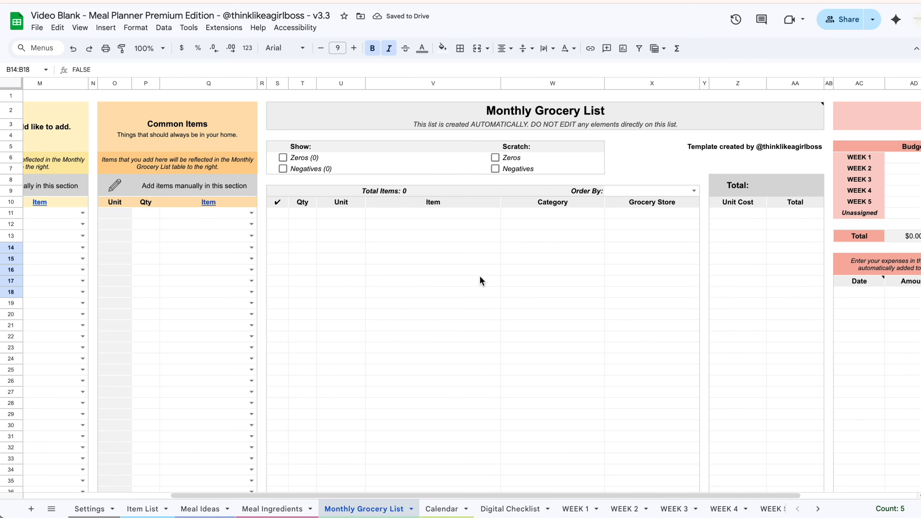
left_click(480, 271)
scroll(479, 276, "left", 6)
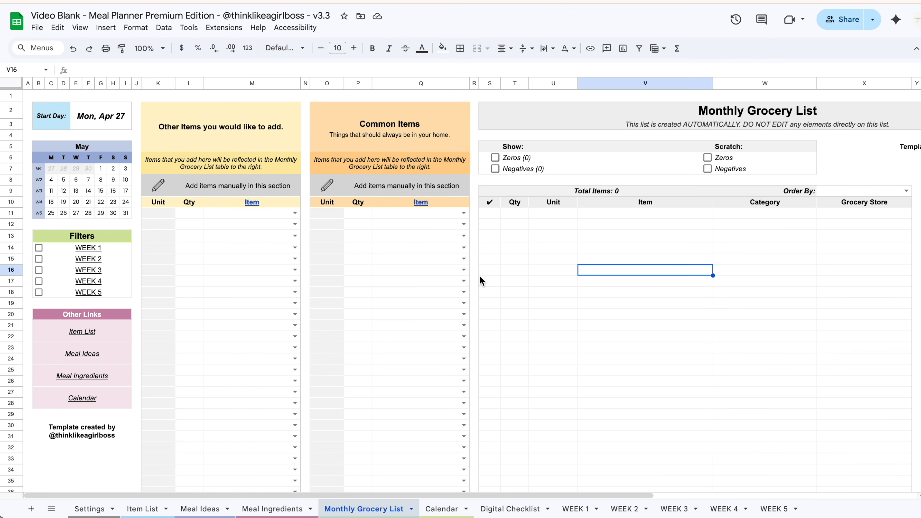
Turn the WEEK 1 filter back on and check the Monthly Grocery List with its costs
left_click(38, 249)
scroll(746, 277, "right", 5)
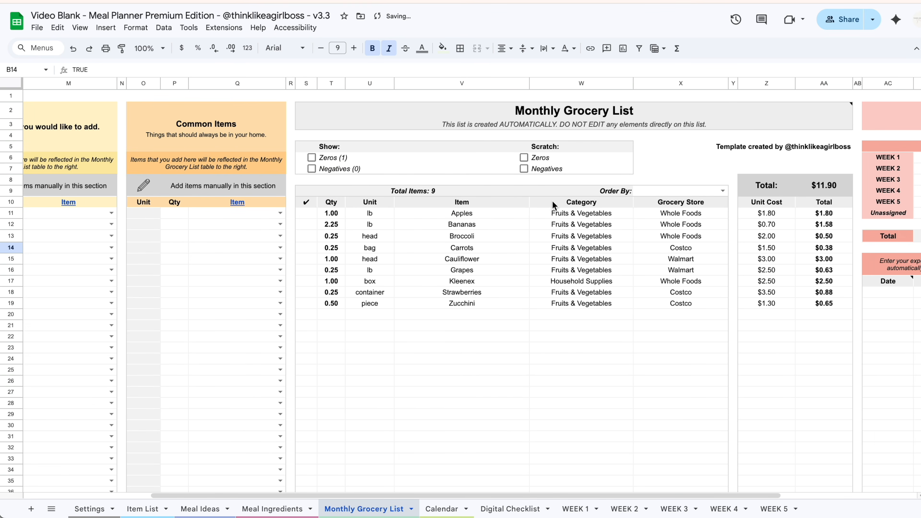
scroll(653, 352, "left", 5)
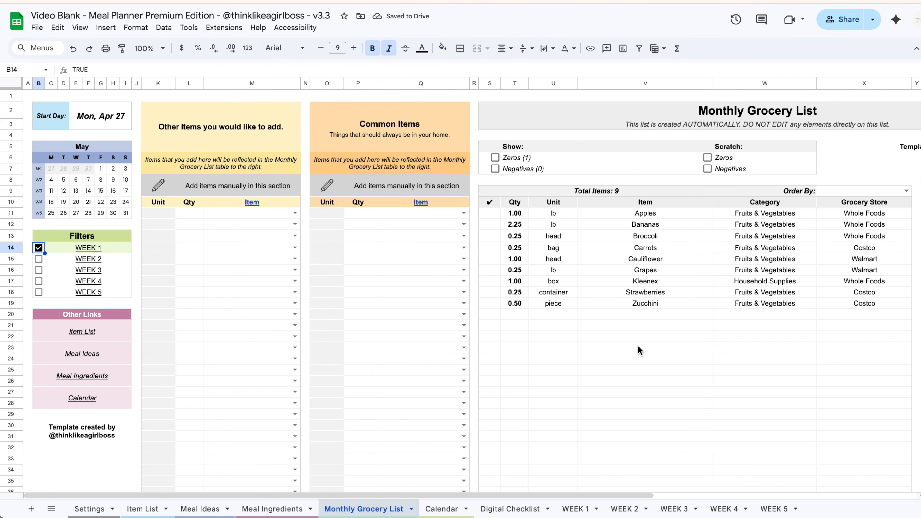
Add Fruit Salad as the first breakfast for Monday, May 4 on the WEEK 2 sheet, and check that week's Final Grocery List
left_click(631, 508)
left_click(366, 116)
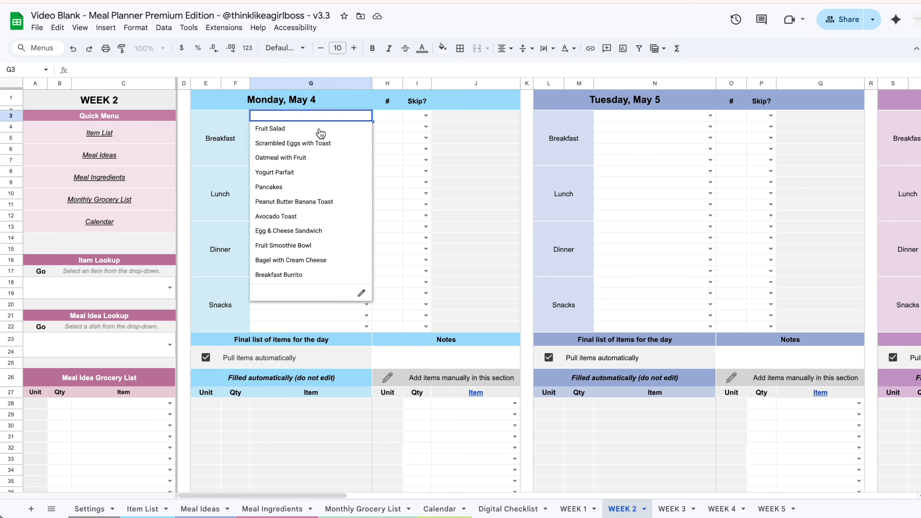
left_click(318, 128)
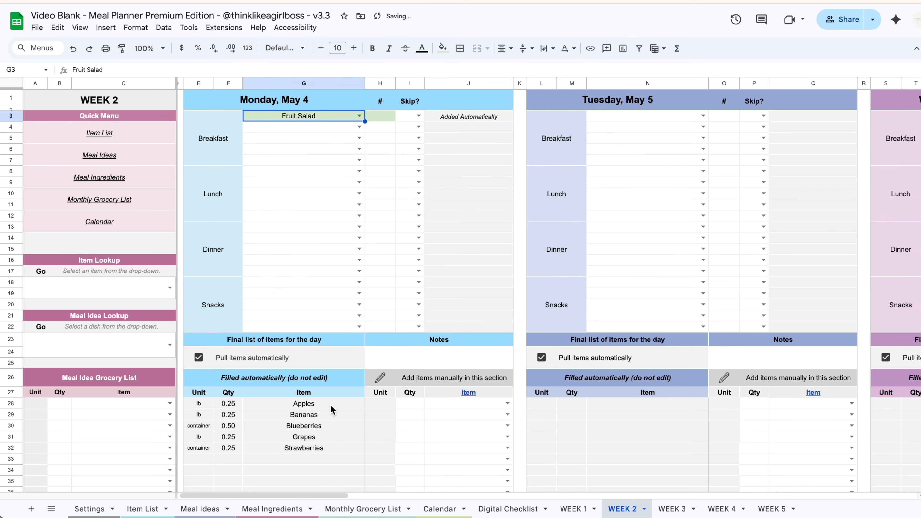
scroll(330, 405, "right", 15)
scroll(330, 405, "down", 5)
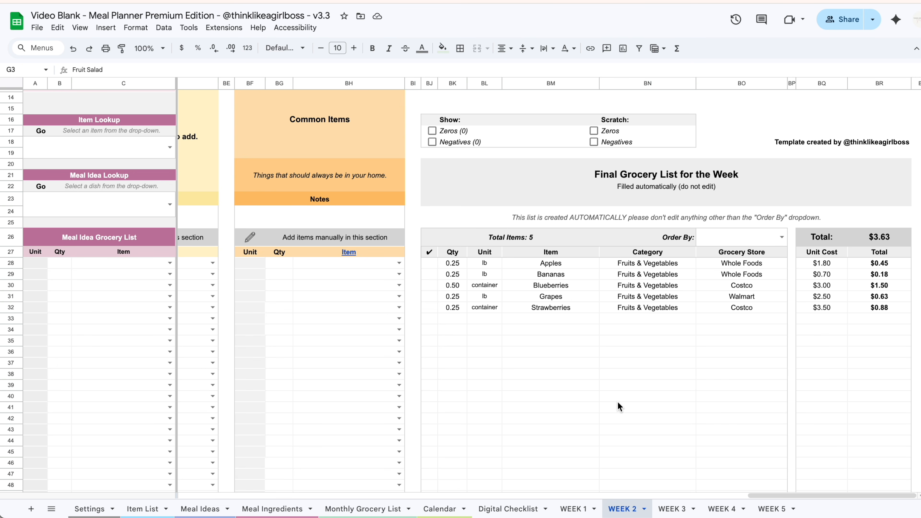
Include WEEK 2 in the Monthly Grocery List filters and review the combined items and costs
left_click(373, 514)
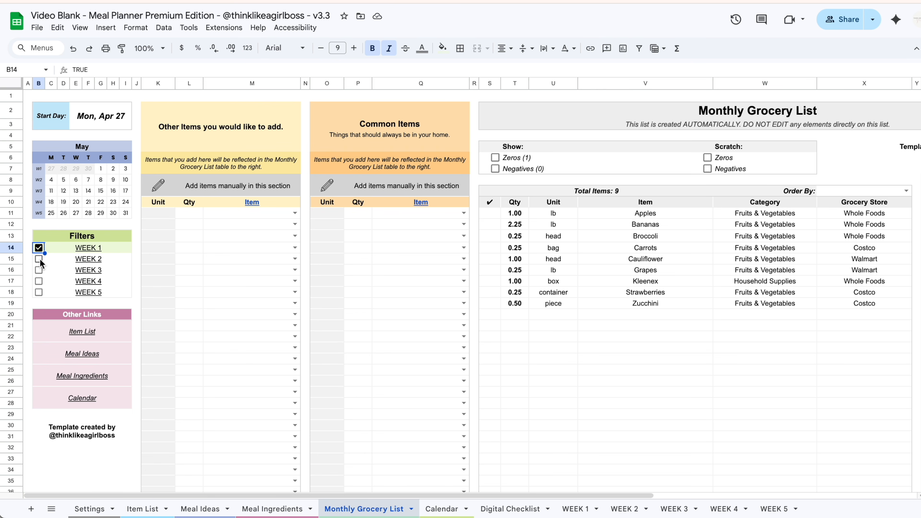
left_click(39, 258)
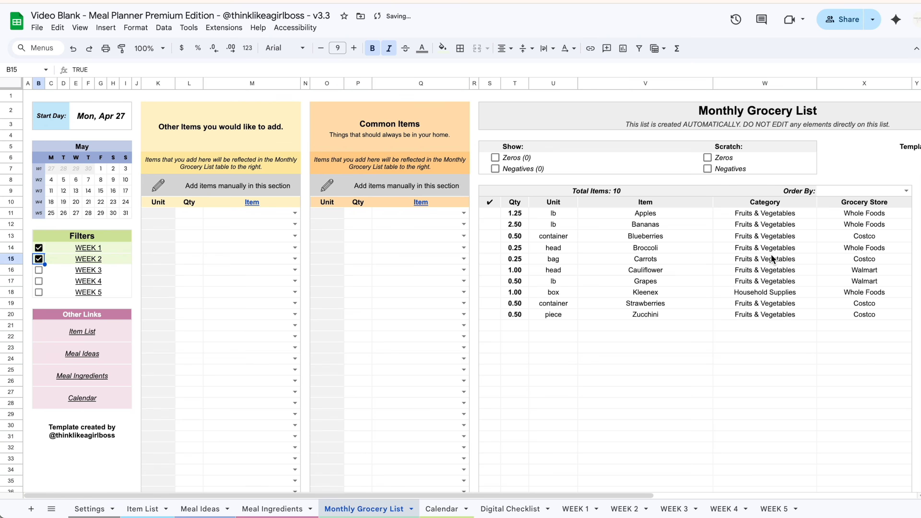
left_click(605, 330)
scroll(605, 329, "right", 5)
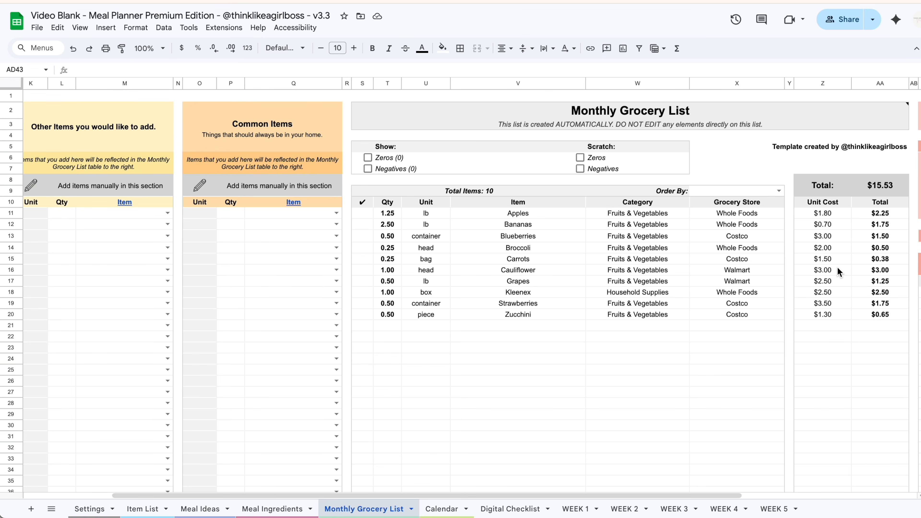
scroll(709, 287, "left", 5)
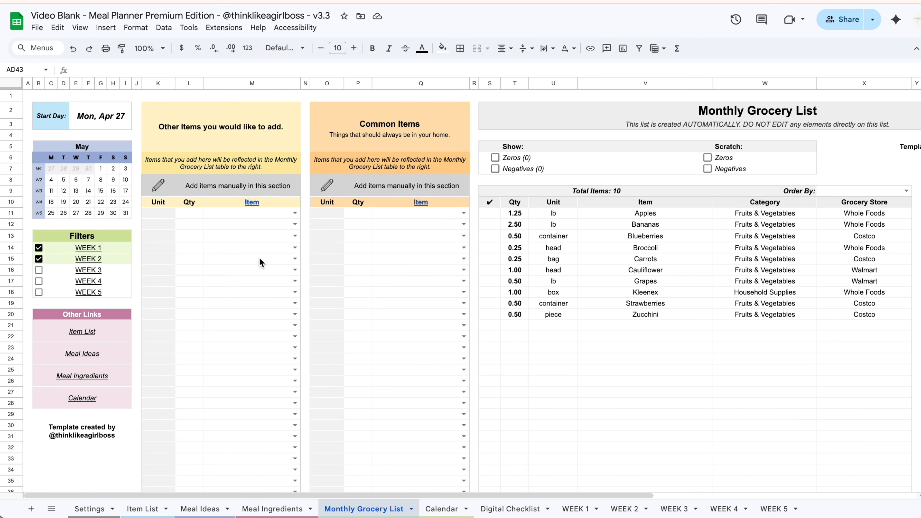
Add 1 Bananas in the first row of the Monthly Grocery List sheet's other items section
left_click(295, 213)
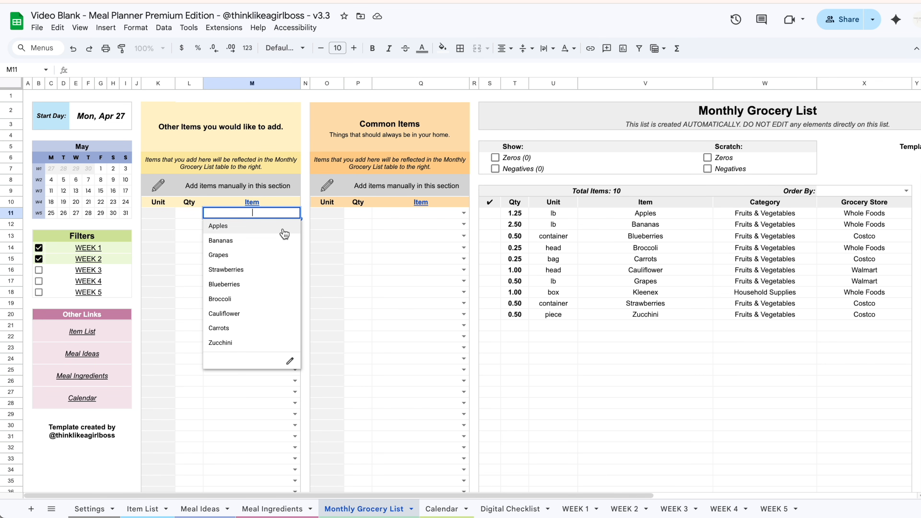
left_click(464, 213)
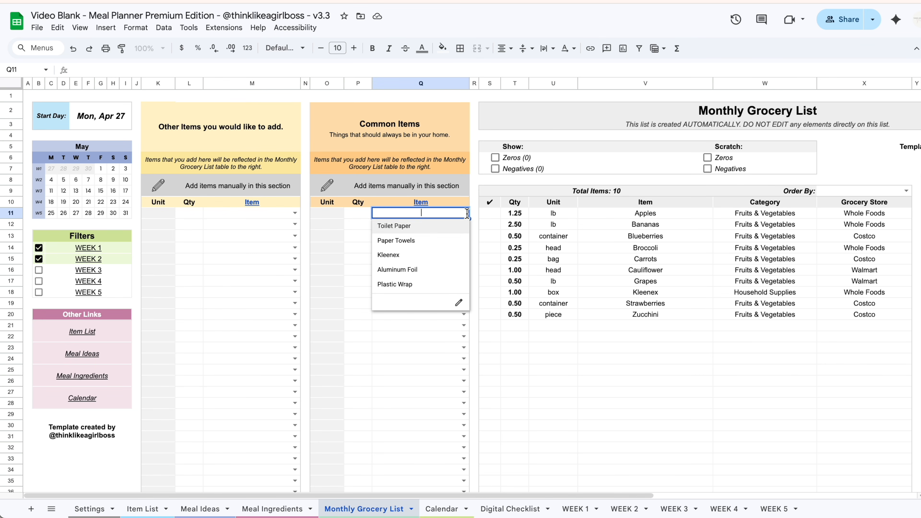
left_click(192, 218)
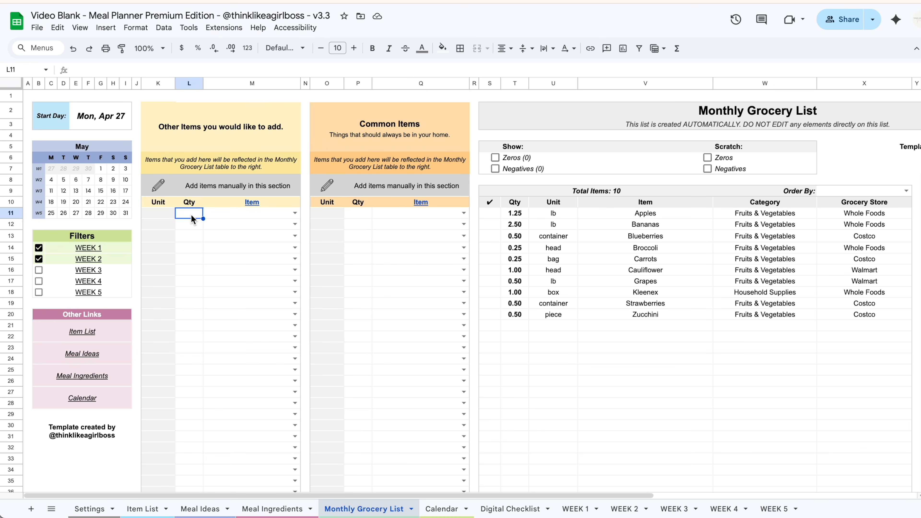
type("1")
left_click(295, 213)
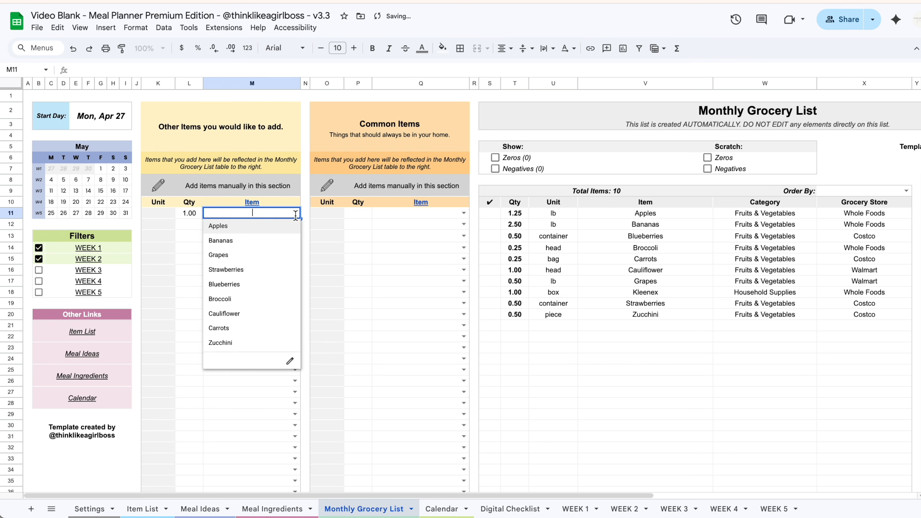
left_click(267, 241)
Add Kleenex with a quantity of -1 in the first row of the Common Items section
left_click(354, 215)
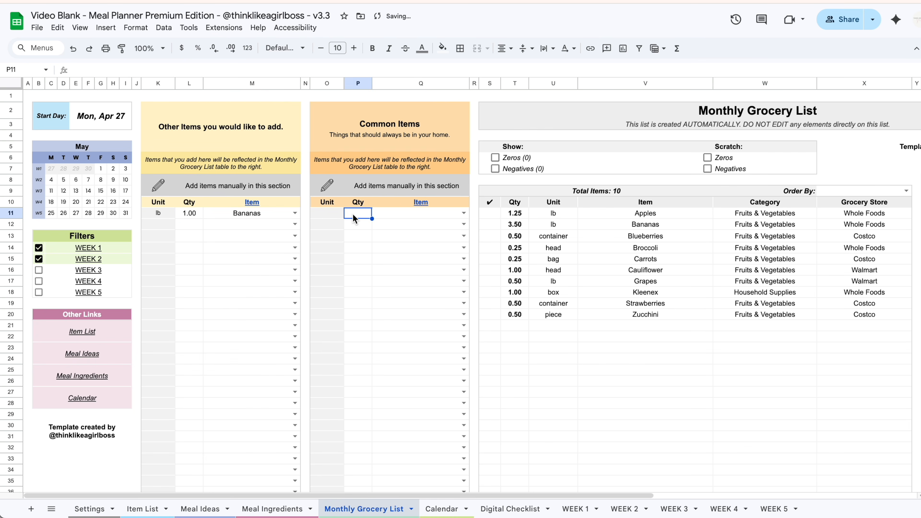
left_click(464, 213)
left_click(428, 260)
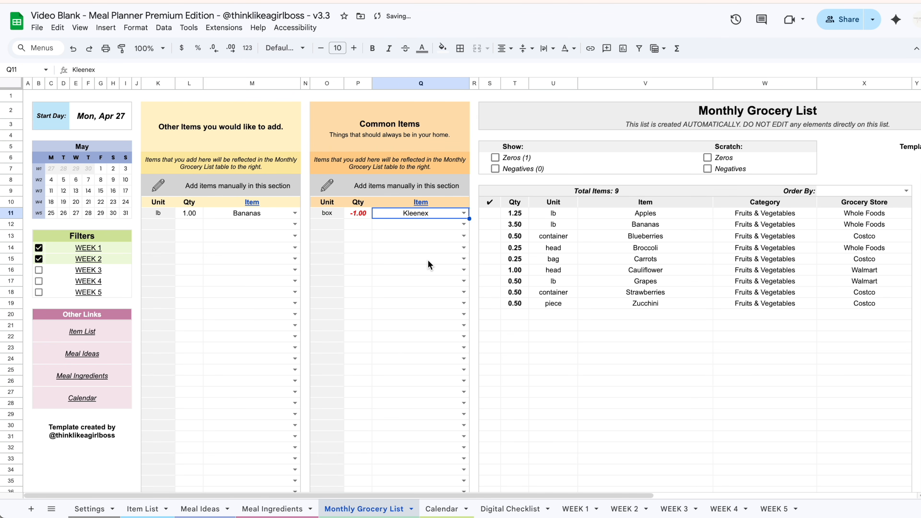
Order the Monthly Grocery List by Grocery Store
scroll(428, 259, "right", 5)
left_click(719, 191)
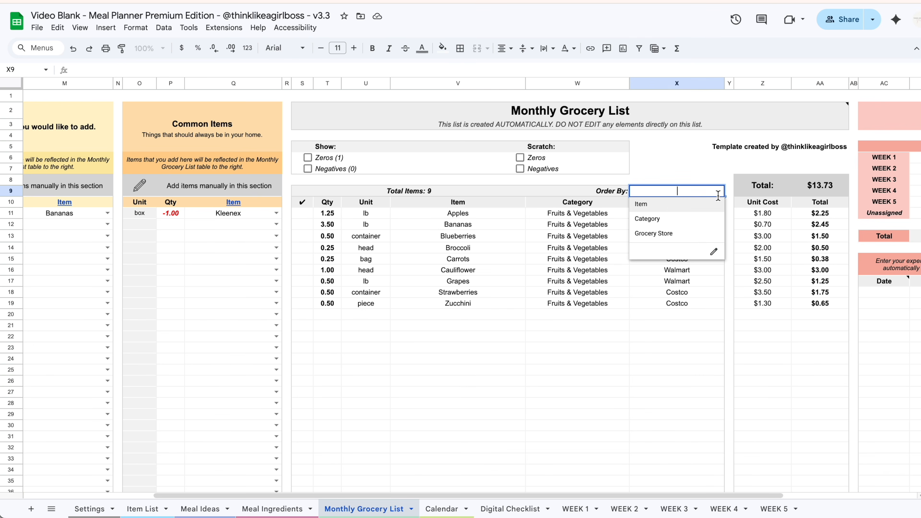
left_click(691, 235)
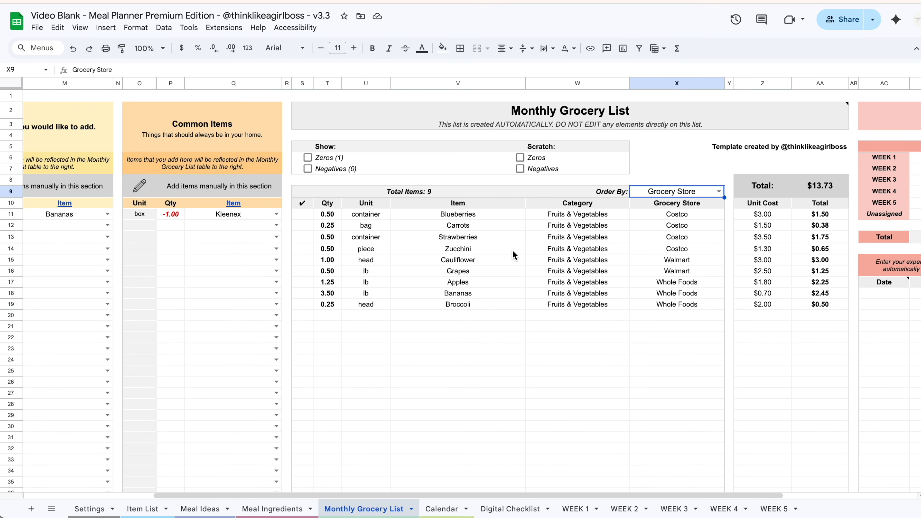
Turn on both the Show and Scratch options for zeros and negatives in the Monthly Grocery List
left_click(307, 158)
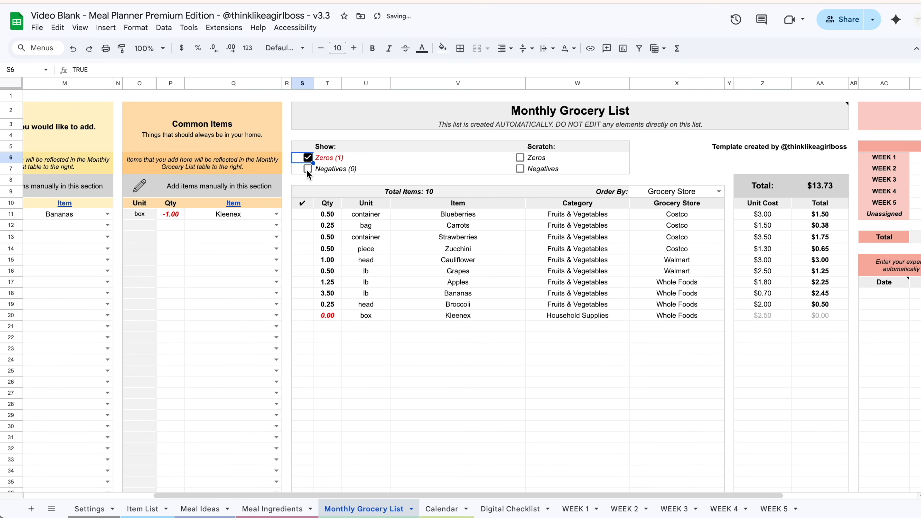
left_click(307, 169)
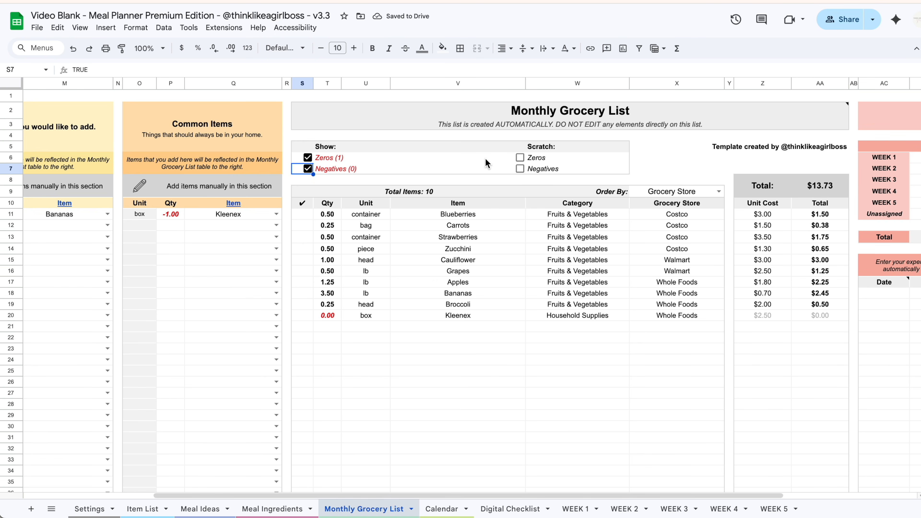
left_click(520, 157)
left_click(520, 169)
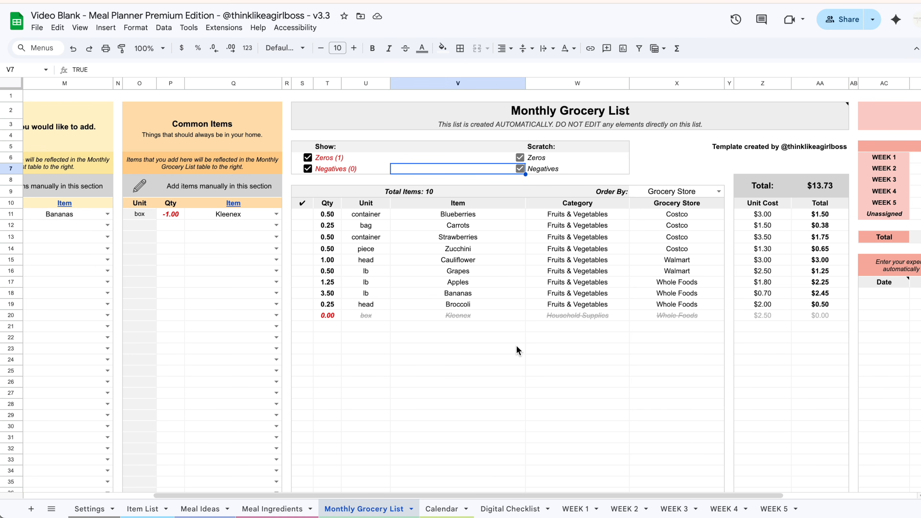
Turn off the Show options for zeros and negatives in the Monthly Grocery List
scroll(519, 350, "left", 5)
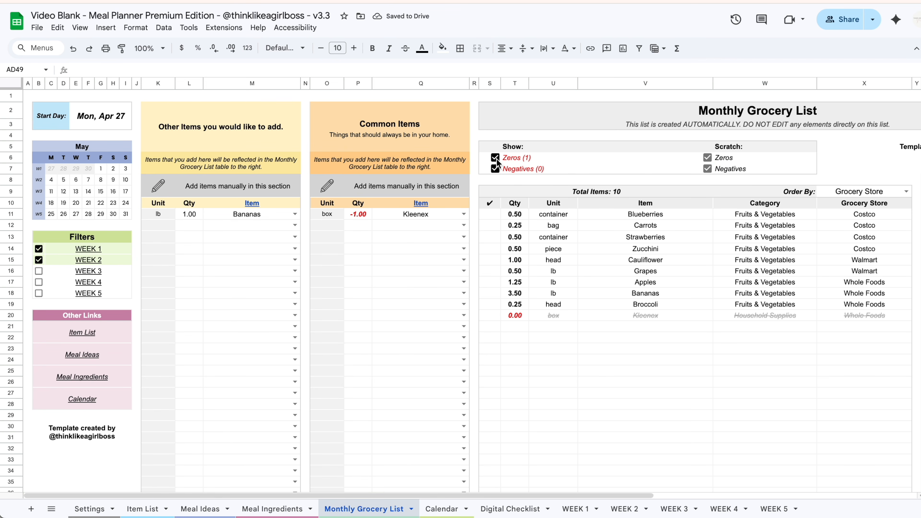
left_click(496, 158)
left_click(496, 168)
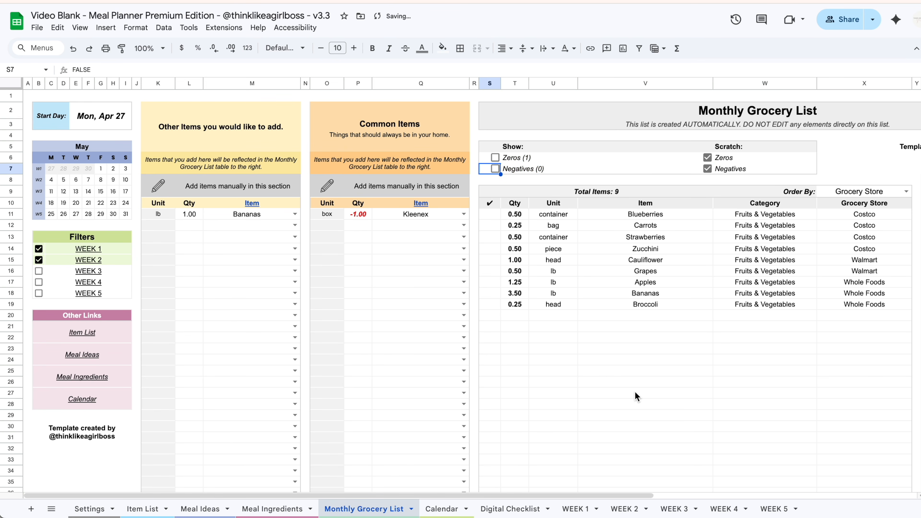
Mark Blueberries with an X in the checkmark column of the Monthly Grocery List, accepting the edit of the protected cell
scroll(637, 396, "right", 5)
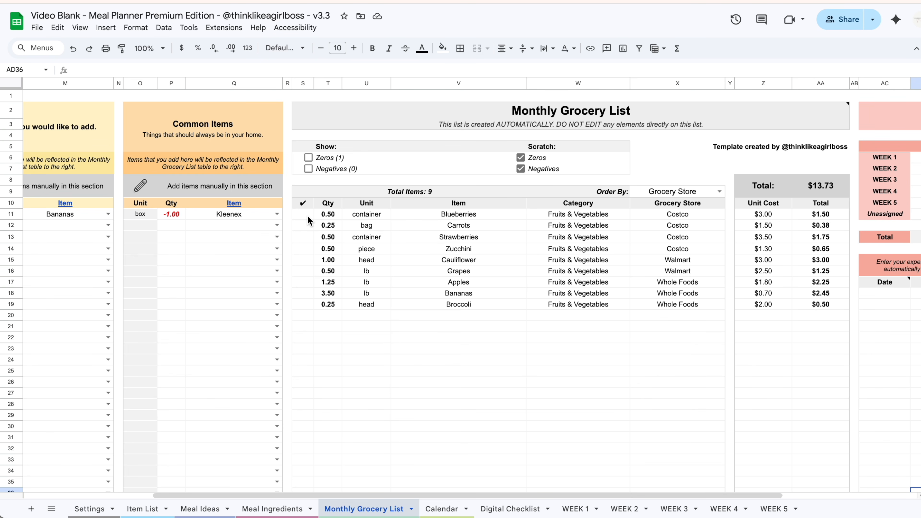
left_click_drag(307, 216, 302, 362)
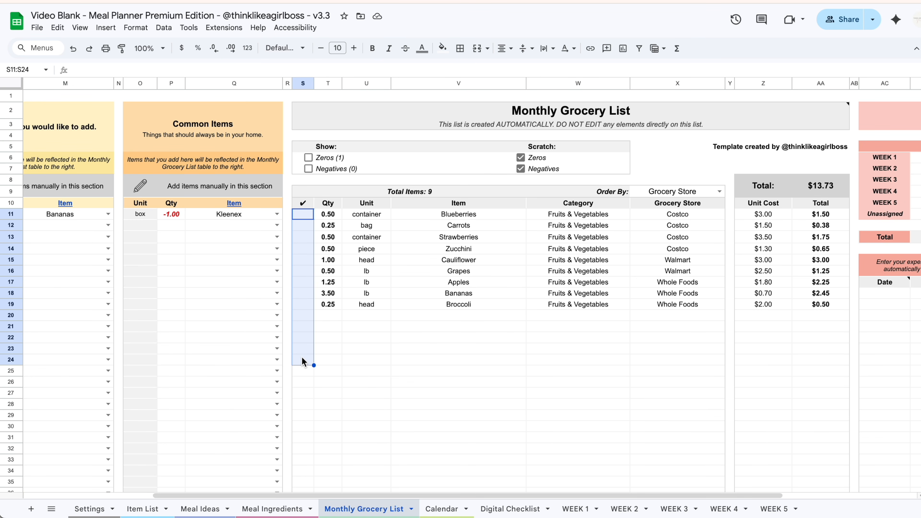
left_click(304, 218)
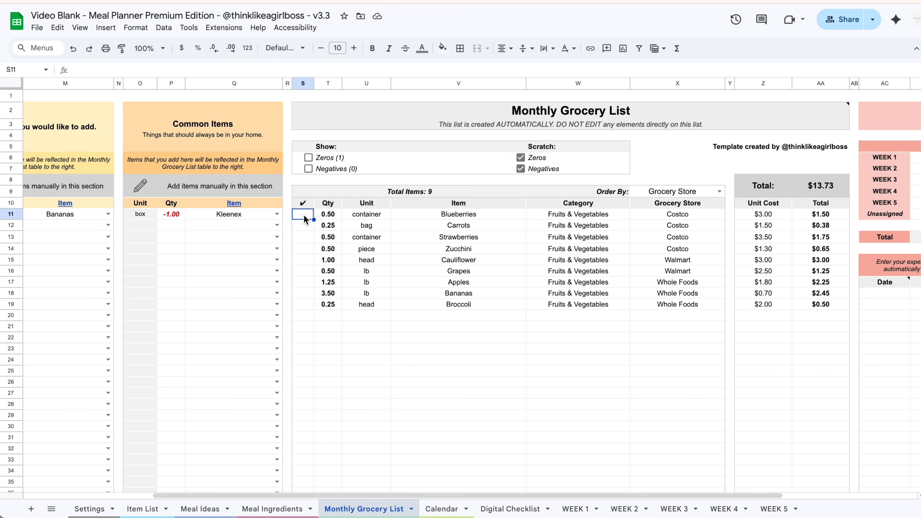
scroll(307, 221, "left", 1)
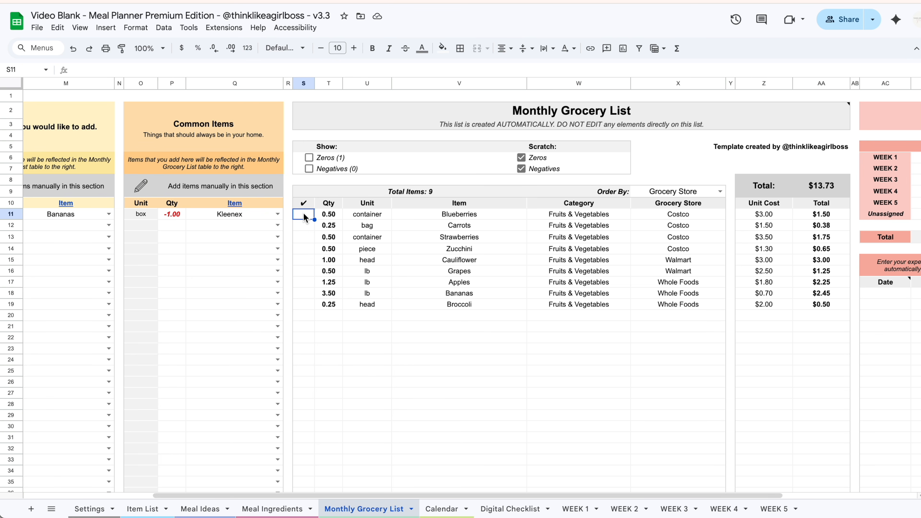
type("x")
key("Return")
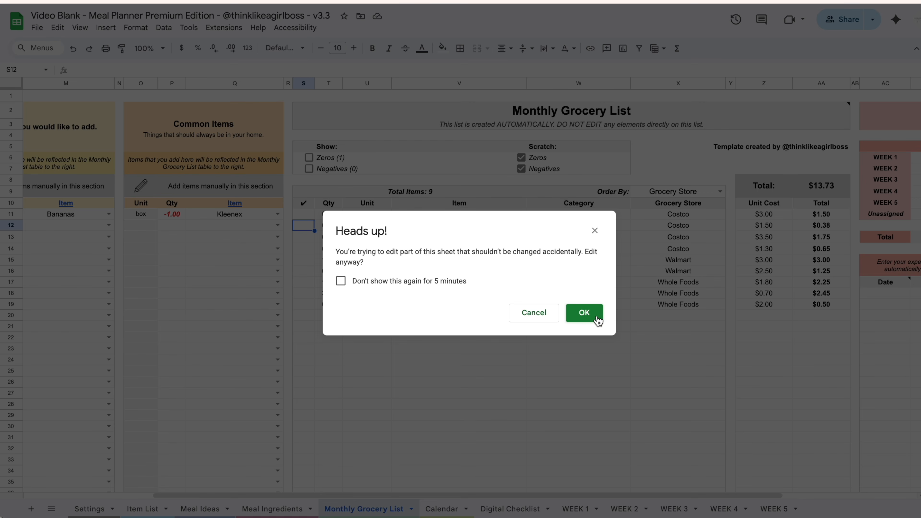
left_click(584, 313)
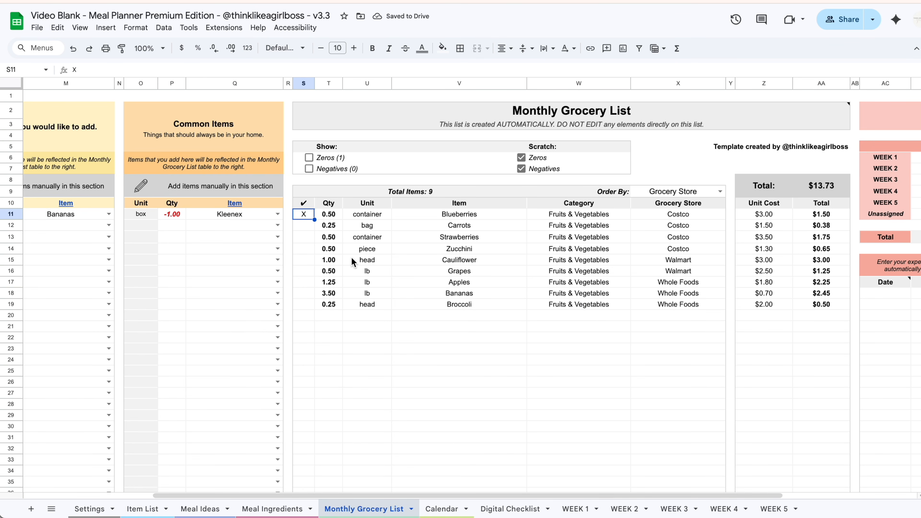
Order the Monthly Grocery List by Item, and undo the recent ordering changes together with the X in the checkmark column
left_click(720, 191)
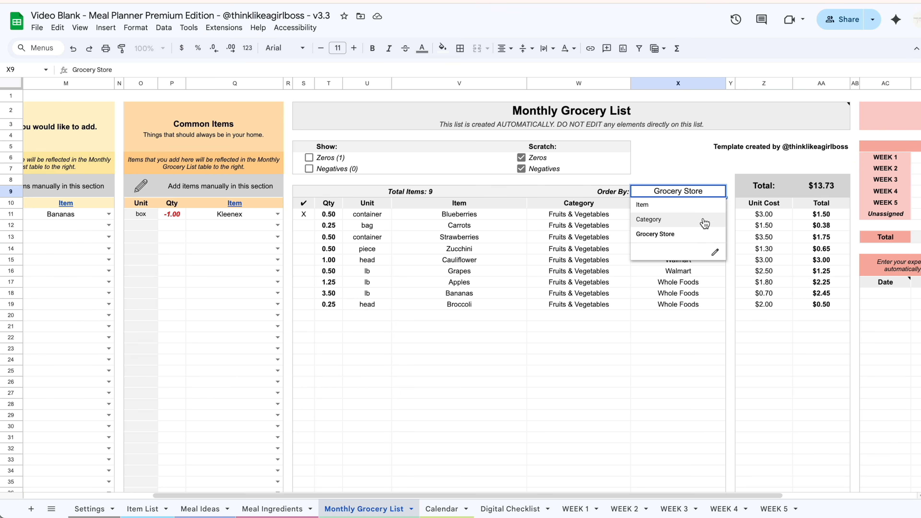
left_click(644, 204)
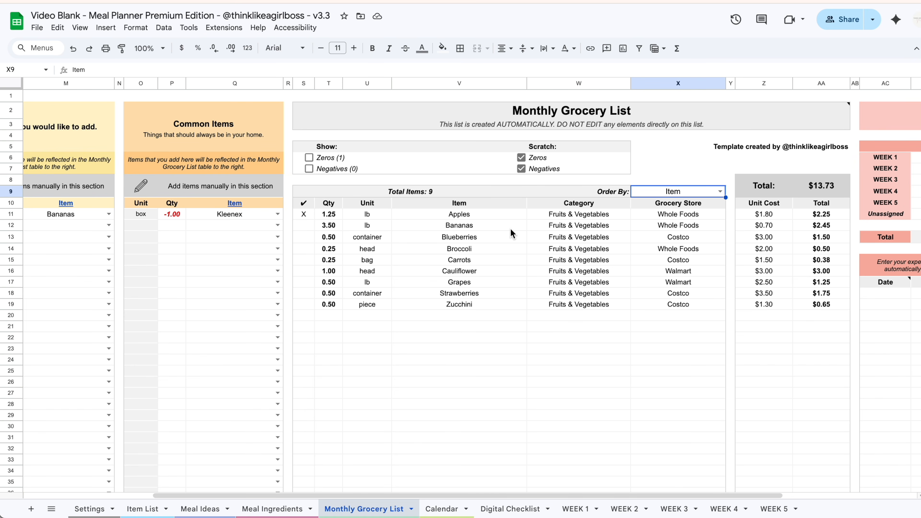
key("ctrl+z")
key("ctrl+z")
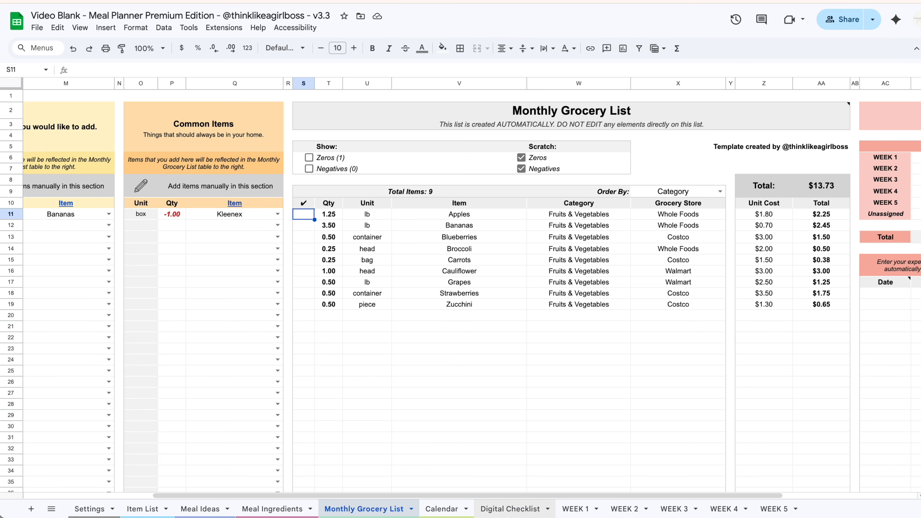
Examine the blank Digital Checklist sheet and its editable columns, comparing it with the Monthly Grocery List
left_click(509, 510)
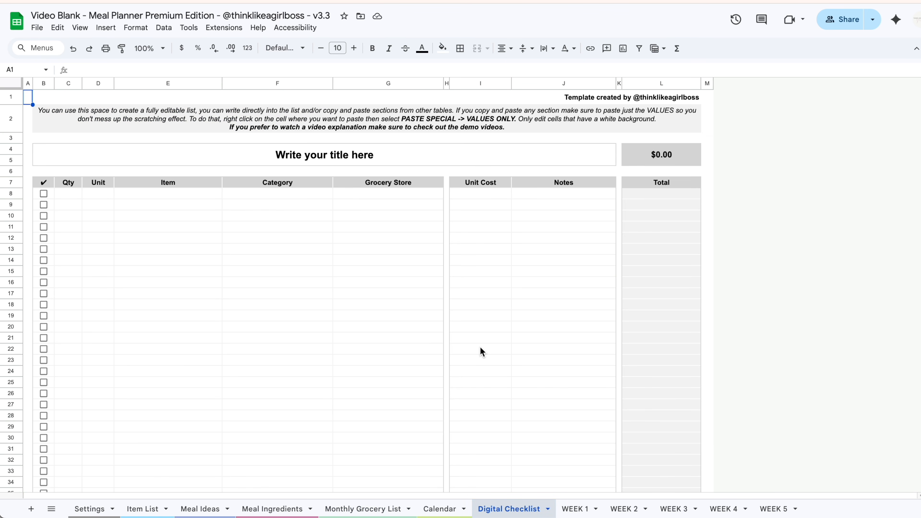
left_click_drag(69, 198, 535, 368)
left_click(546, 331)
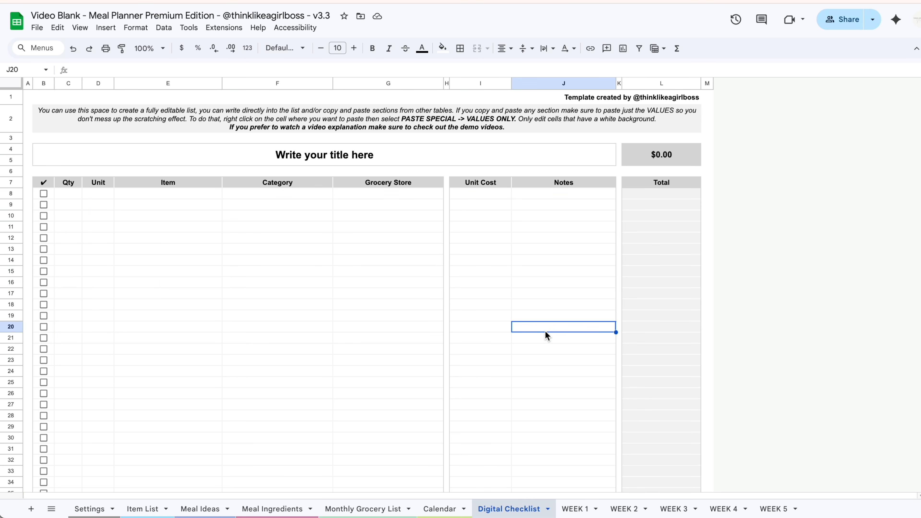
left_click(347, 509)
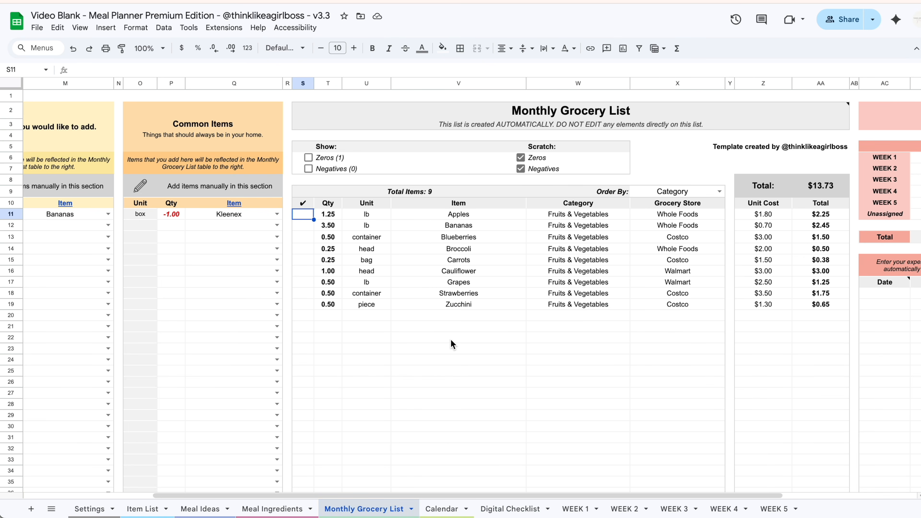
left_click(505, 509)
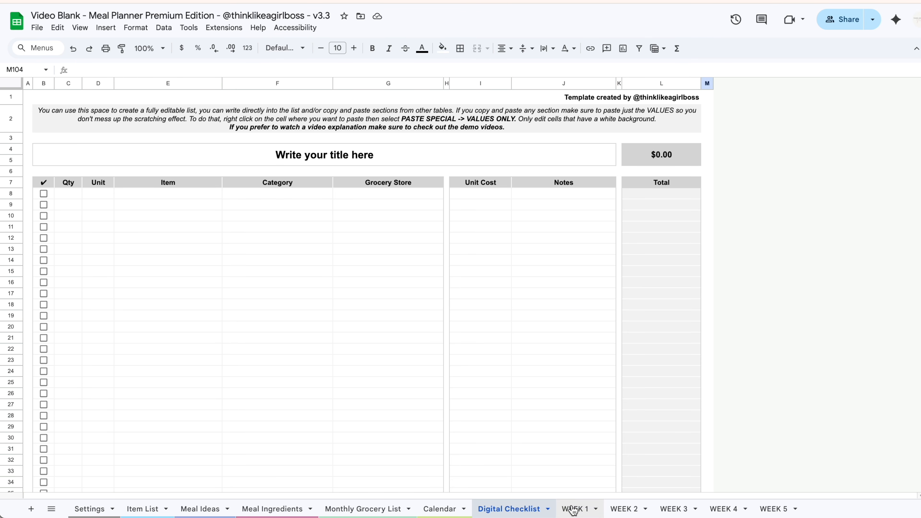
Copy all rows of the WEEK 1 Final Grocery List for the Week, from Qty through Unit Cost
left_click(574, 510)
scroll(700, 412, "right", 15)
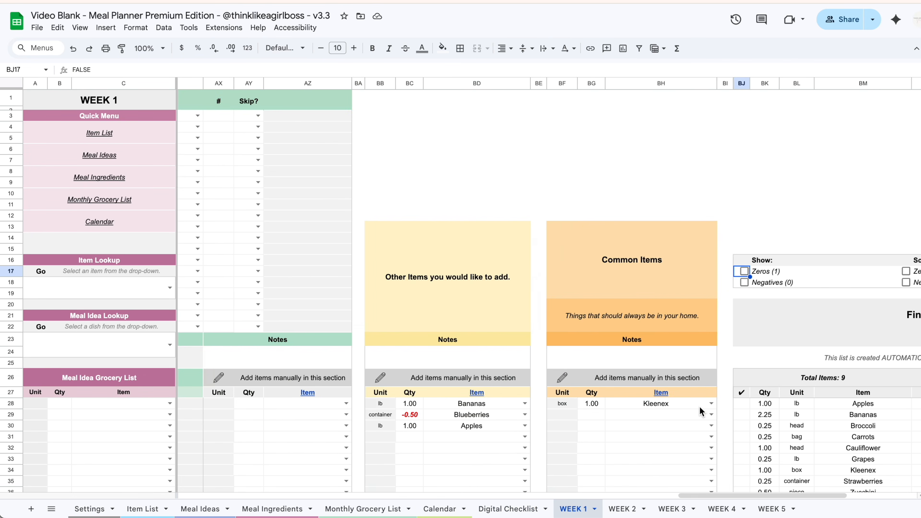
scroll(701, 412, "down", 3)
scroll(700, 412, "down", 1)
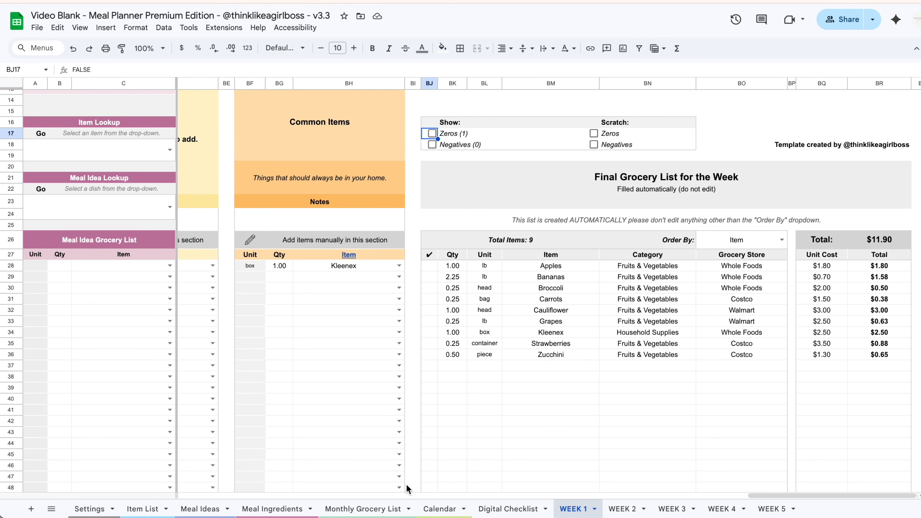
left_click(362, 508)
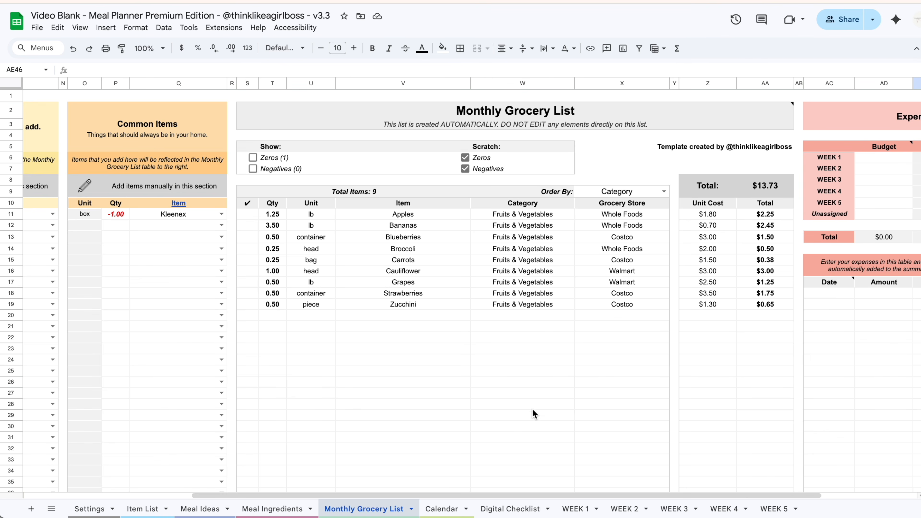
left_click(577, 509)
scroll(633, 345, "down", 2)
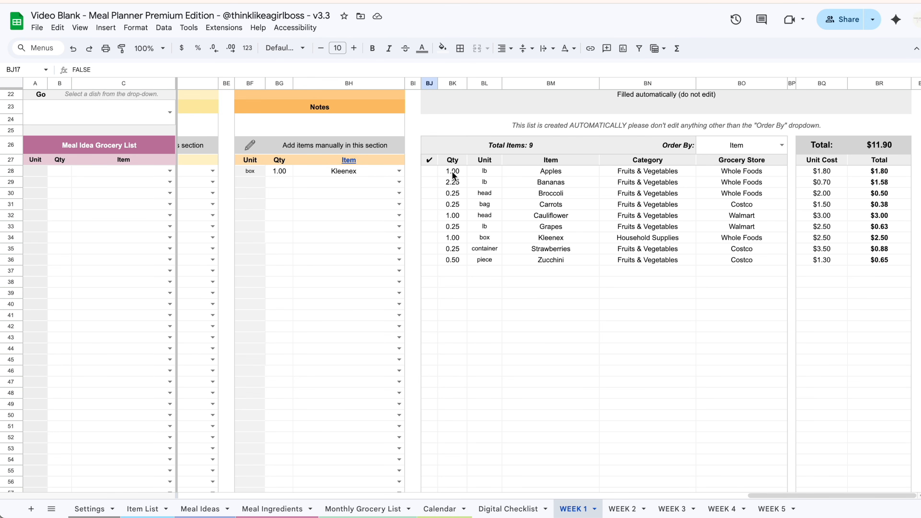
left_click_drag(453, 175, 817, 258)
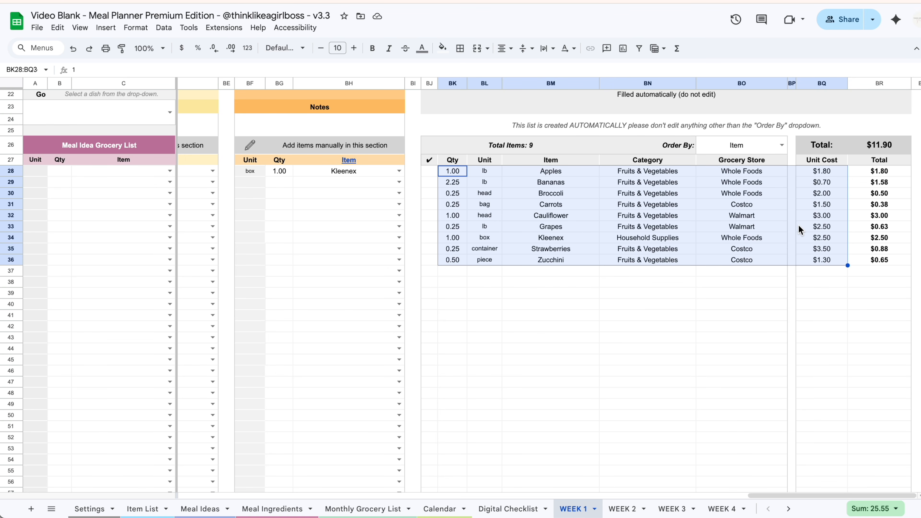
key("ctrl+c")
Paste the copied grocery rows as values only into the Digital Checklist, starting at the first Qty cell
left_click(500, 509)
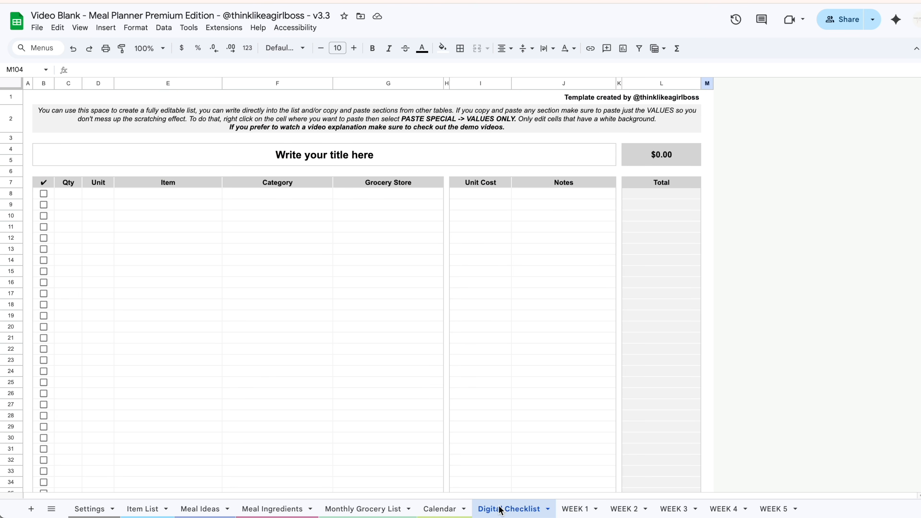
left_click(74, 196)
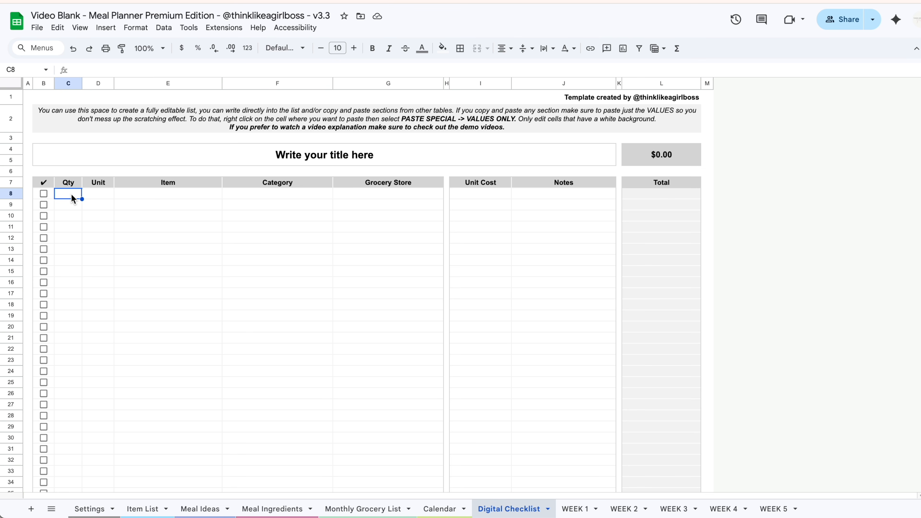
right_click(71, 193)
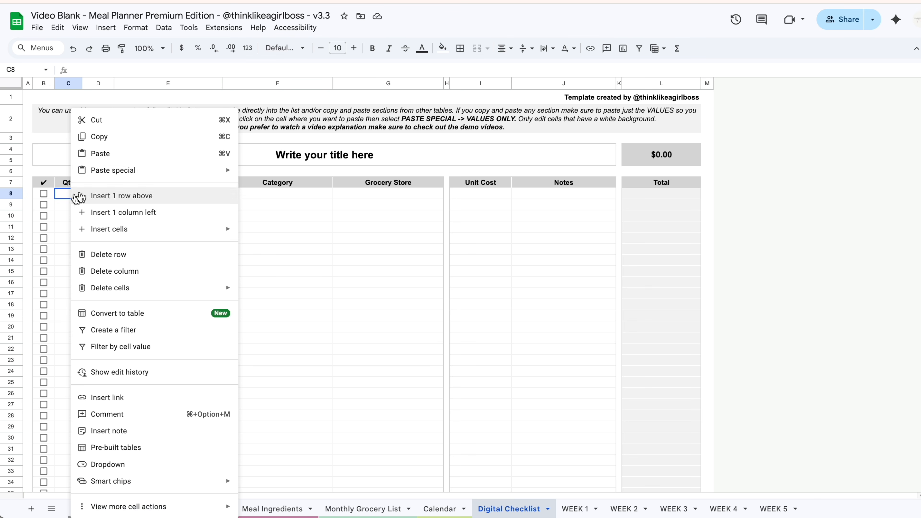
mouse_move(160, 179)
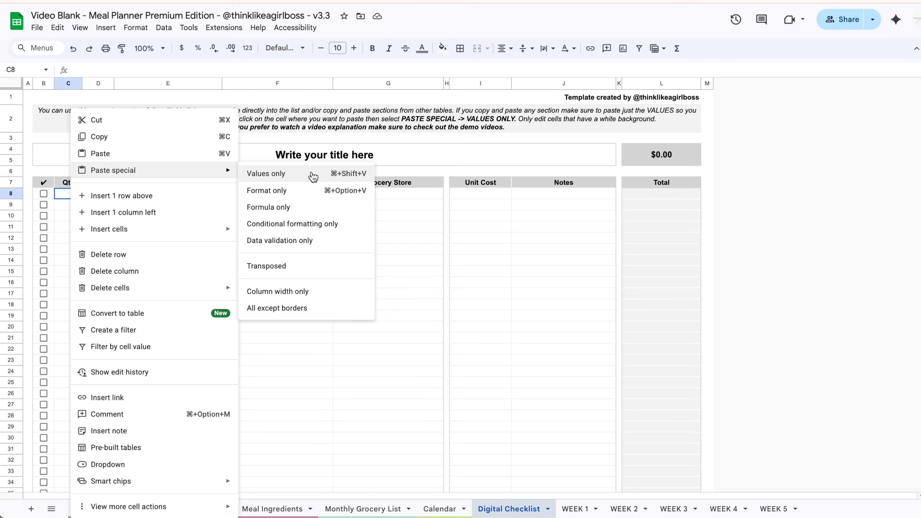
left_click(313, 177)
left_click(389, 382)
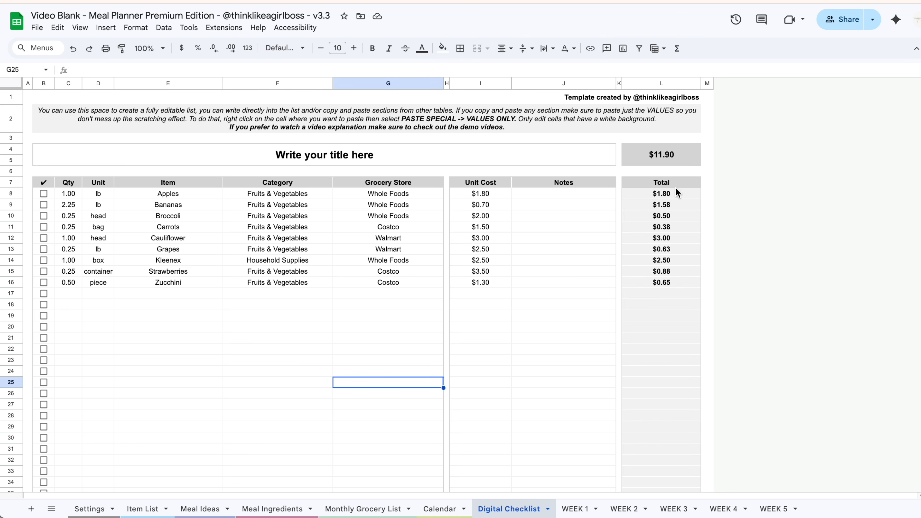
Check off Apples, Bananas, Broccoli and Carrots in the Digital Checklist
left_click(44, 194)
left_click(44, 204)
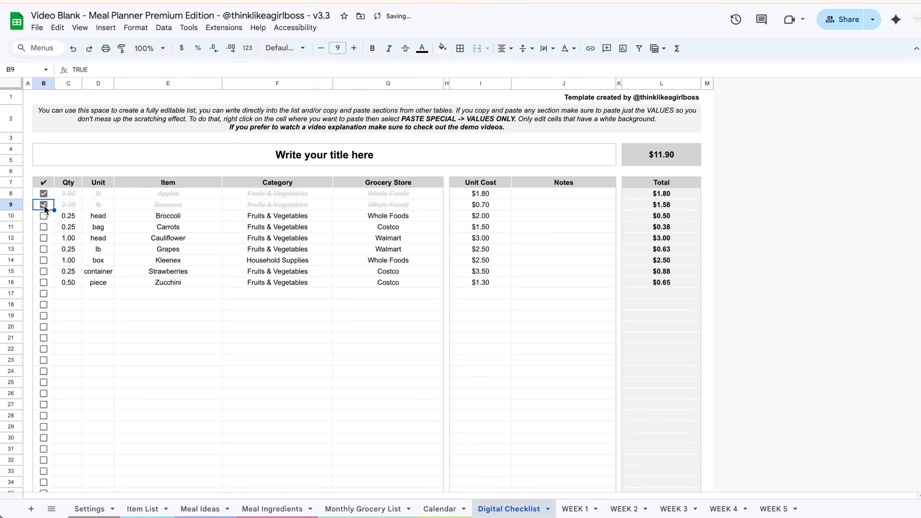
left_click(43, 217)
left_click(44, 227)
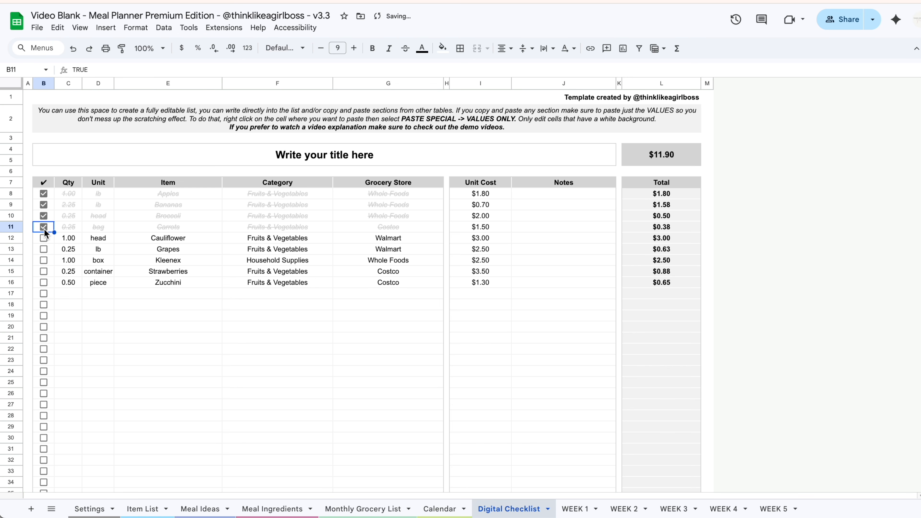
Inspect the editable cells of the Digital Checklist, including an empty item row and the Notes, Unit Cost and Qty columns
left_click_drag(68, 295, 389, 296)
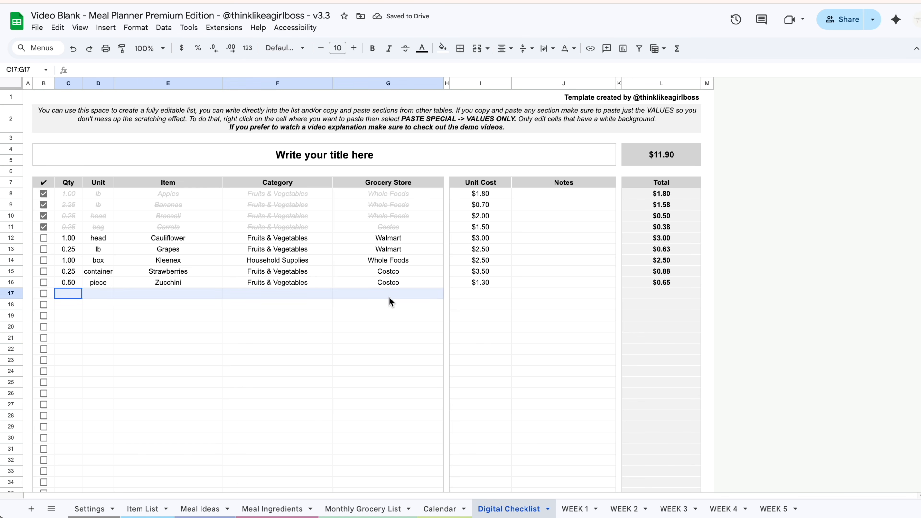
left_click(567, 218)
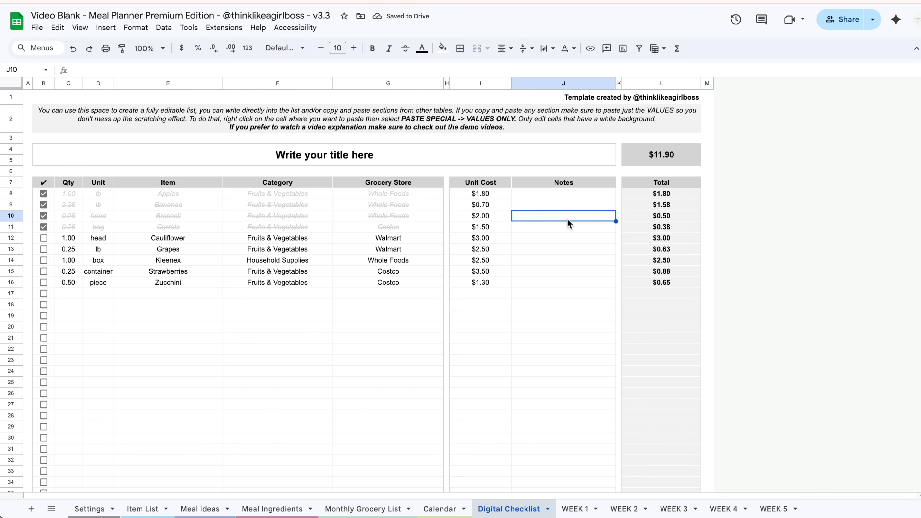
left_click(499, 207)
left_click(74, 206)
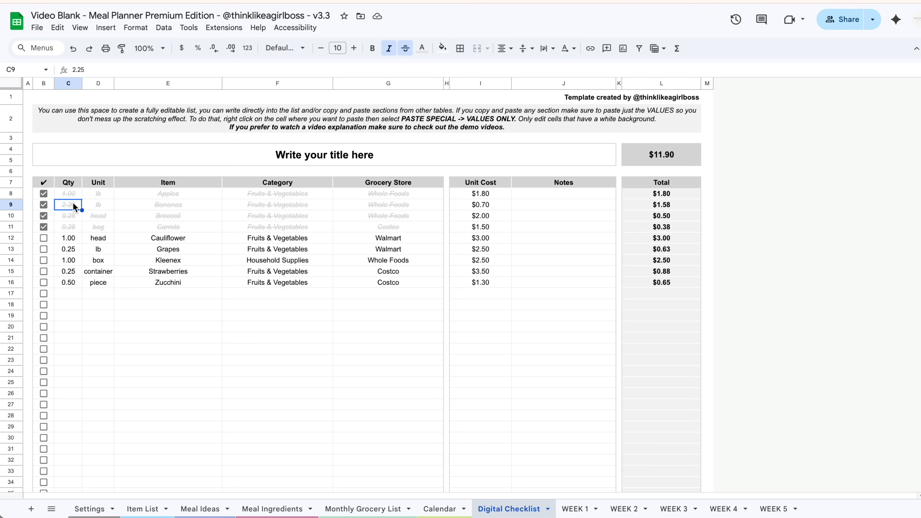
left_click(364, 297)
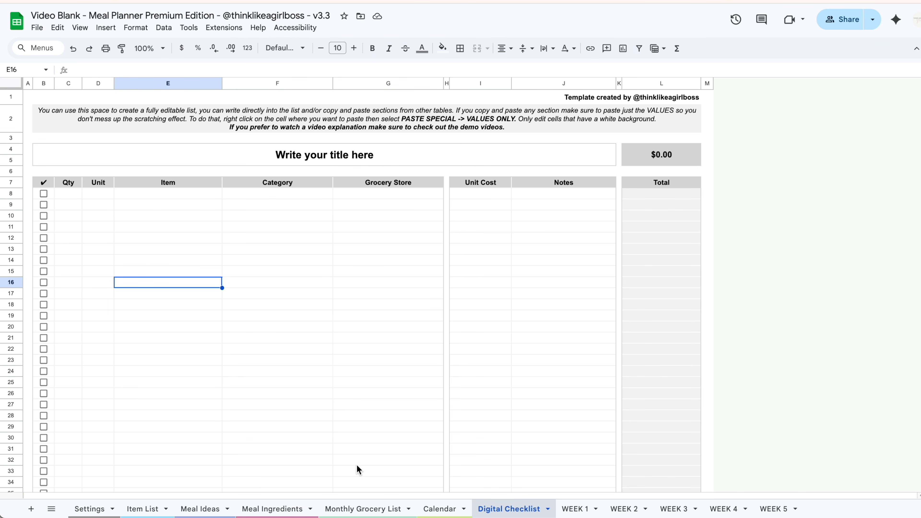
Review the Monthly Grocery List with its filters, and the Item List, Meal Ideas and Meal Ingredients sheets
left_click(359, 509)
scroll(634, 360, "right", 10)
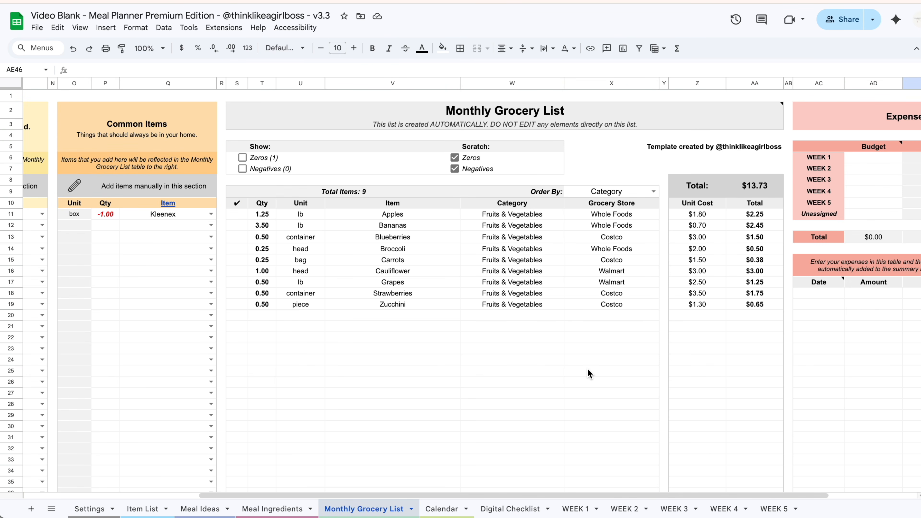
scroll(587, 369, "left", 6)
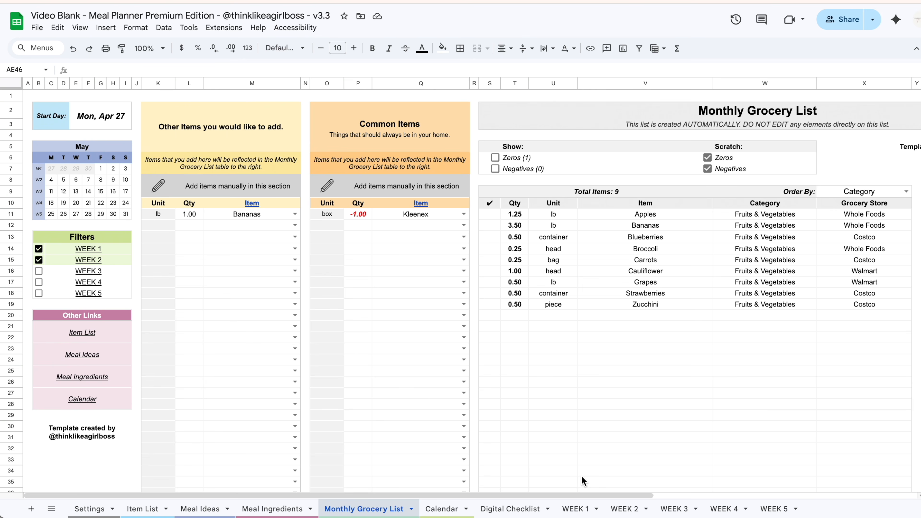
left_click(141, 510)
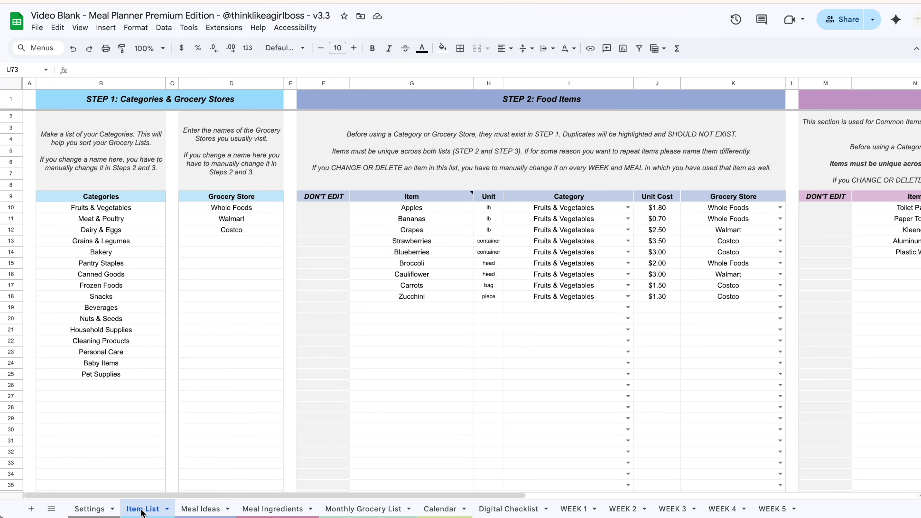
left_click(209, 509)
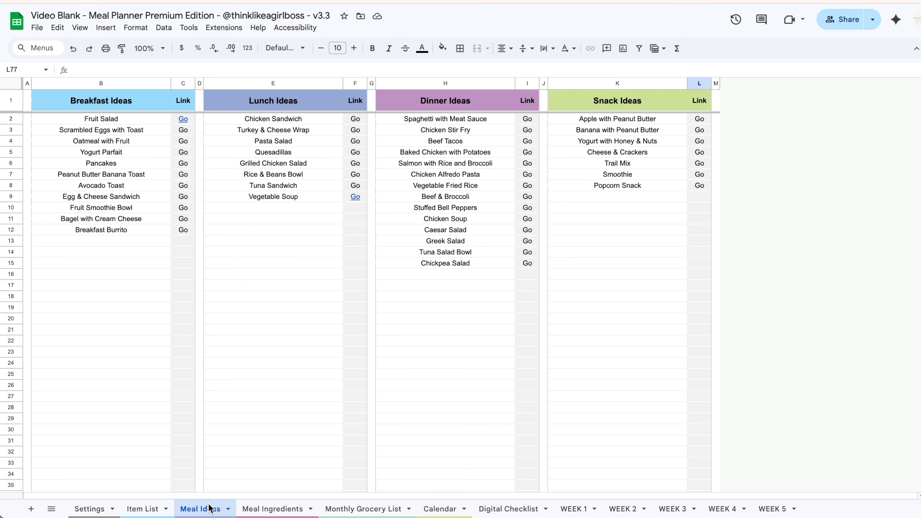
left_click(271, 509)
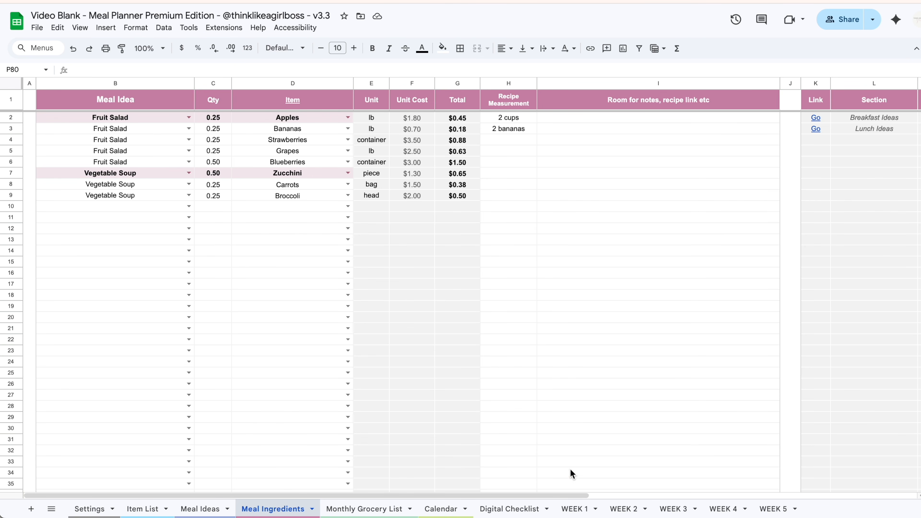
Look through the WEEK 1 sheet, from the daily meal sections to the Final Grocery List for the Week
left_click(580, 509)
scroll(699, 293, "right", 15)
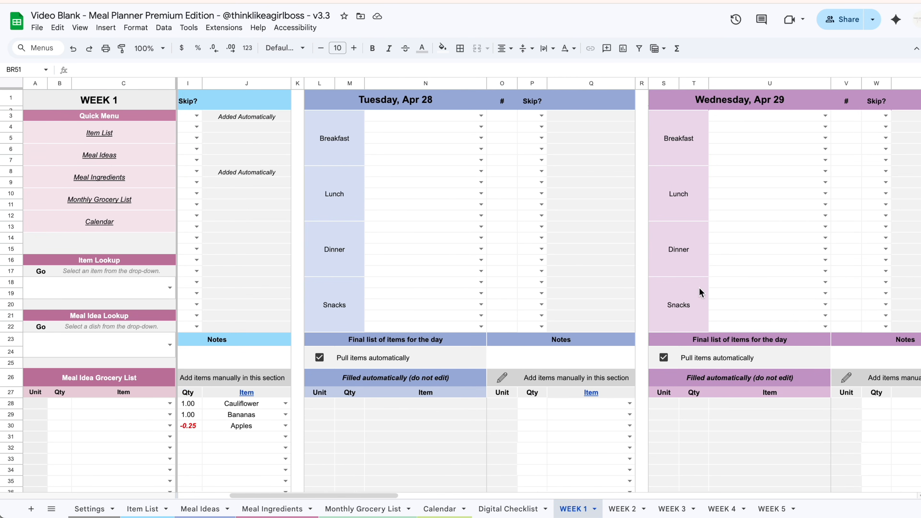
scroll(699, 288, "right", 20)
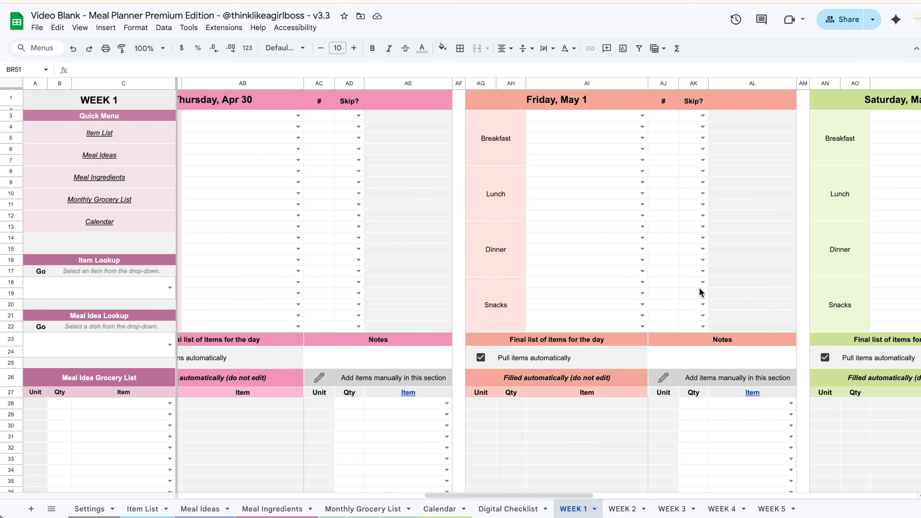
scroll(699, 287, "down", 5)
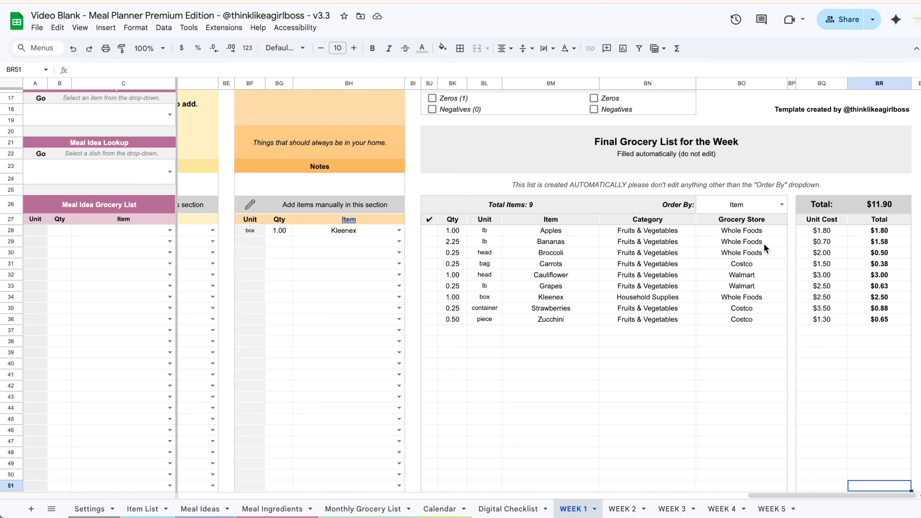
scroll(764, 245, "up", 5)
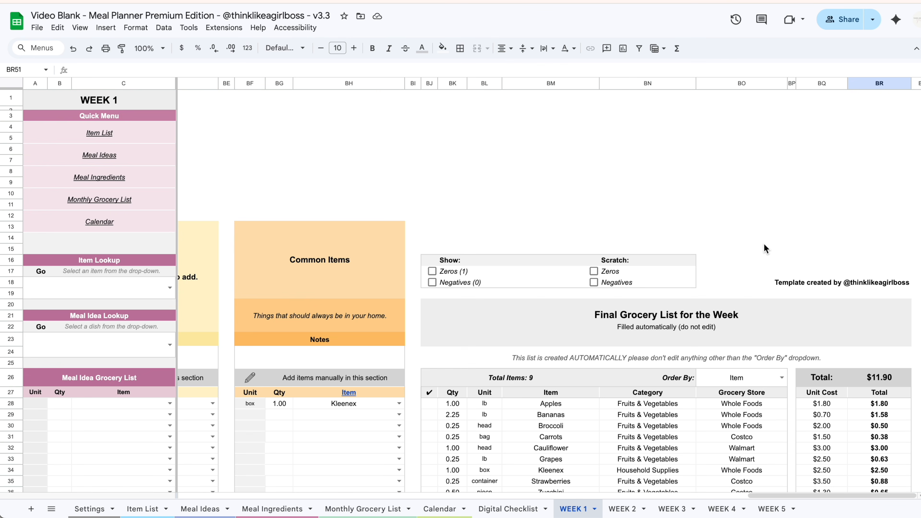
scroll(764, 248, "left", 20)
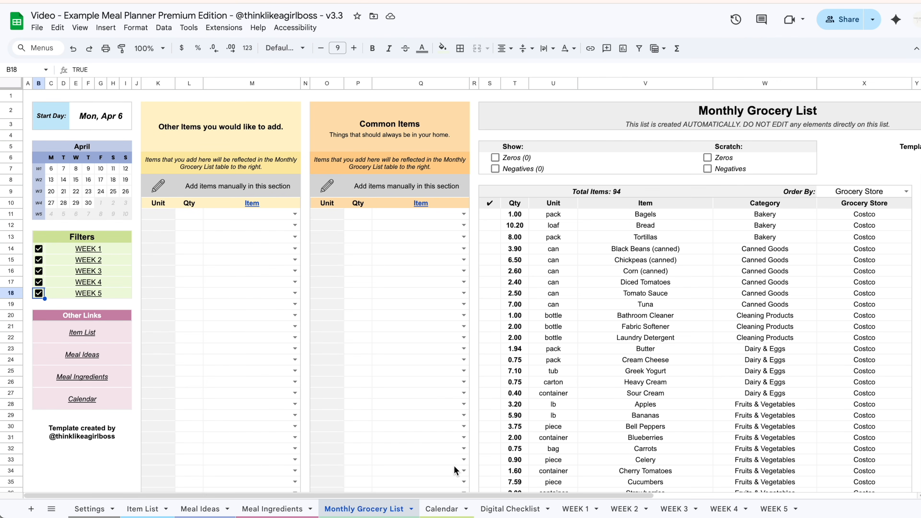
Review the Calendar from WEEK 1 through WEEK 5, along with the WEEK 1 sheet and the Start Day on the Monthly Grocery List
left_click(450, 511)
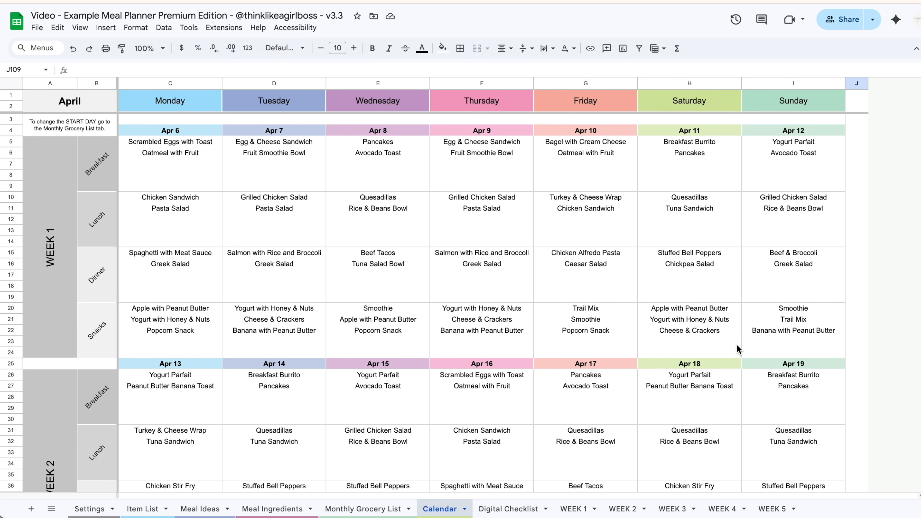
scroll(739, 349, "down", 12)
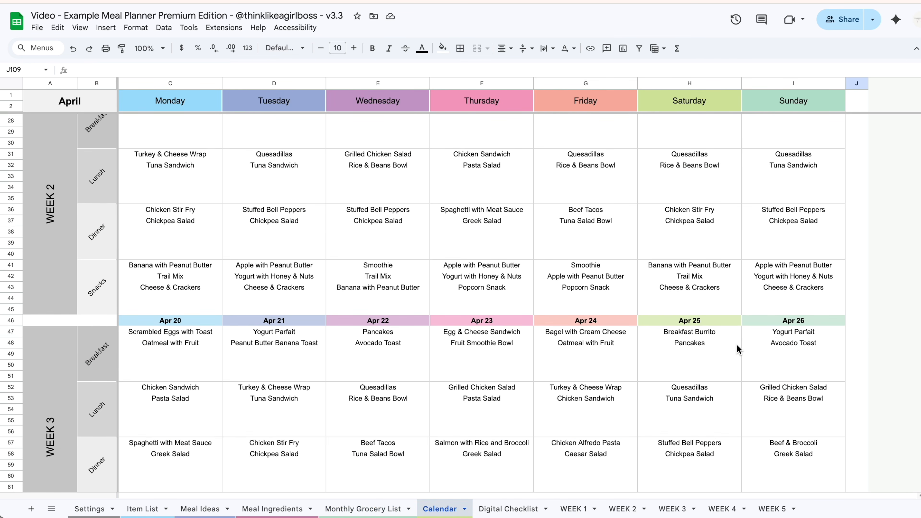
scroll(738, 349, "down", 10)
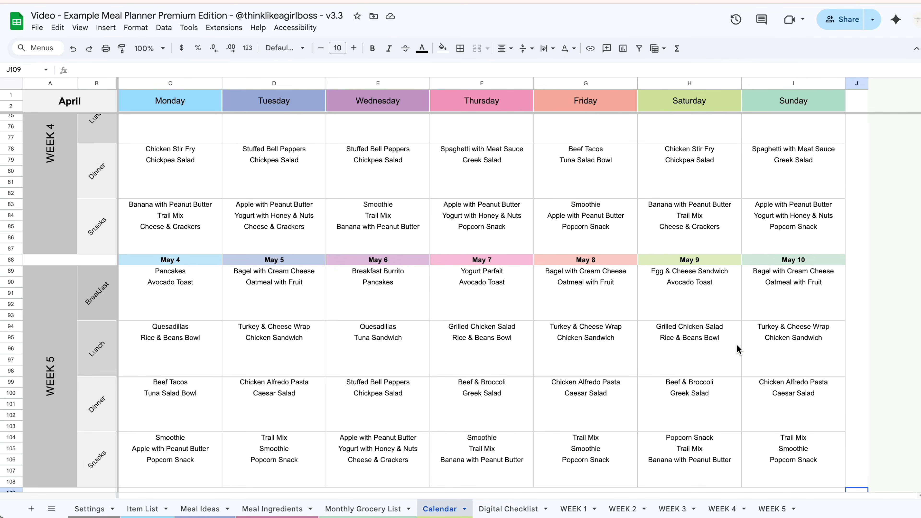
scroll(737, 348, "up", 20)
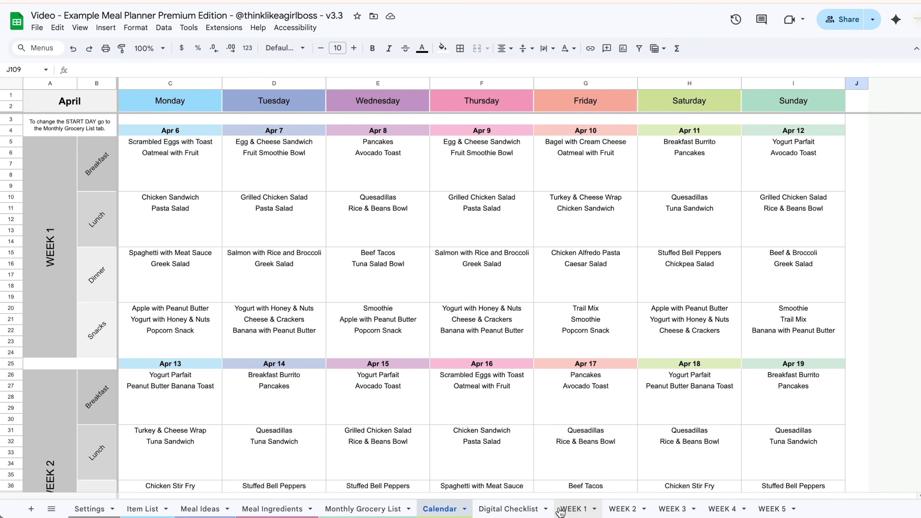
left_click(575, 509)
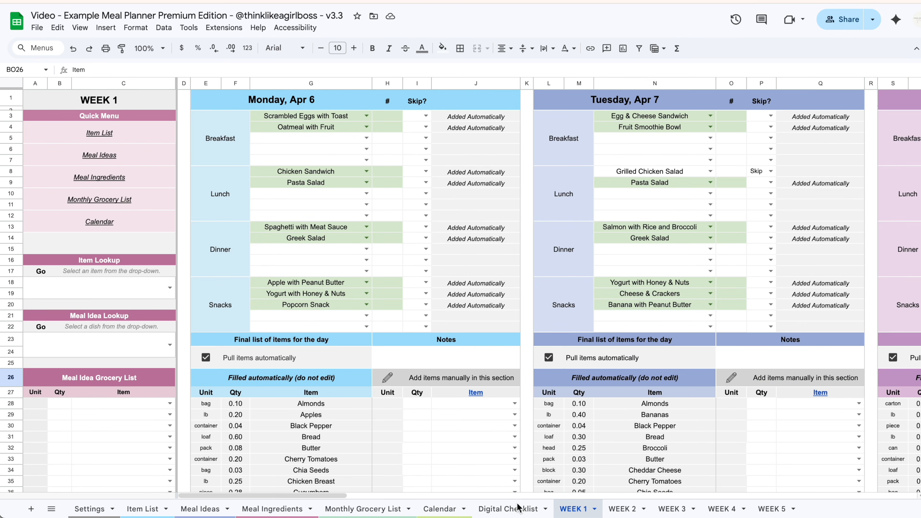
left_click(440, 510)
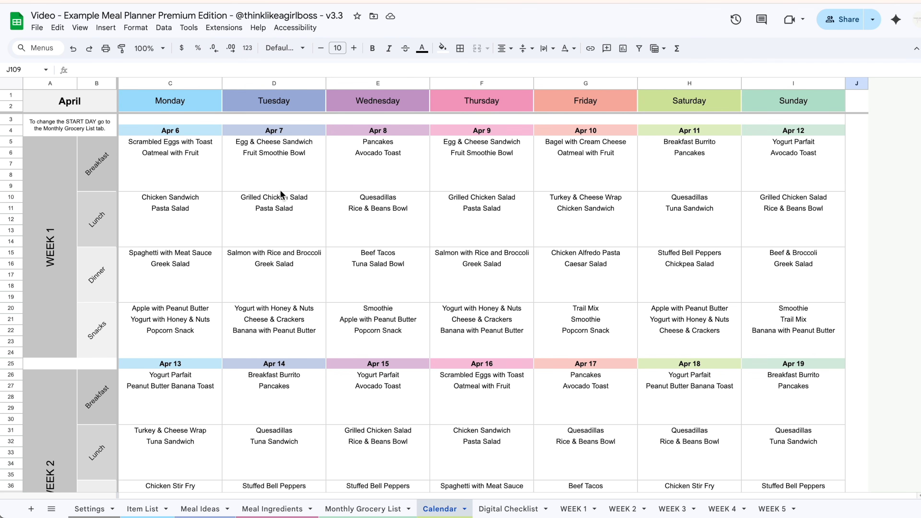
left_click(363, 509)
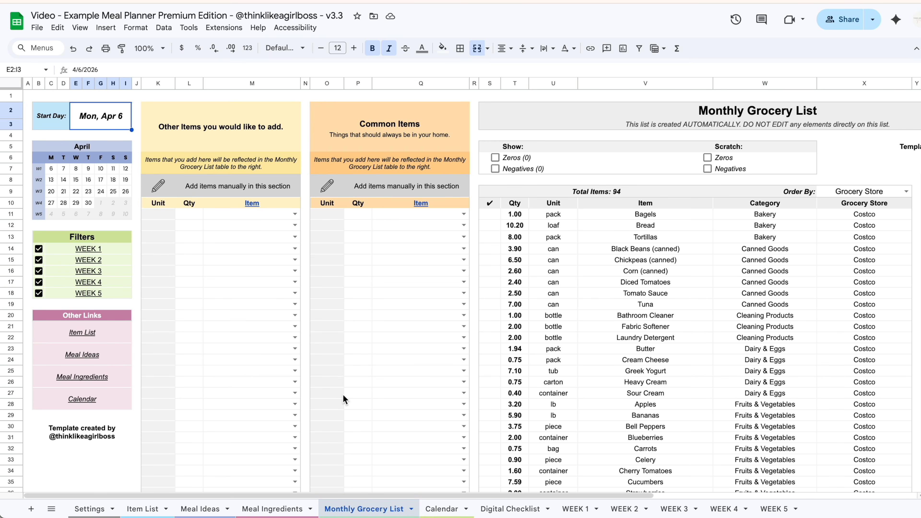
left_click(438, 508)
scroll(644, 386, "down", 20)
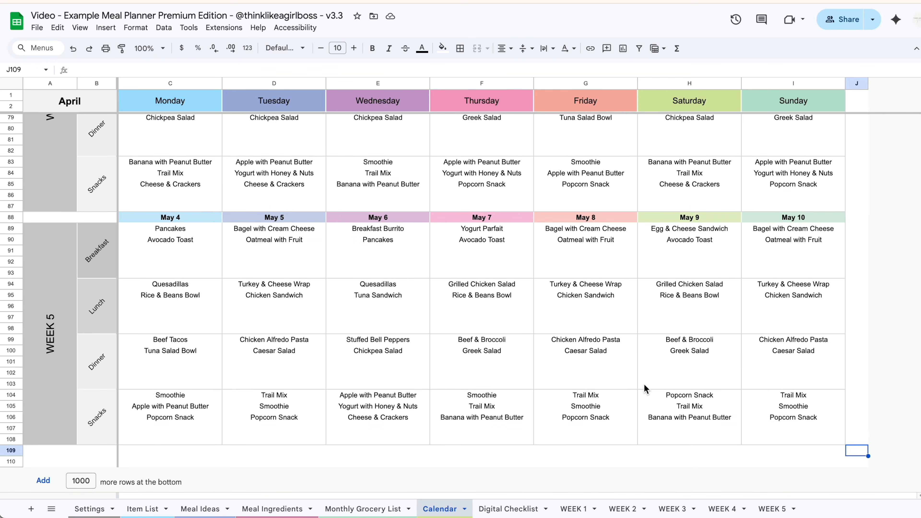
scroll(644, 388, "up", 20)
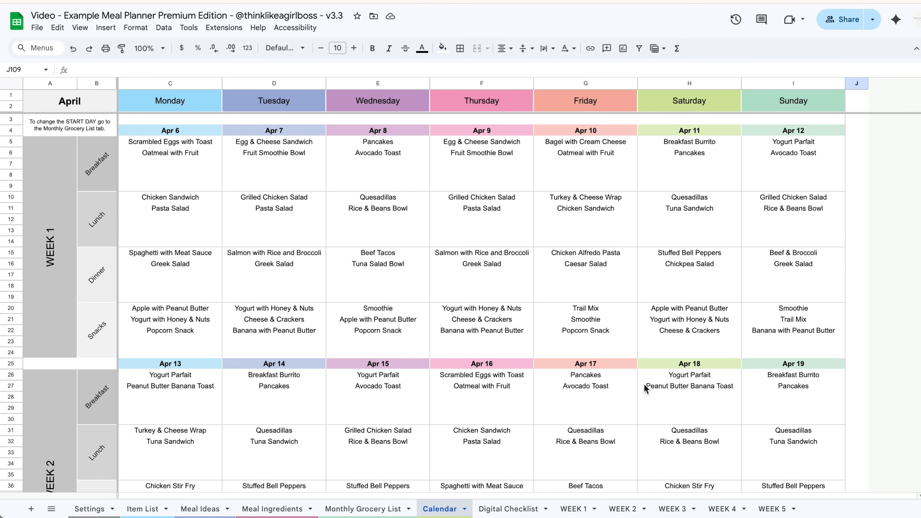
Set the WEEK 3 budget to 400 in the Expense Tracker on the Monthly Grocery List sheet
left_click(381, 512)
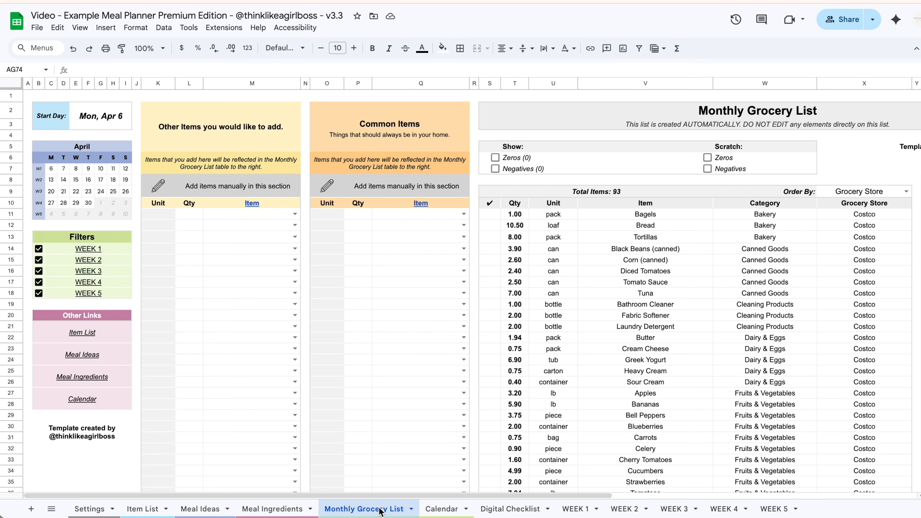
scroll(587, 331, "right", 10)
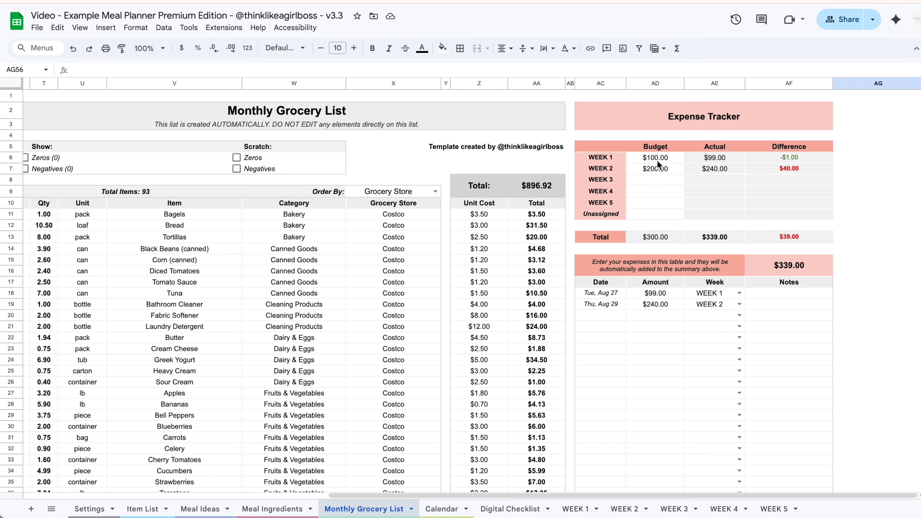
left_click_drag(657, 158, 656, 211)
left_click(618, 293)
left_click_drag(618, 292, 774, 409)
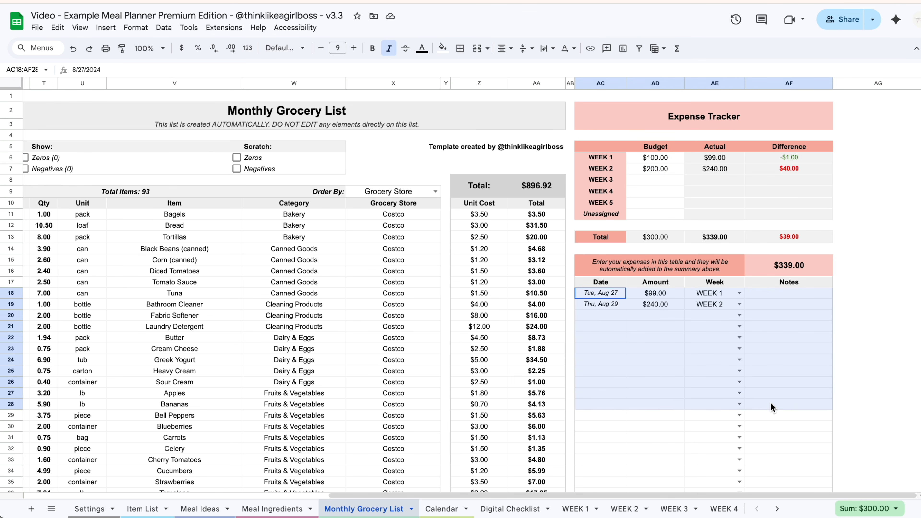
left_click(640, 177)
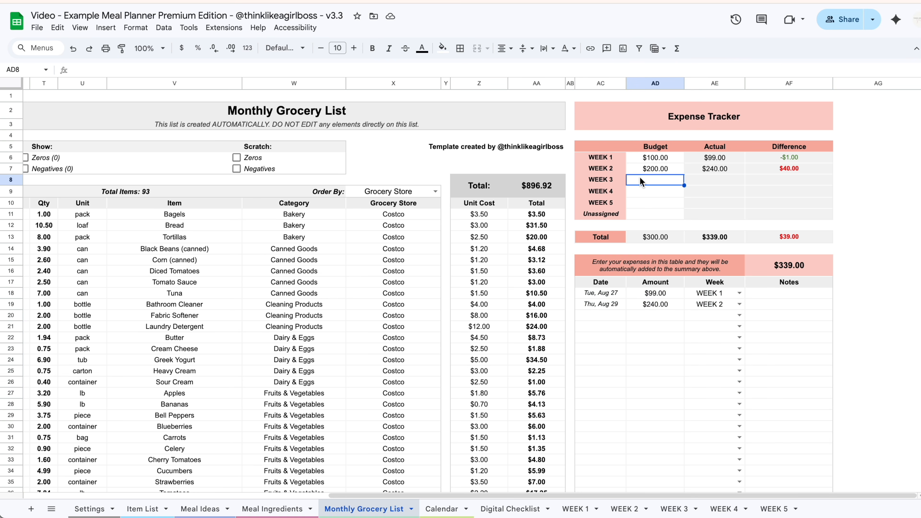
type("400")
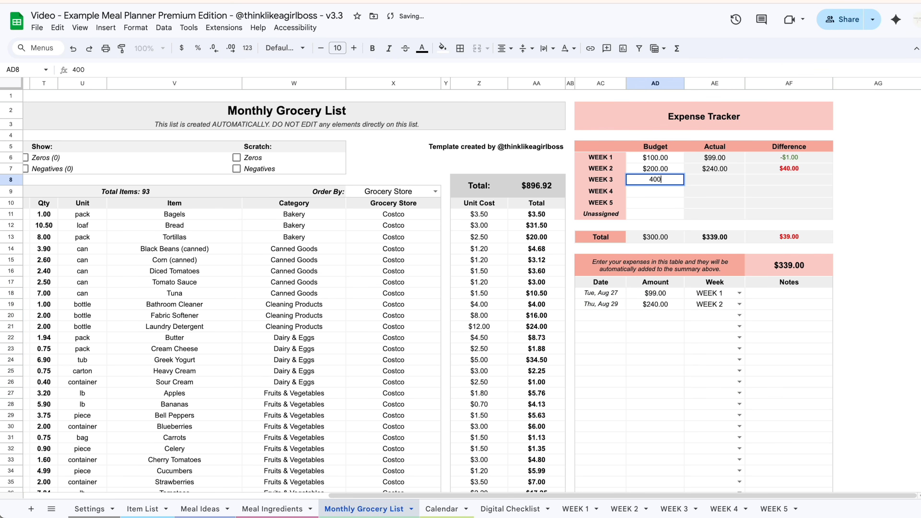
key("Return")
left_click(642, 179)
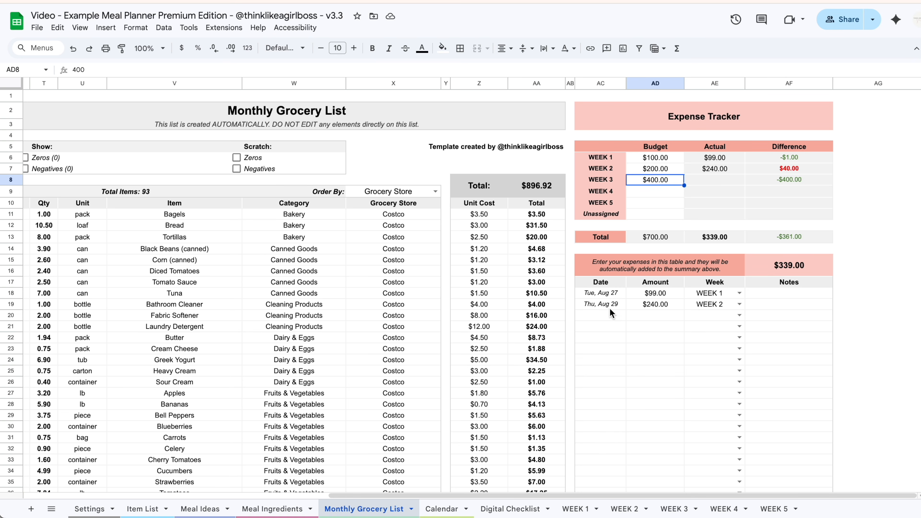
Add a 39 expense in the first empty row of the expense table and assign it to WEEK 3
left_click_drag(604, 311, 774, 361)
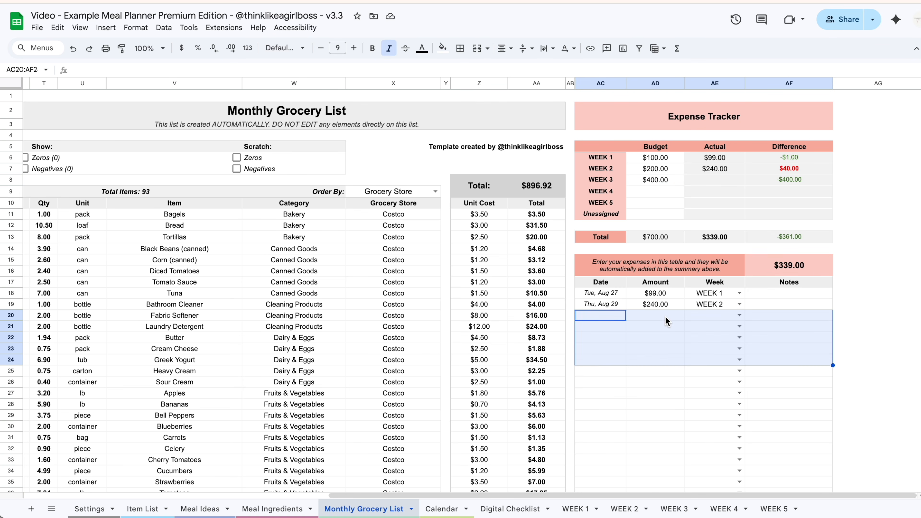
left_click(665, 321)
type("39")
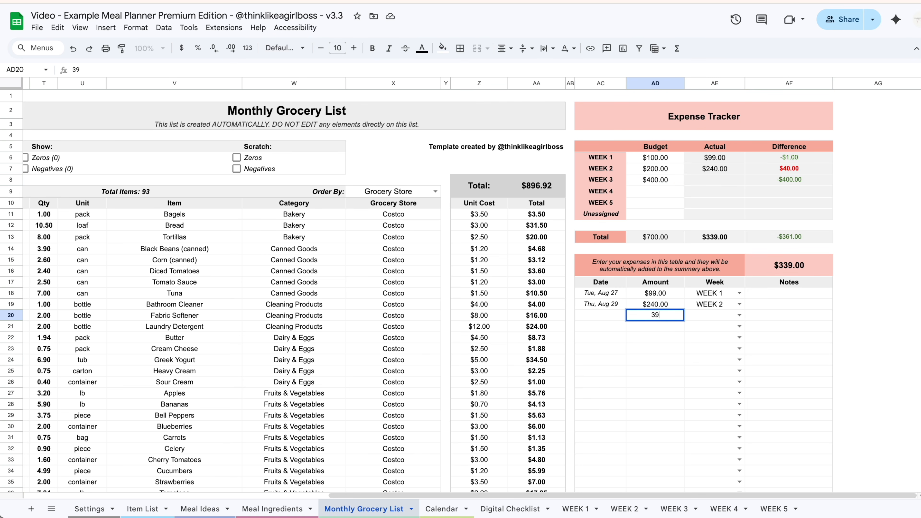
left_click(739, 315)
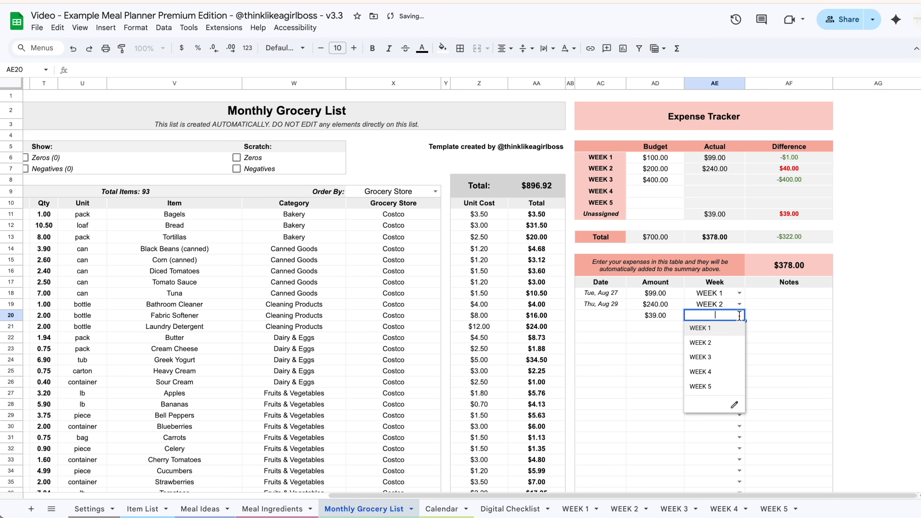
left_click(721, 357)
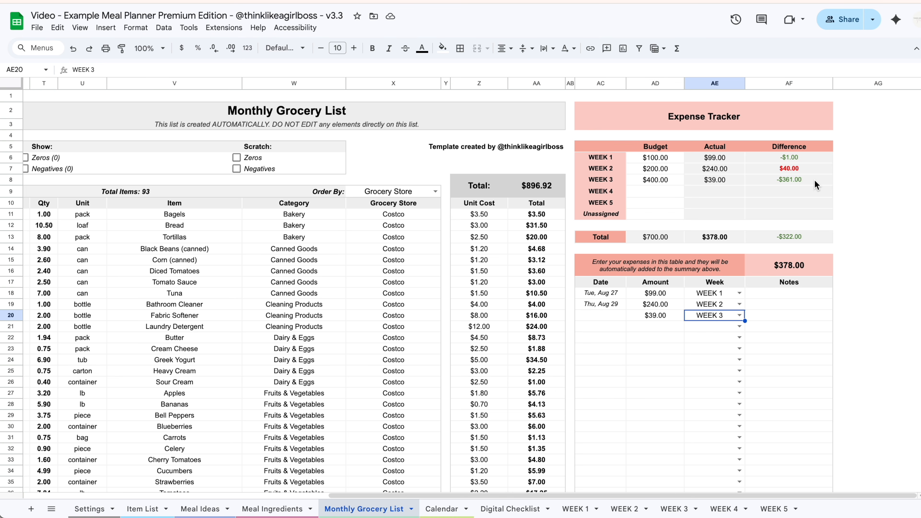
Date the WEEK 3 expense April 15, 2026, keep its week assignment, and select its Notes cell
double_click(604, 315)
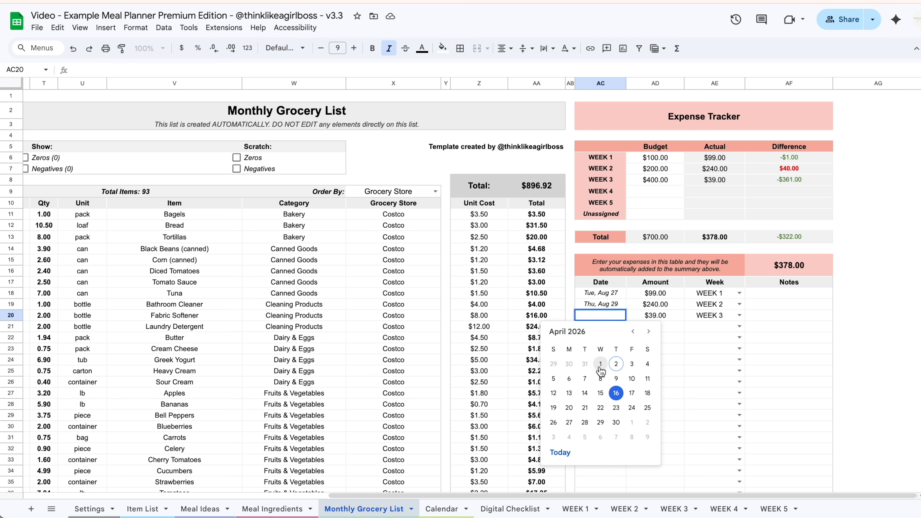
left_click(600, 393)
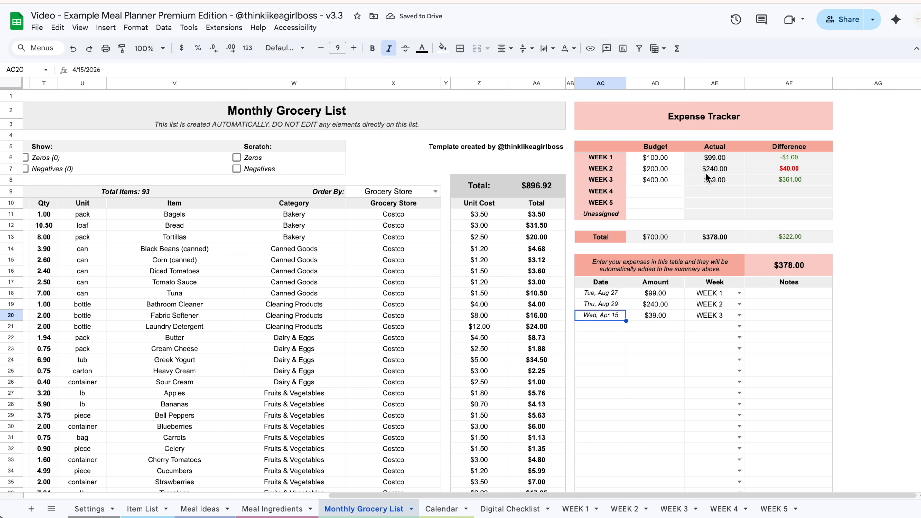
left_click(740, 317)
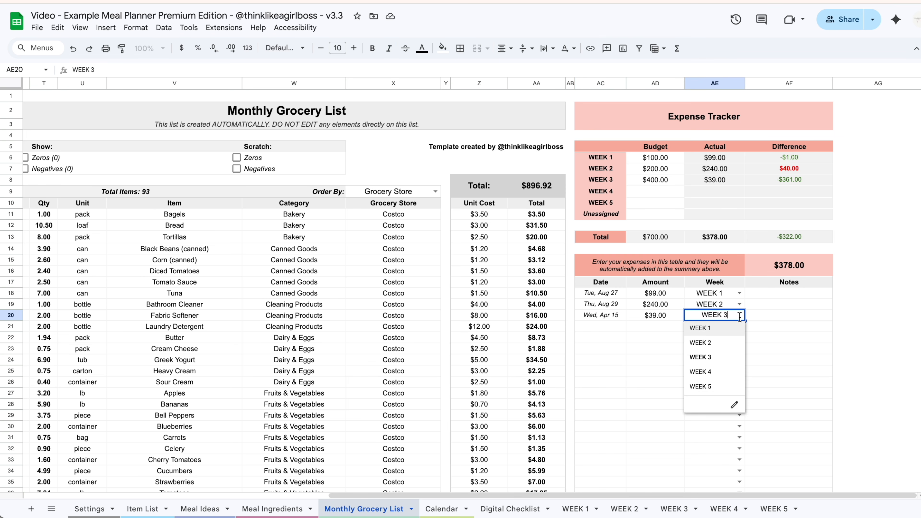
left_click(771, 315)
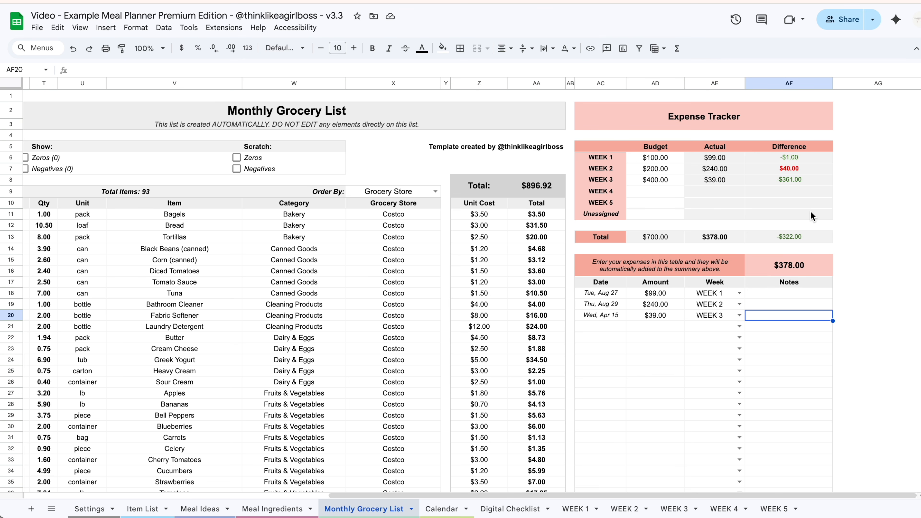
Clear the Item Lookup on the Item List sheet and choose Bananas as the item to find
left_click(141, 510)
scroll(612, 324, "right", 10)
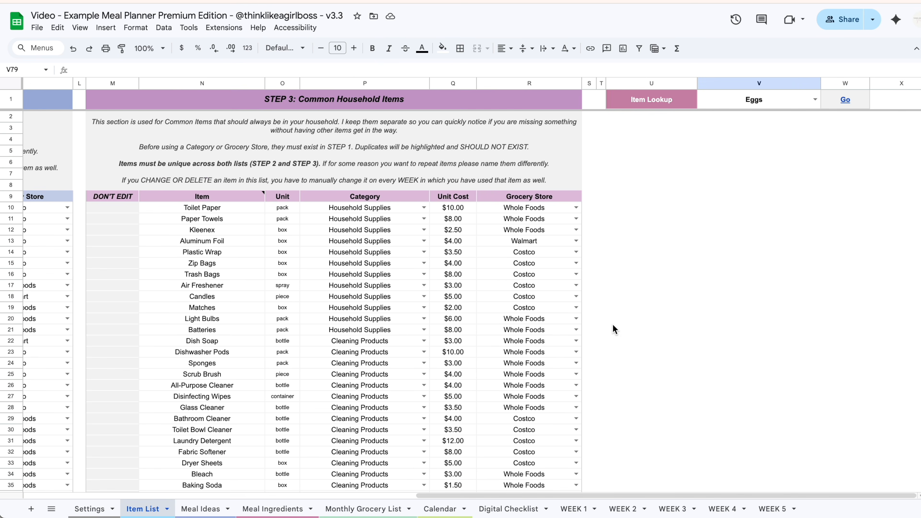
left_click(742, 100)
key("Delete")
left_click(815, 99)
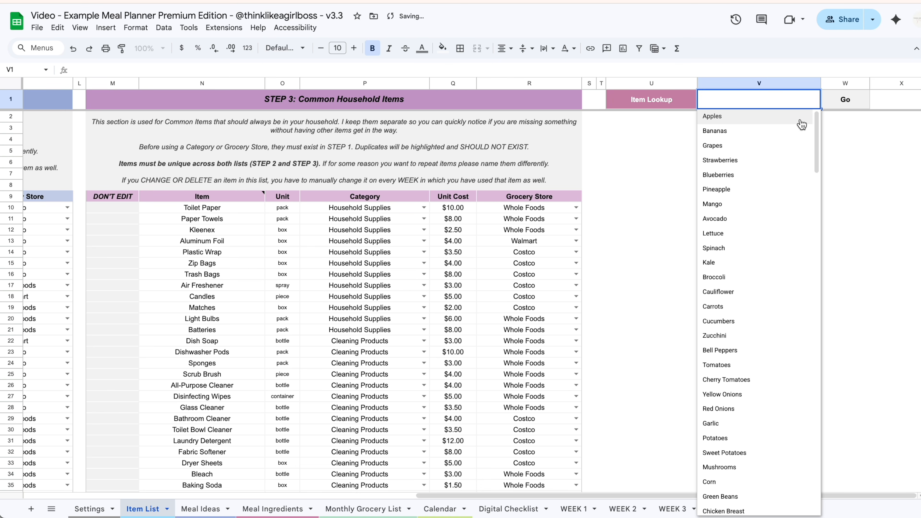
scroll(764, 441, "down", 3)
scroll(754, 363, "up", 3)
type("BANA")
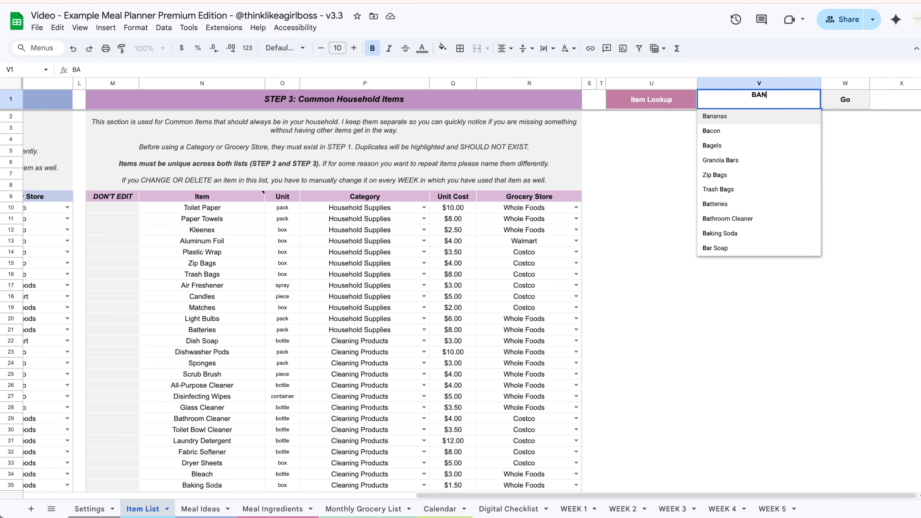
left_click(716, 117)
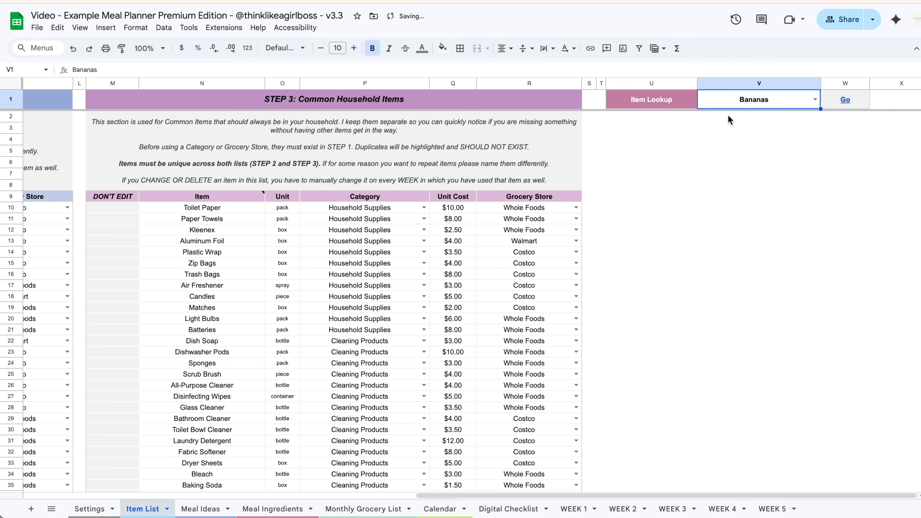
Follow the Item Lookup link to the Bananas entry in the Food list, then revisit the lookup area
mouse_move(847, 105)
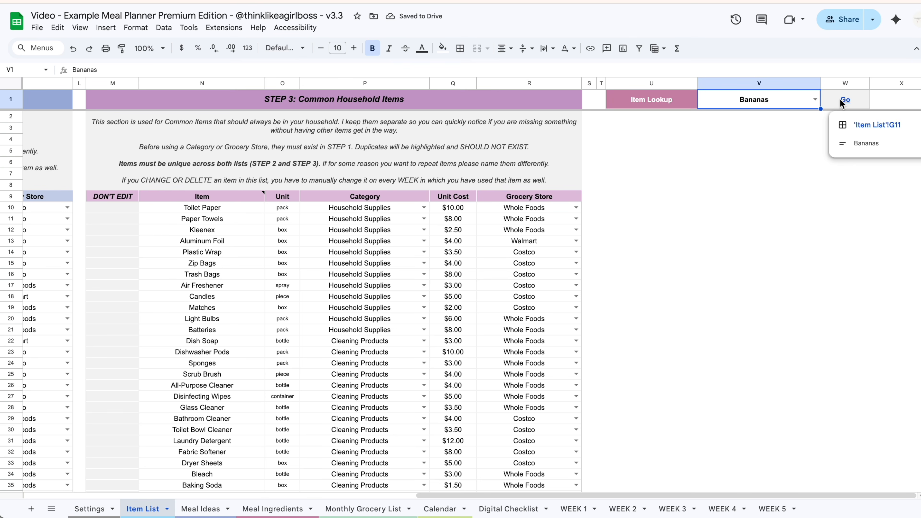
left_click(866, 129)
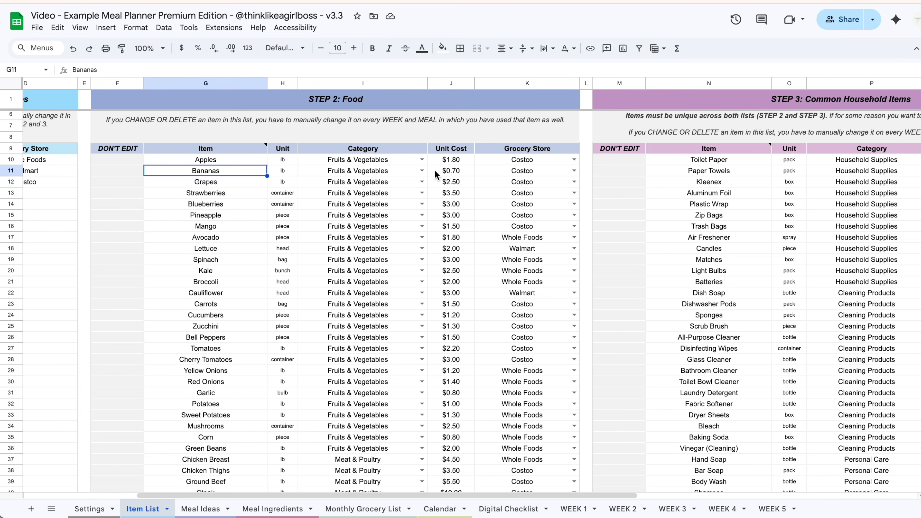
scroll(428, 186, "right", 10)
scroll(428, 186, "up", 1)
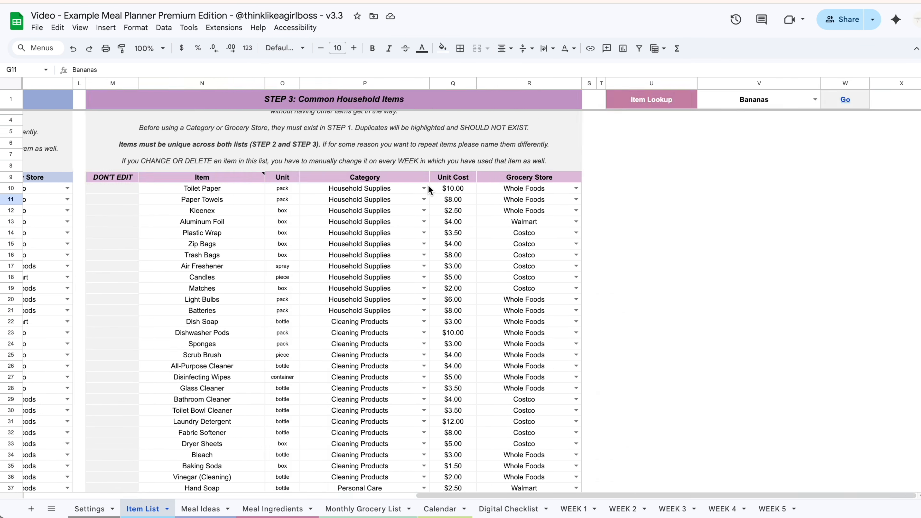
scroll(429, 184, "left", 10)
On Meal Ideas, inspect the Chickpea Salad link cell, follow the Turkey & Cheese Wrap link to its ingredients, and return to Meal Ideas
left_click(196, 509)
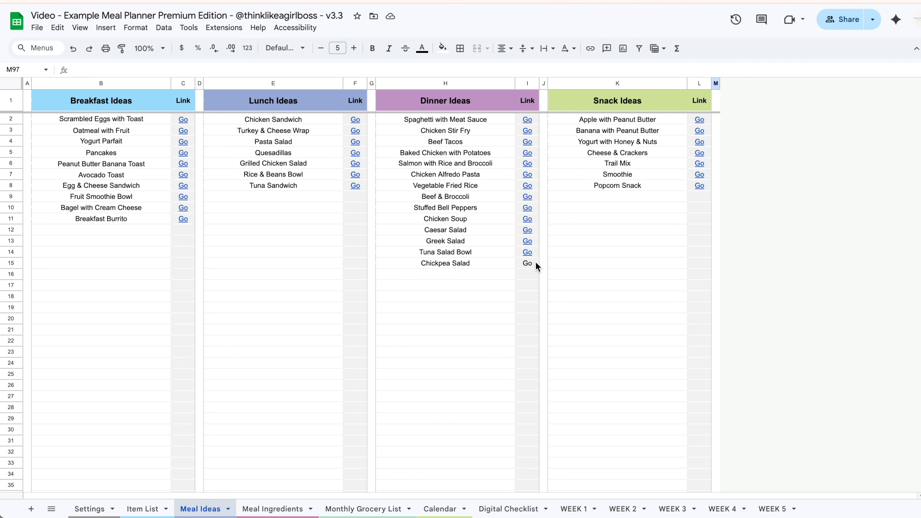
left_click(528, 265)
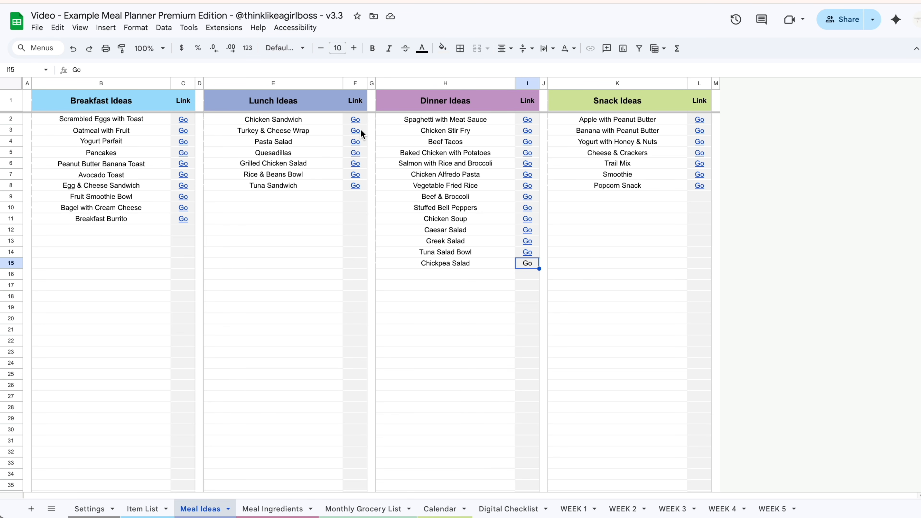
mouse_move(357, 131)
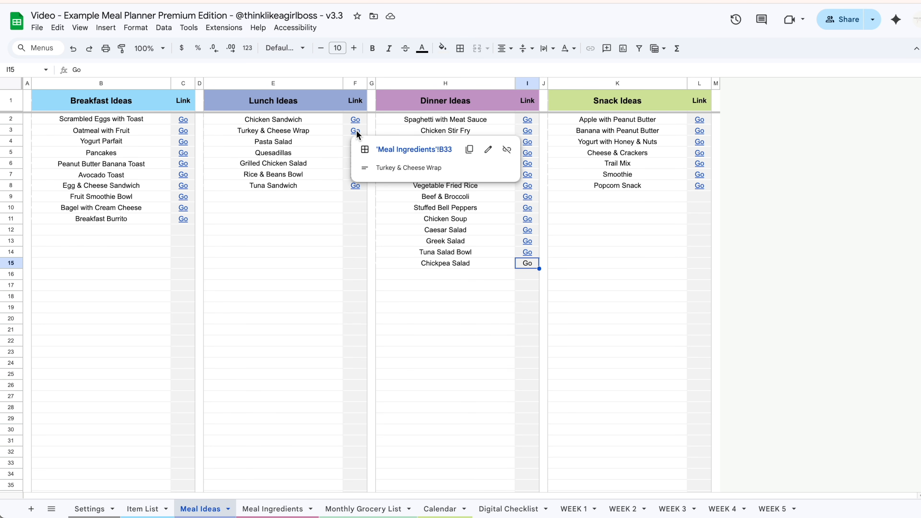
left_click(396, 150)
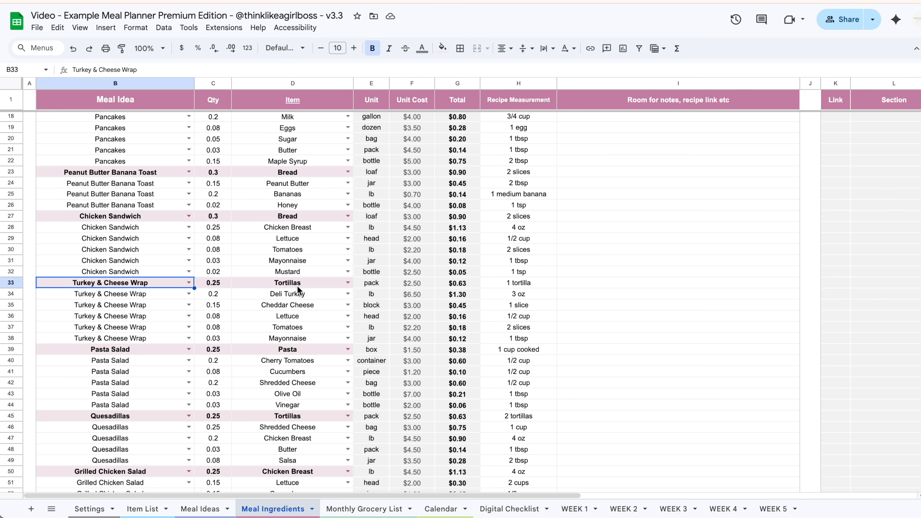
left_click(200, 509)
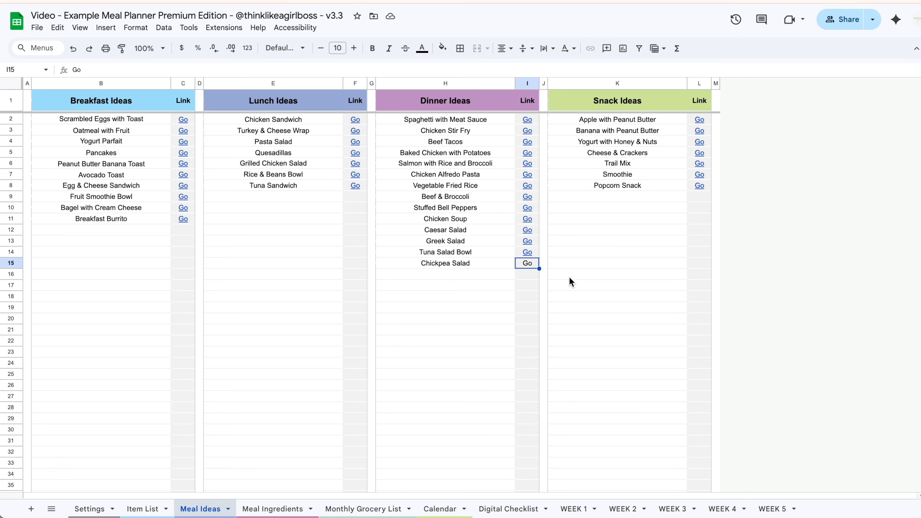
On the Meal Ingredients sheet, look over the Meal Idea Index with its sections and totals beside the ingredient table
left_click(268, 509)
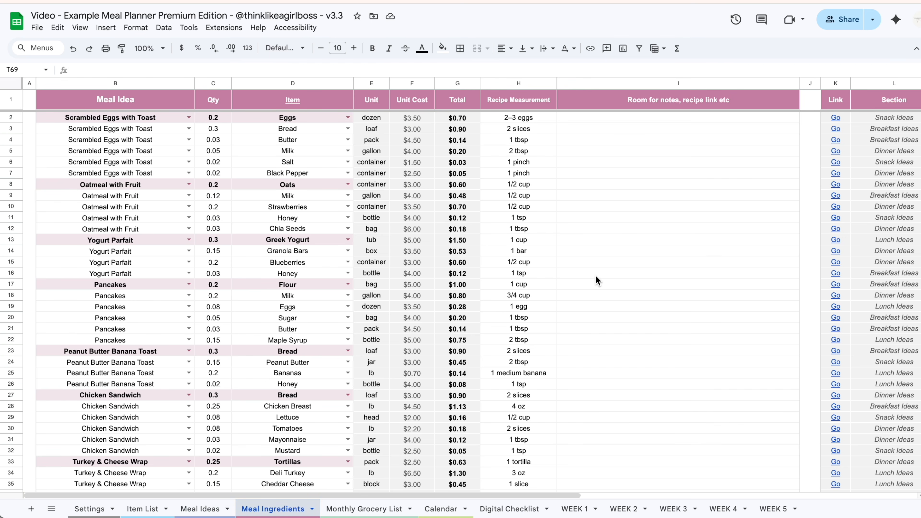
scroll(596, 280, "right", 10)
scroll(596, 281, "right", 2)
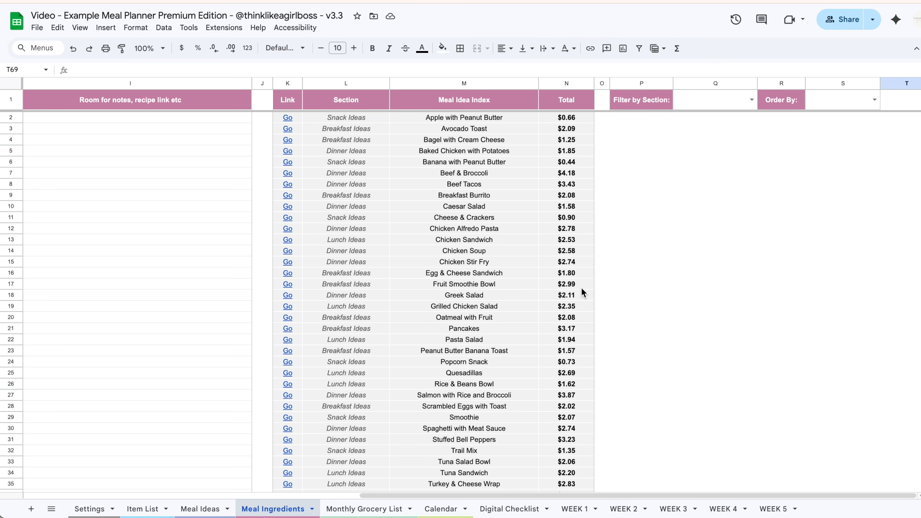
scroll(438, 270, "left", 10)
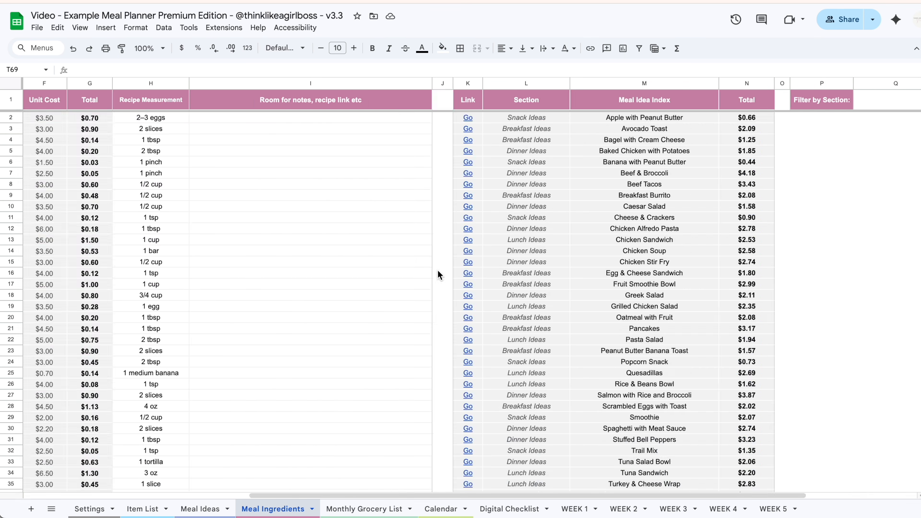
scroll(480, 237, "right", 10)
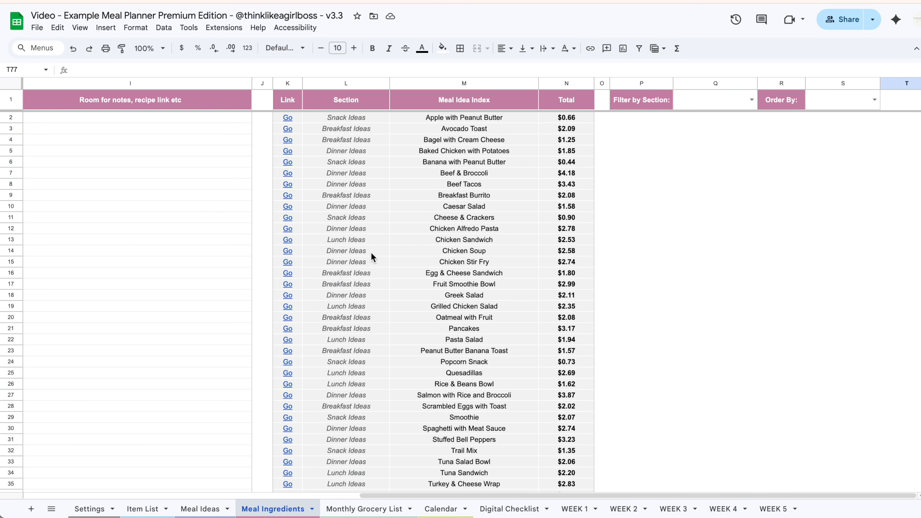
Filter the Meal Idea Index by Breakfast Ideas and switch the section filter to Lunch Ideas
left_click(751, 99)
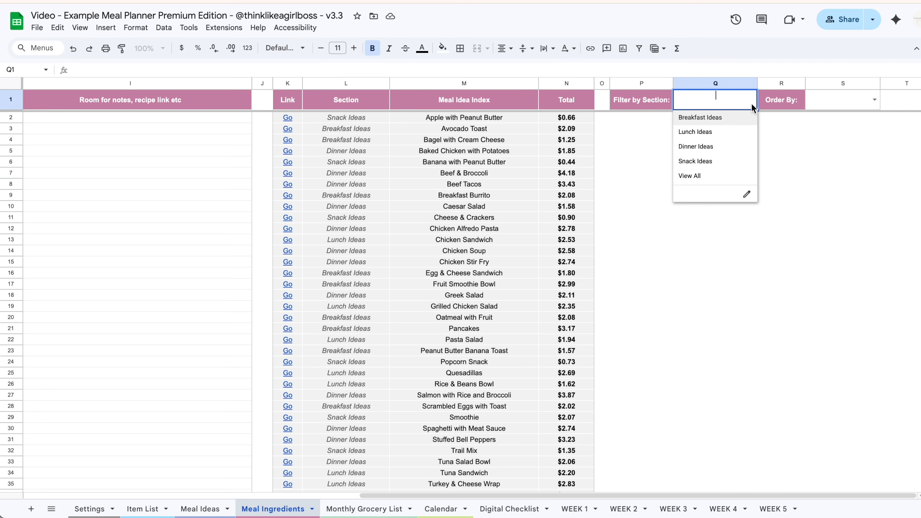
left_click(730, 119)
left_click(751, 99)
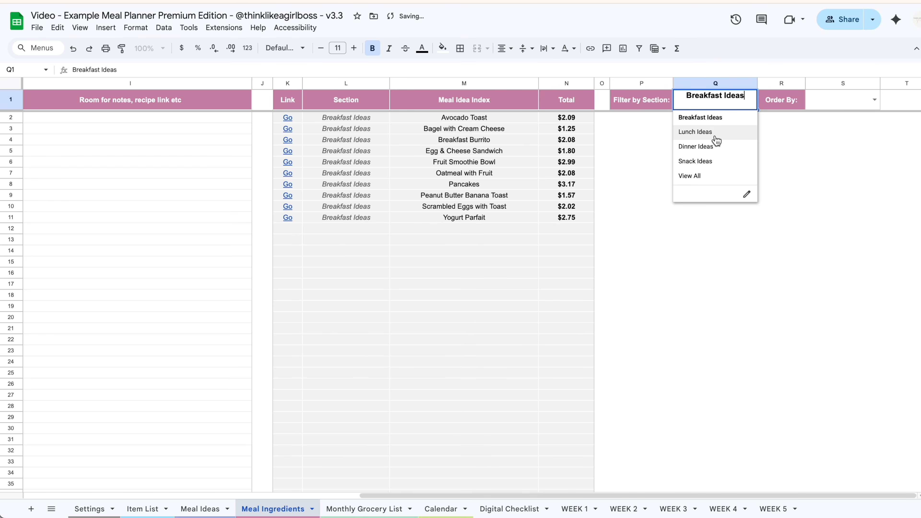
left_click(714, 134)
Order the Meal Idea Index by Total and change the ordering to Meal Idea
left_click(875, 100)
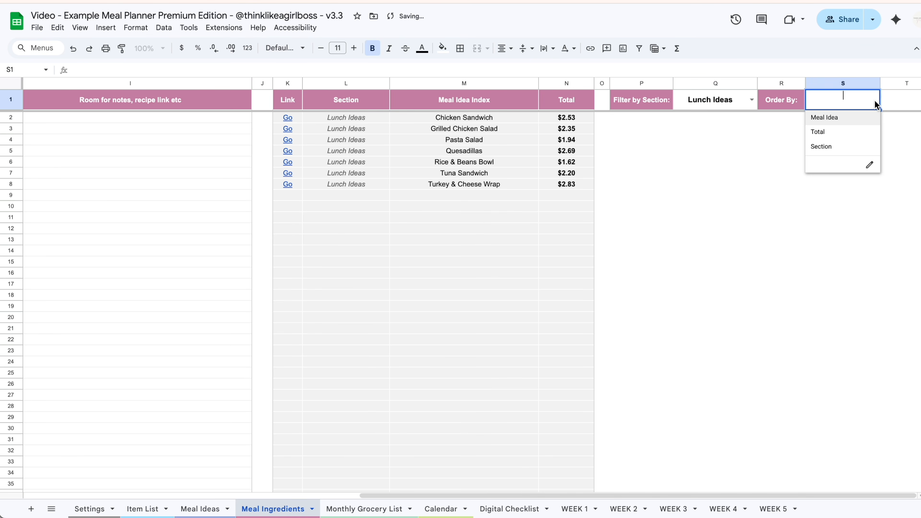
left_click(870, 131)
left_click(875, 100)
left_click(846, 119)
Clear the Meal Idea Index's section filter and order the index by Section
left_click(713, 106)
key("Delete")
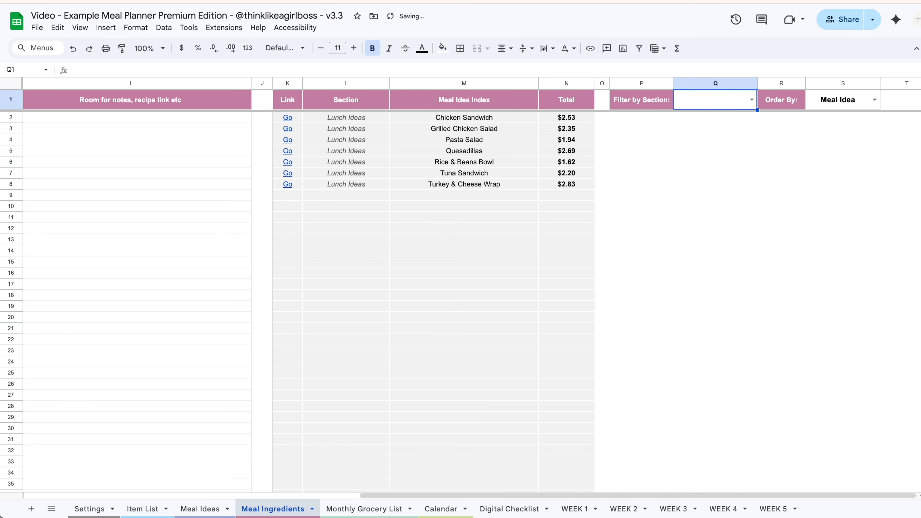
left_click(875, 100)
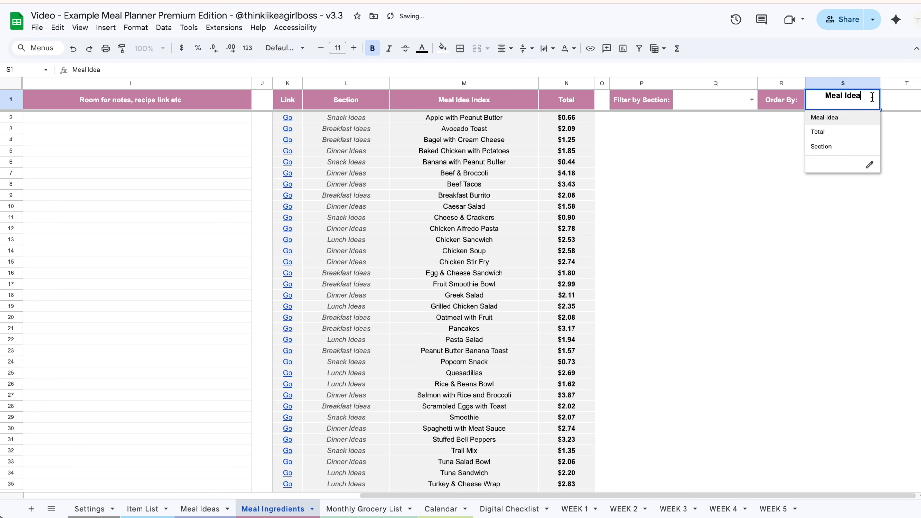
left_click(847, 146)
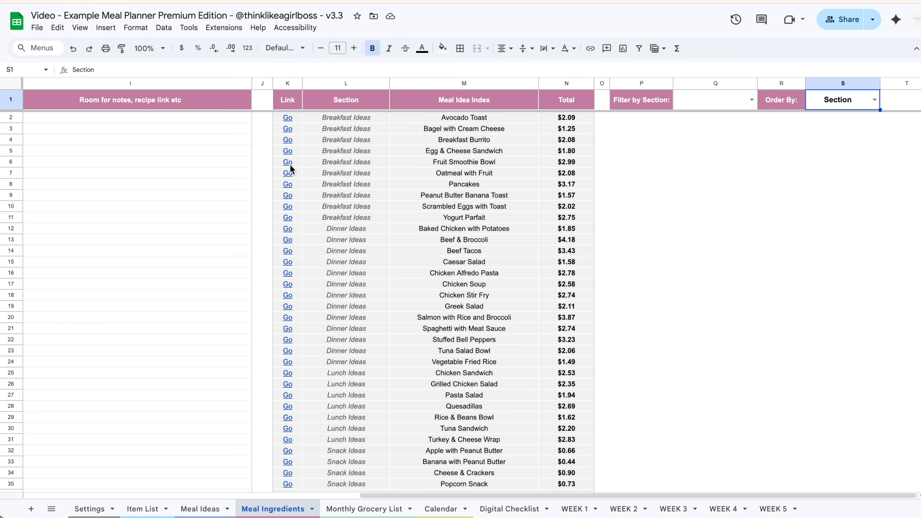
Follow the Fruit Smoothie Bowl link in the Meal Idea Index to its ingredient rows and return to the index
mouse_move(290, 163)
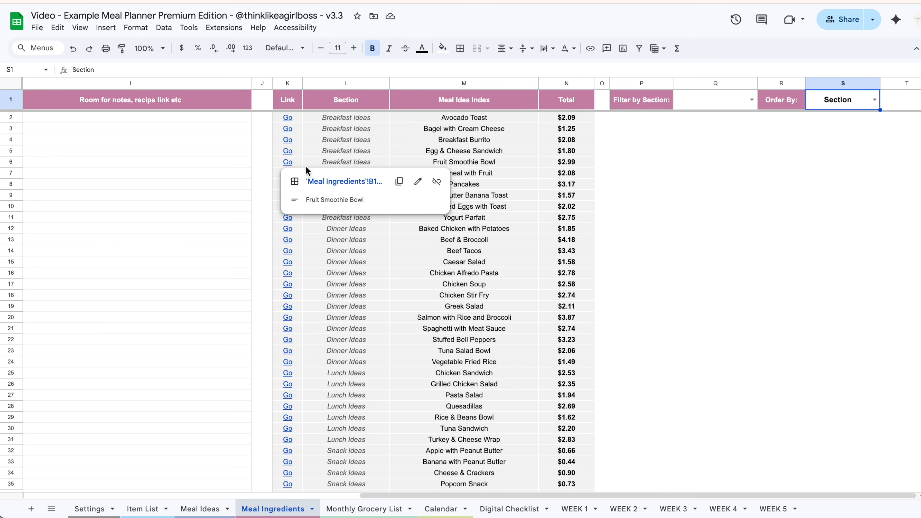
left_click(341, 180)
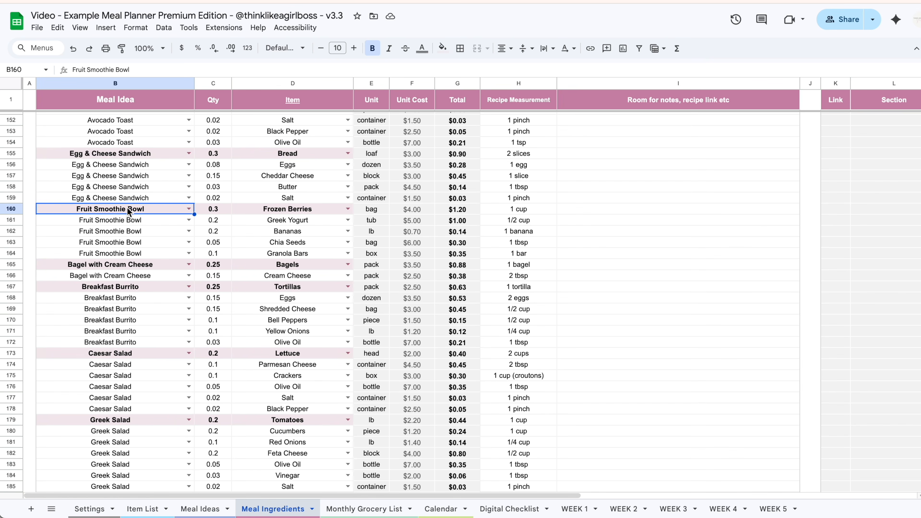
scroll(470, 236, "up", 20)
scroll(470, 236, "right", 15)
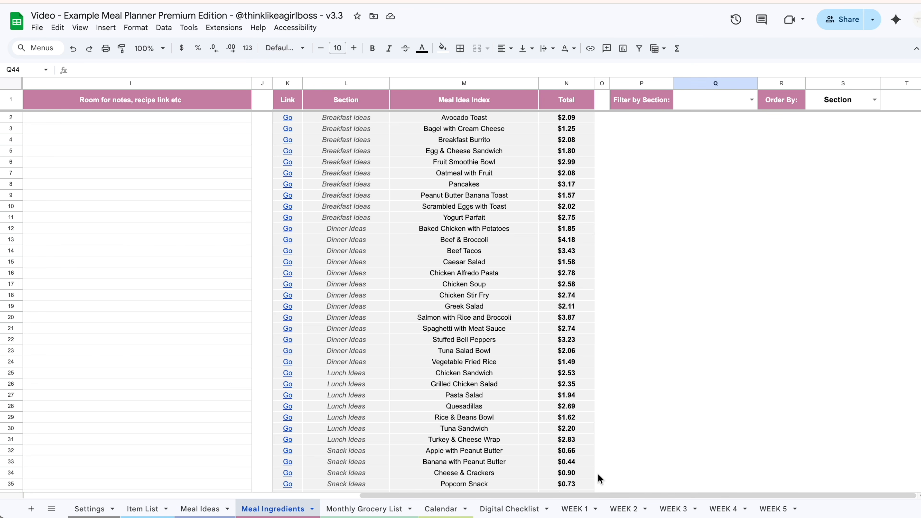
On the Monthly Grocery List, preview the Item List and Meal Ideas links and follow the WEEK 1 link
left_click(370, 509)
mouse_move(78, 335)
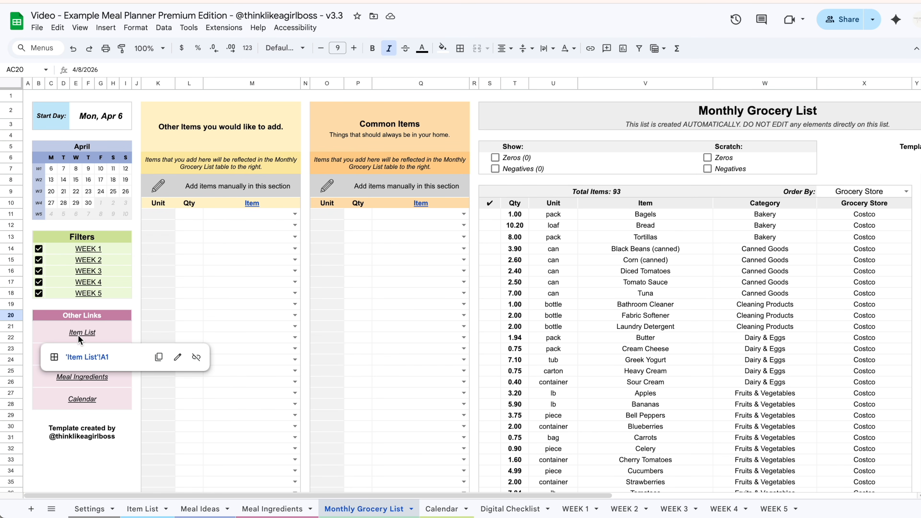
mouse_move(88, 349)
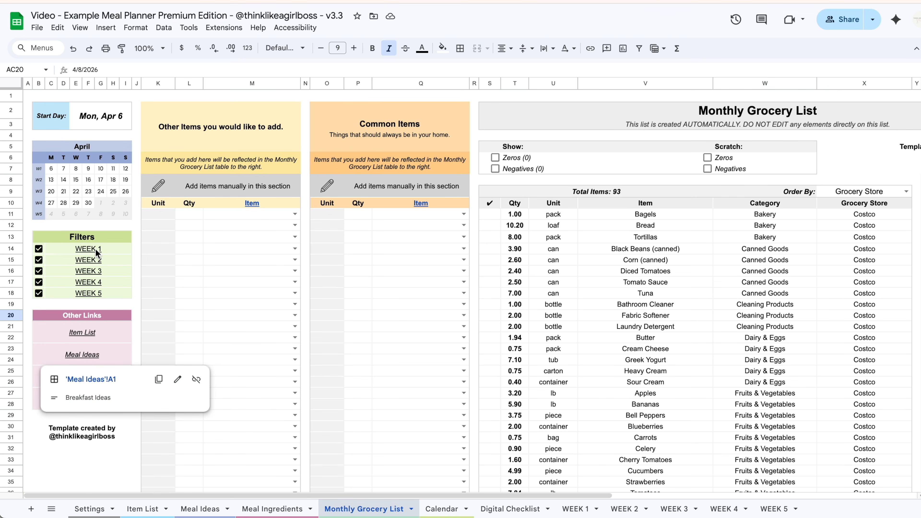
mouse_move(96, 250)
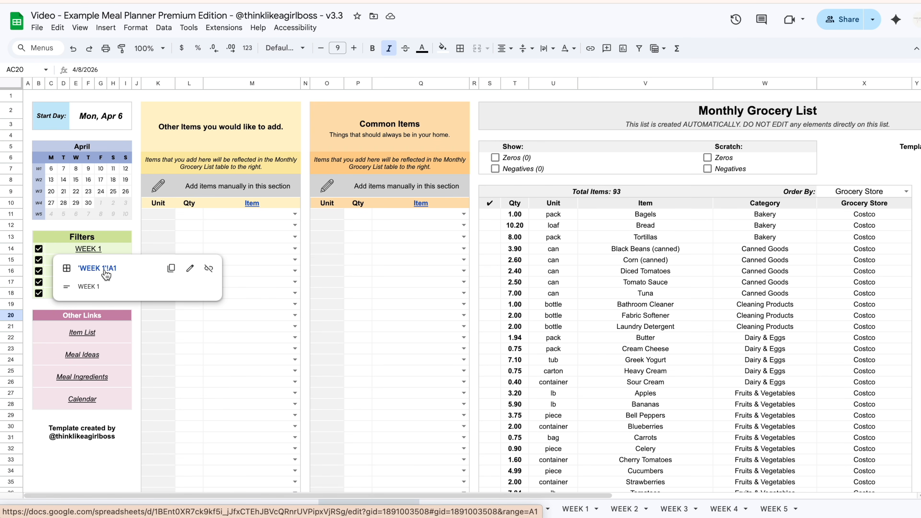
left_click(98, 269)
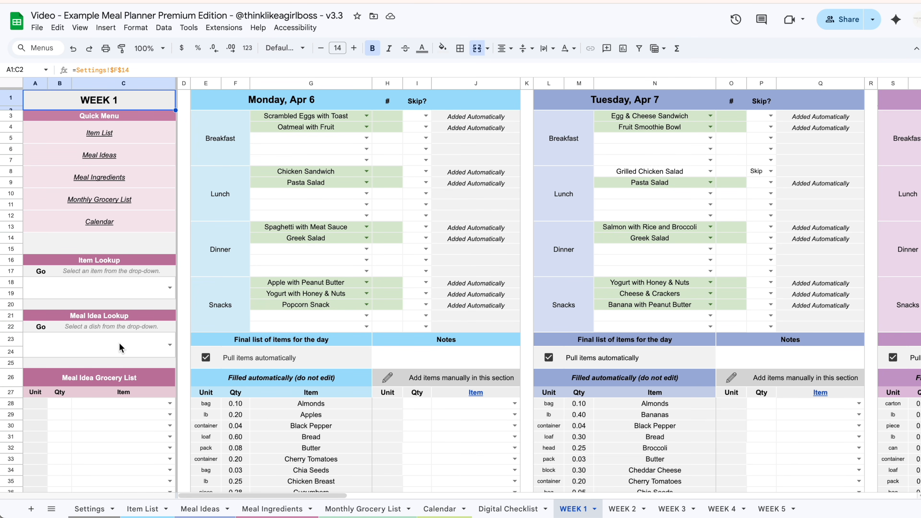
Choose Avocado in WEEK 1's Item Lookup, follow its link to the Item List entry, and return to WEEK 1
left_click(169, 287)
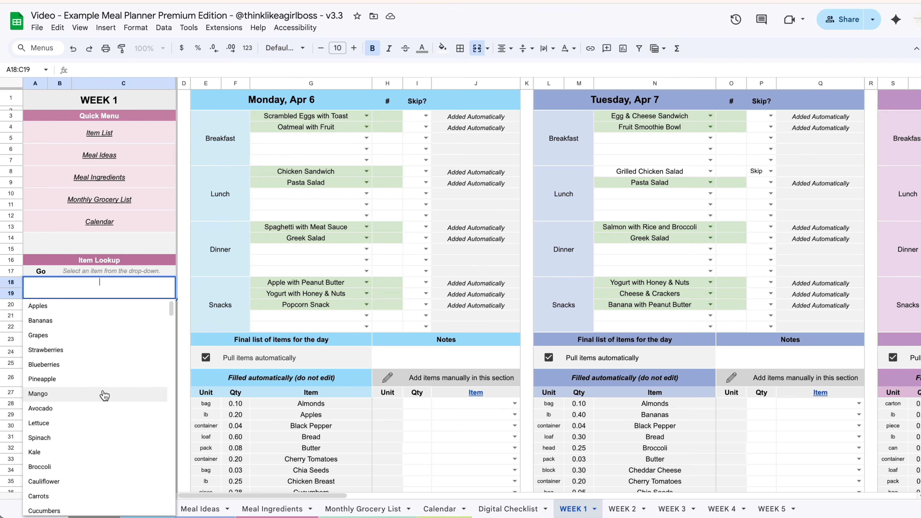
left_click(92, 410)
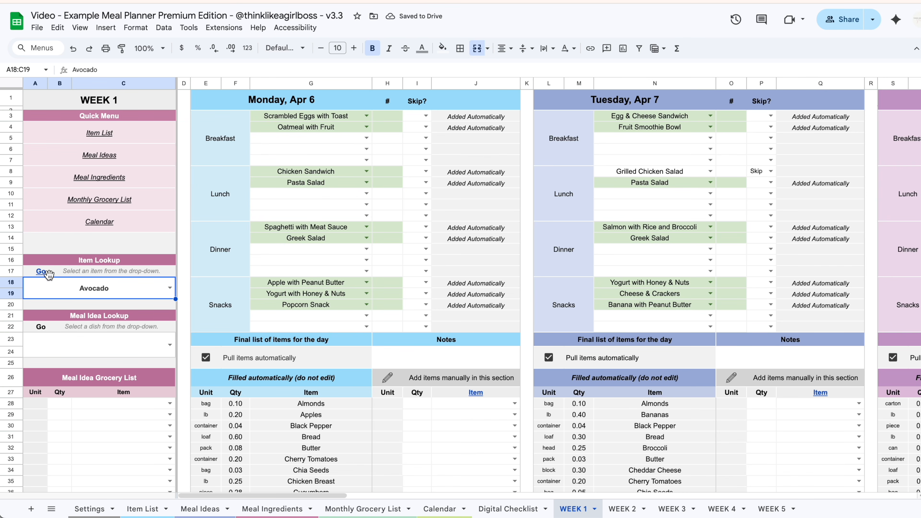
mouse_move(41, 269)
left_click(81, 291)
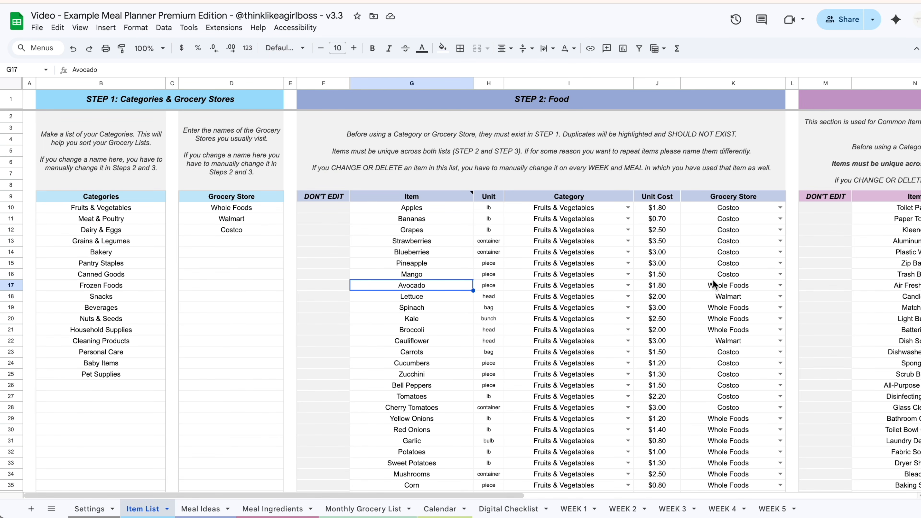
left_click(577, 509)
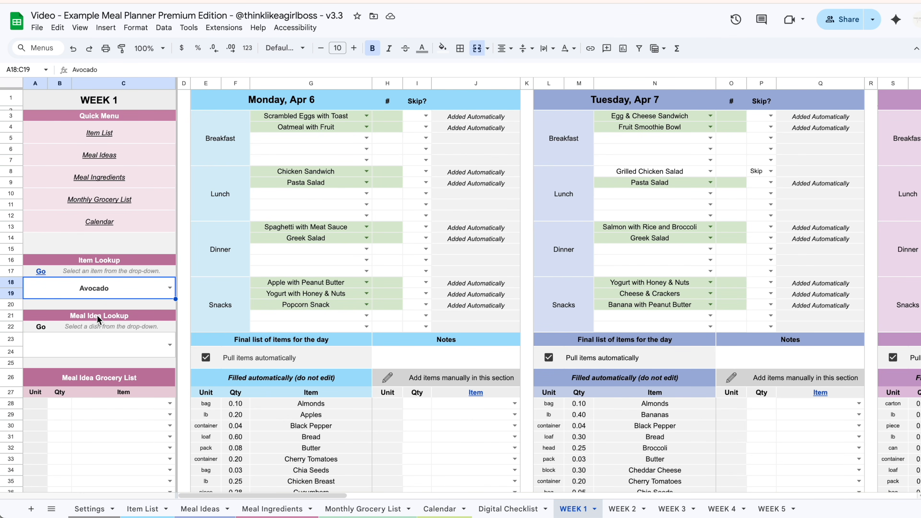
Choose Spaghetti with Meat Sauce in WEEK 1's Meal Idea Lookup and follow its link to the dish's rows on Meal Ingredients
left_click(169, 345)
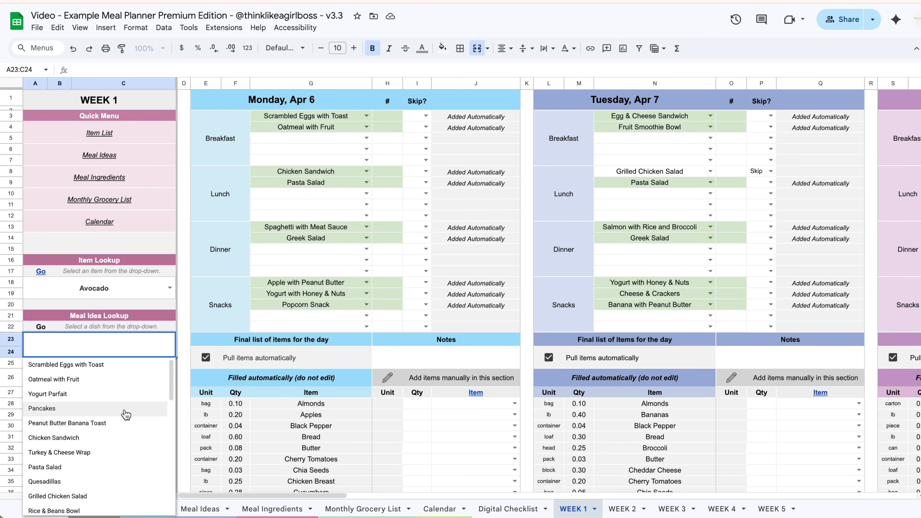
scroll(126, 414, "down", 4)
left_click(86, 417)
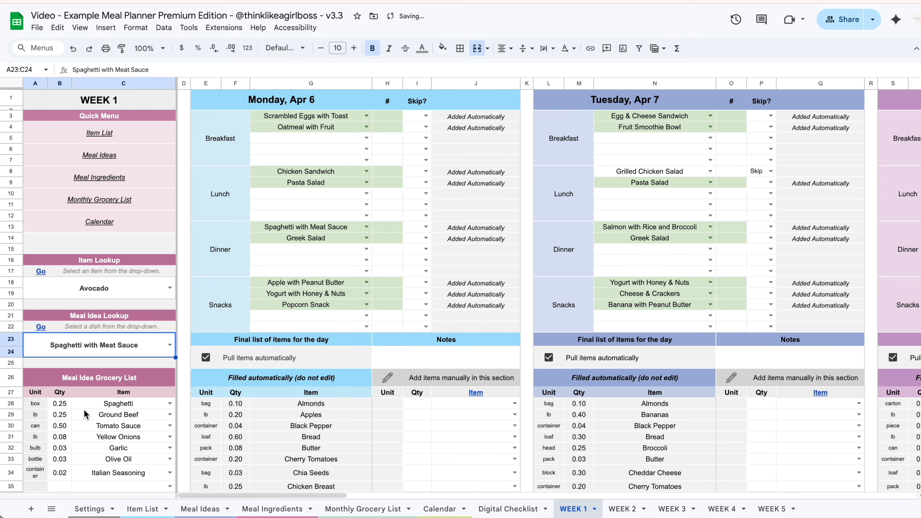
scroll(406, 368, "down", 3)
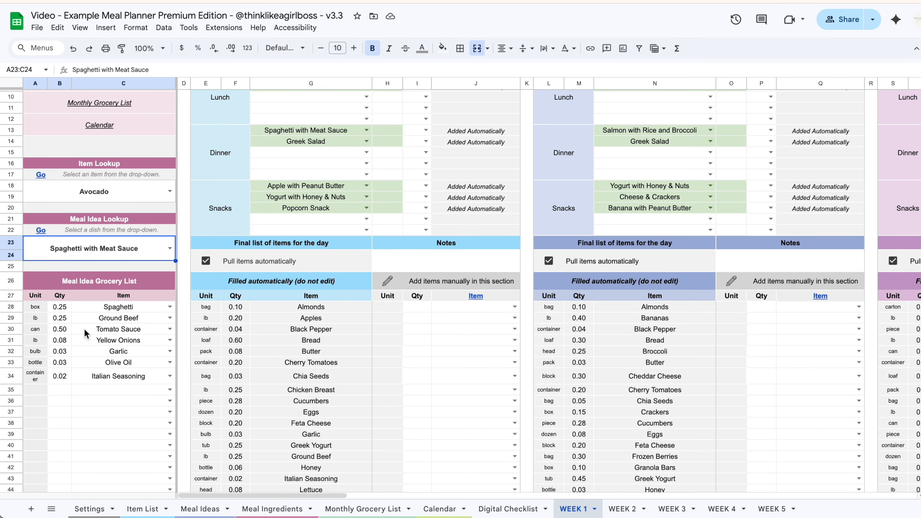
mouse_move(40, 231)
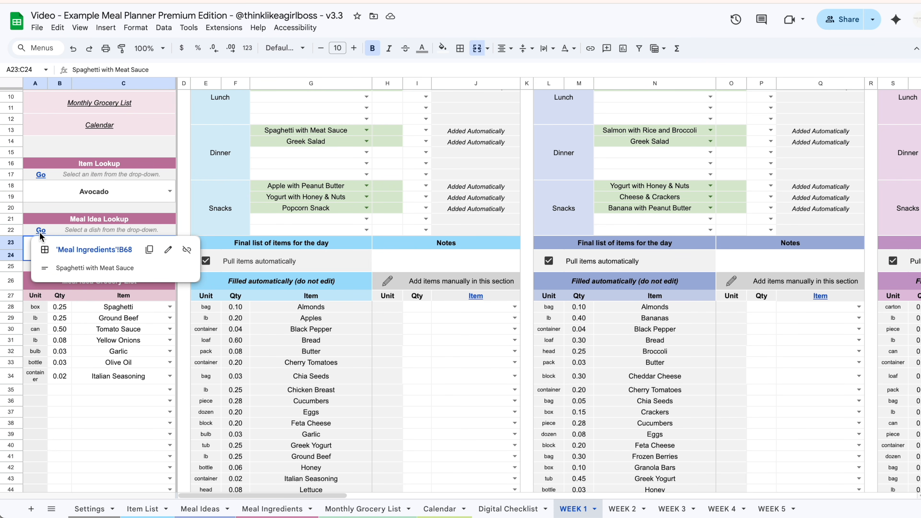
left_click(86, 251)
scroll(117, 170, "up", 2)
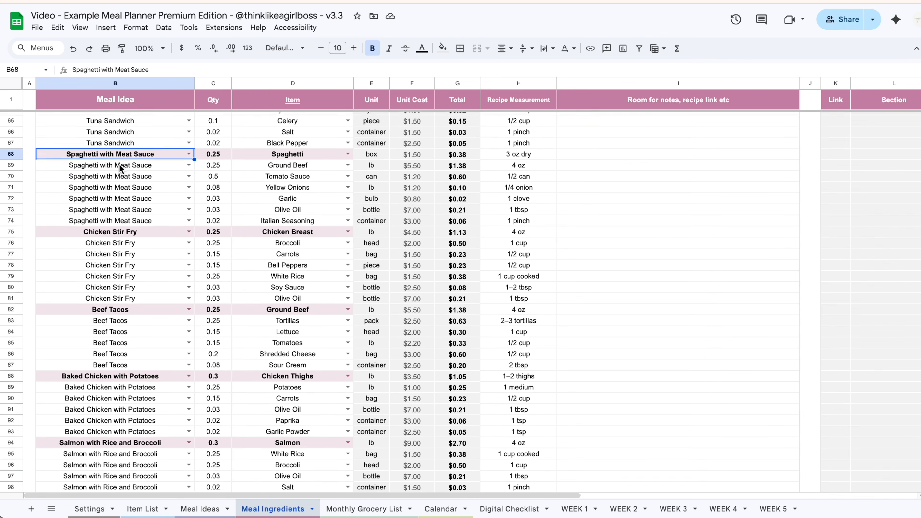
Revisit the Calendar, Item List, Meal Ideas and Meal Ingredients sheets to recap the planner's setup
left_click(446, 510)
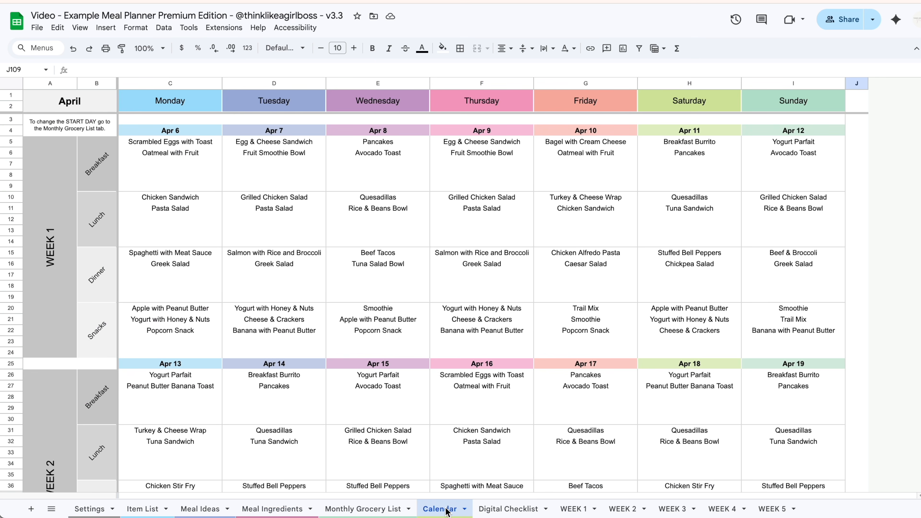
left_click(147, 510)
left_click(197, 510)
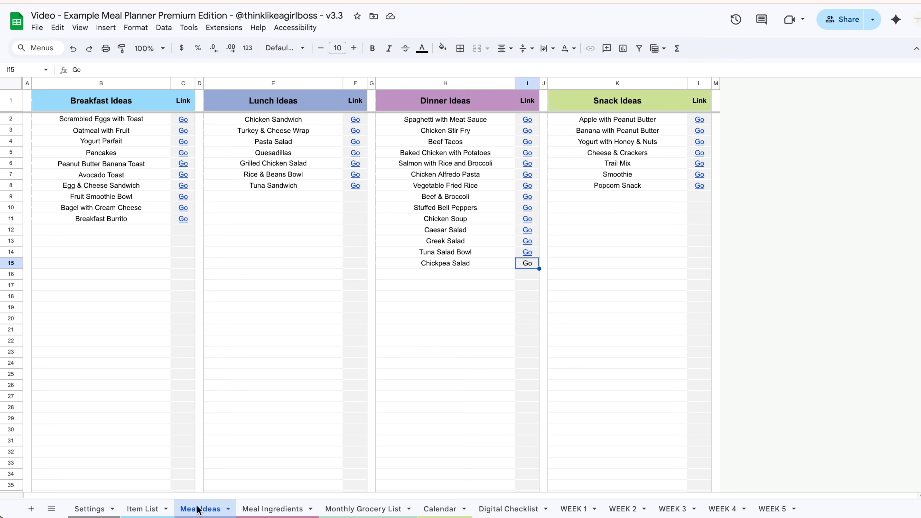
left_click(270, 509)
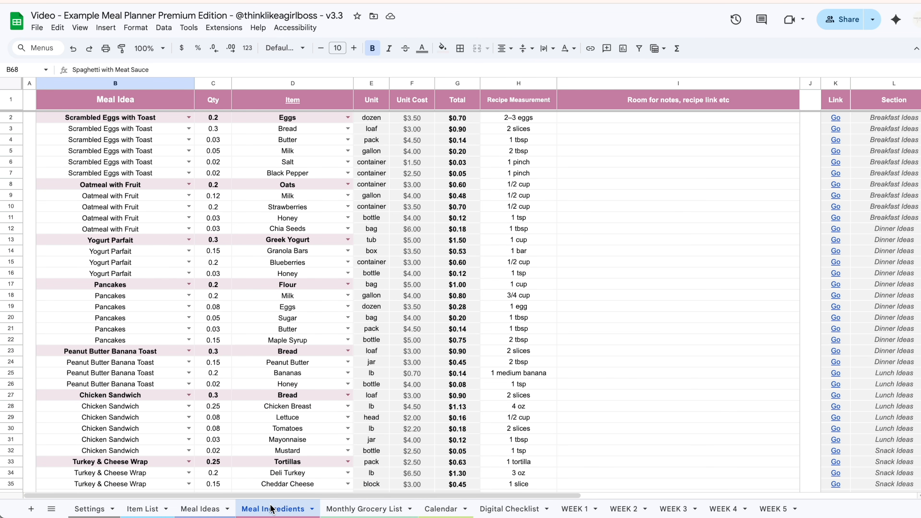
On WEEK 1, change the second breakfast for Thursday, Apr 9 to Peanut Butter Banana Toast
left_click(576, 509)
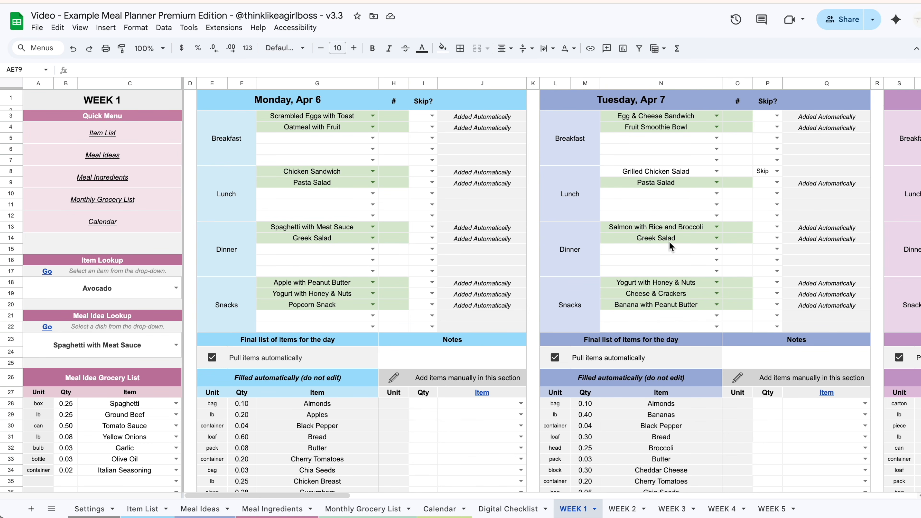
scroll(669, 242, "right", 10)
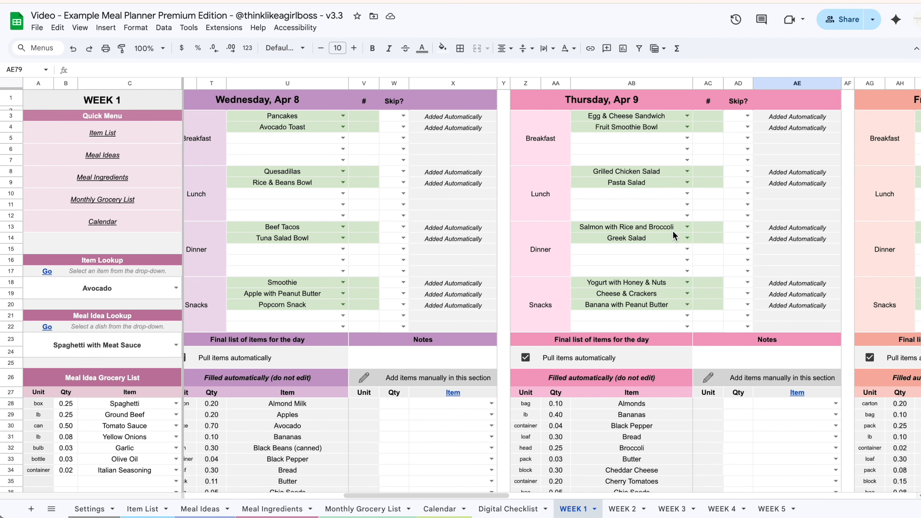
left_click(688, 127)
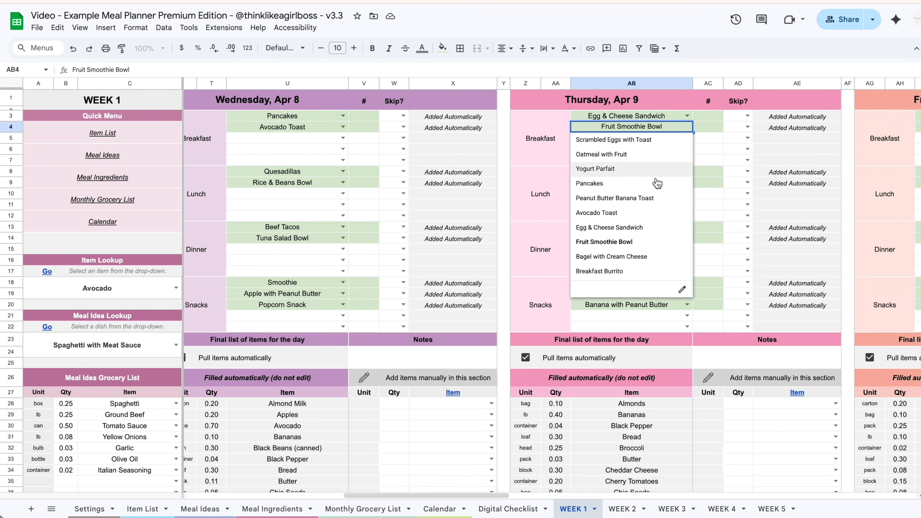
left_click(648, 204)
Review WEEK 1's extra item sections and Final Grocery List for the Week, and return to the daily meal plans
scroll(647, 202, "right", 15)
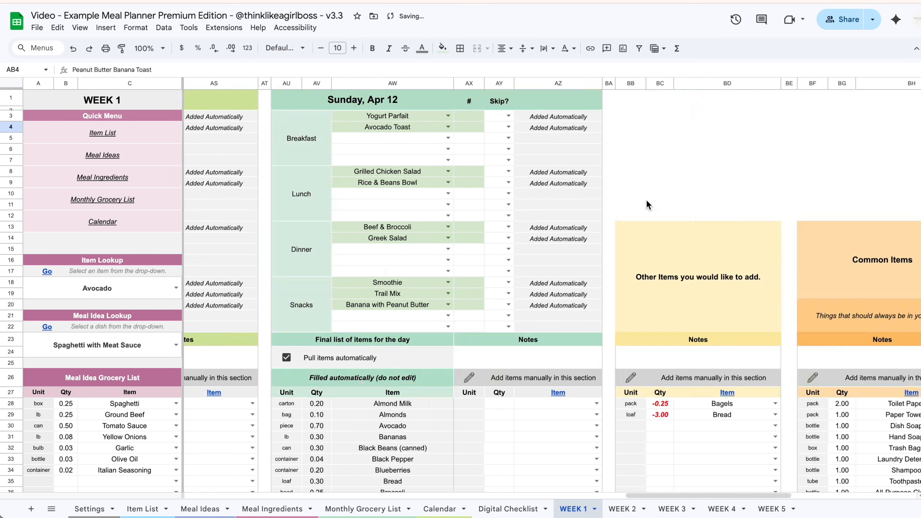
scroll(647, 201, "down", 5)
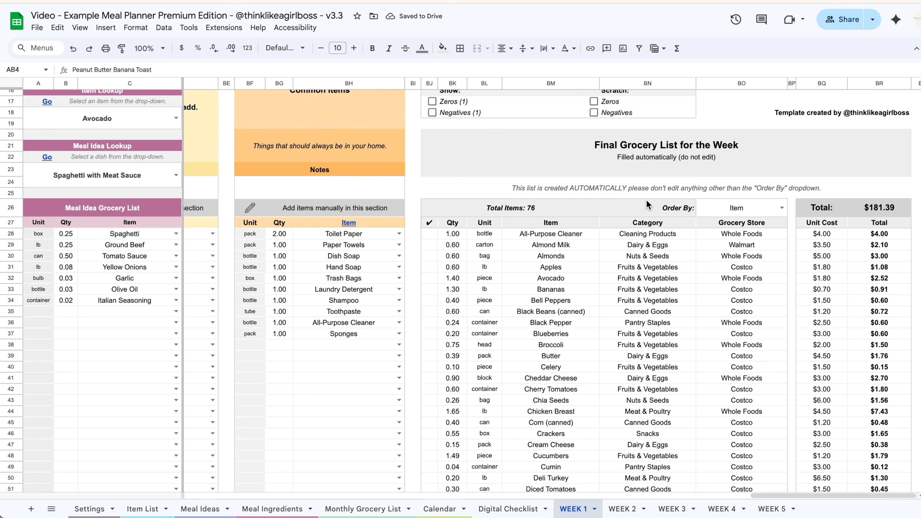
scroll(649, 205, "up", 5)
scroll(648, 205, "left", 20)
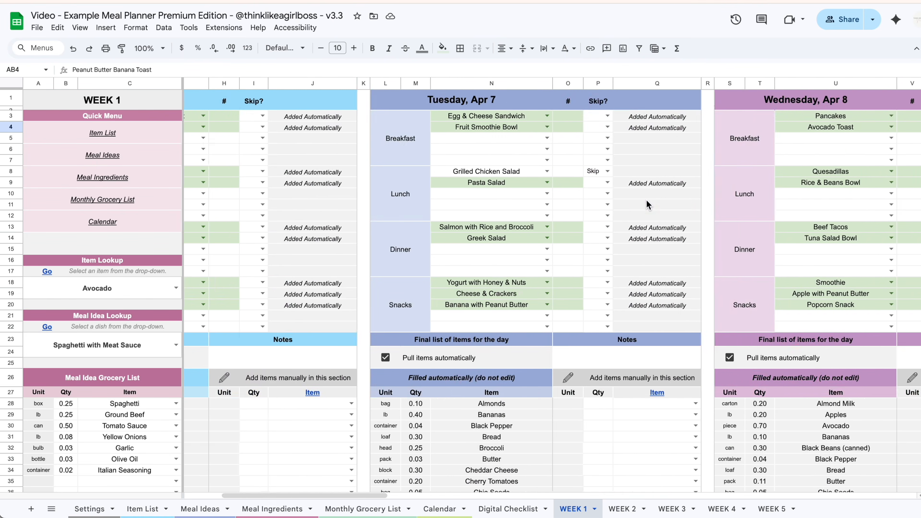